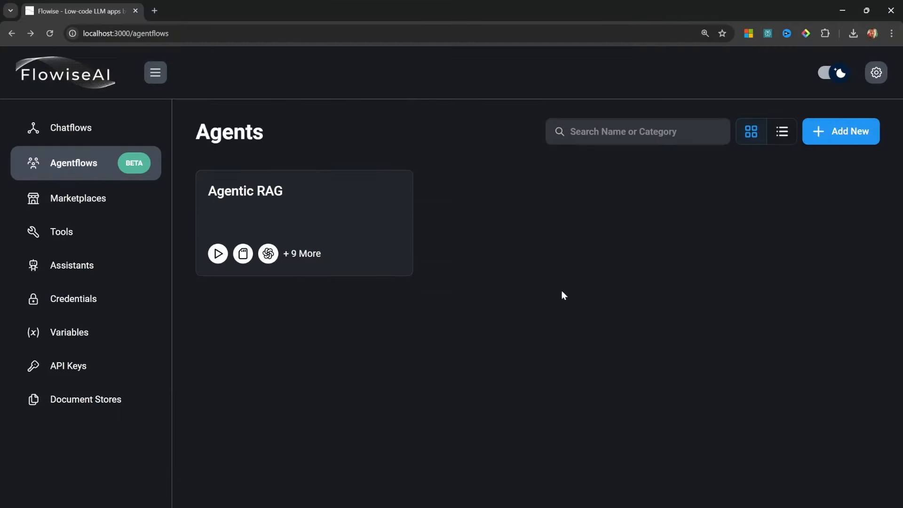
Step: Create a new agentflow and save it with the name Self Improving RAG
click(845, 137)
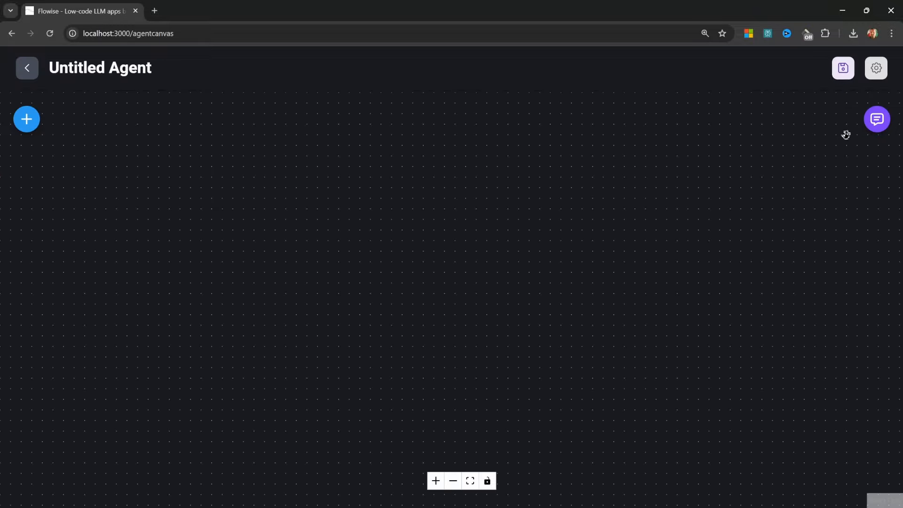
click(843, 68)
click(403, 275)
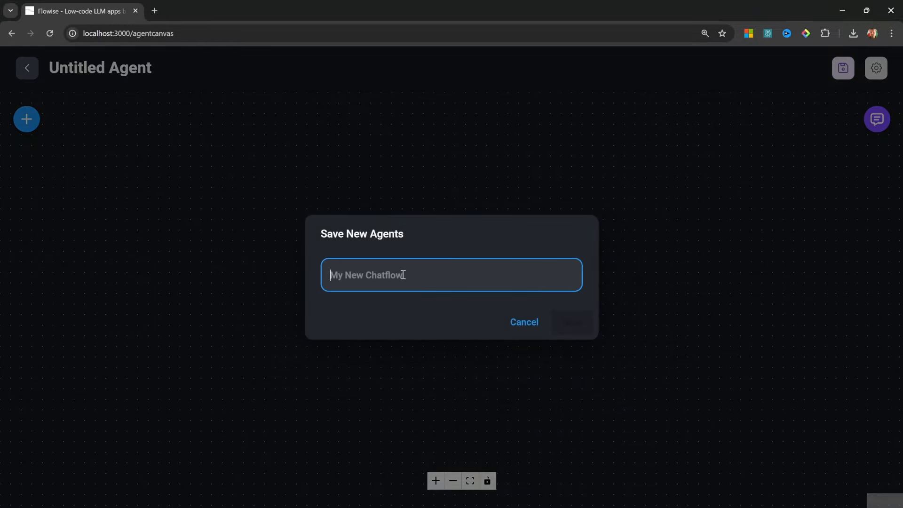
text(Self Improving RAG)
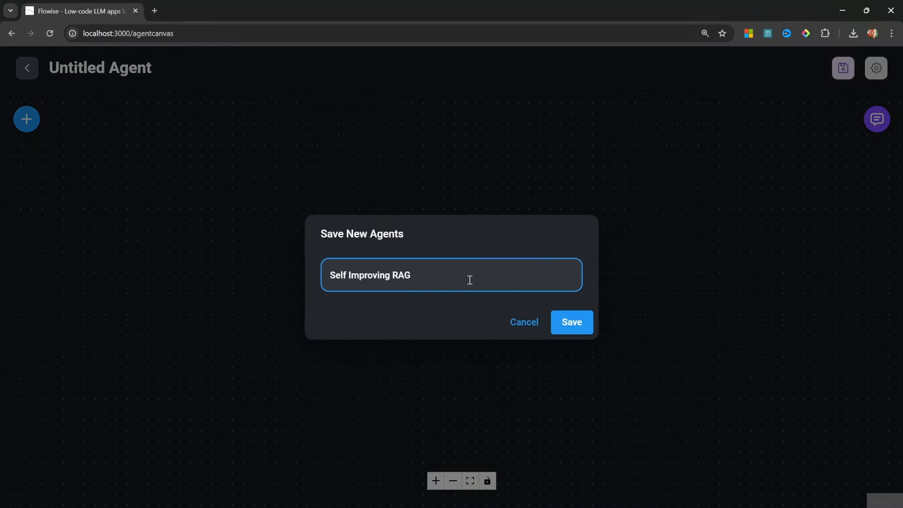
click(572, 322)
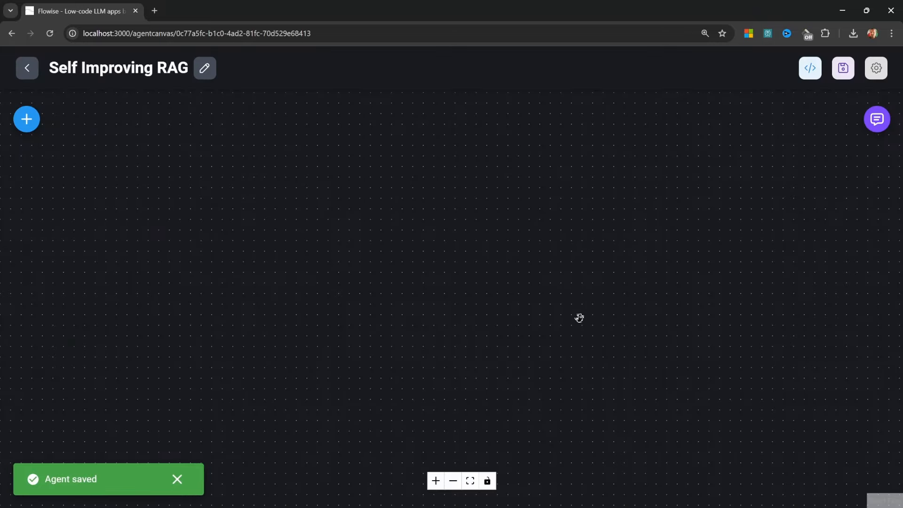
Step: Add a Start node from the Sequential Agents nodes to the middle of the canvas
click(27, 120)
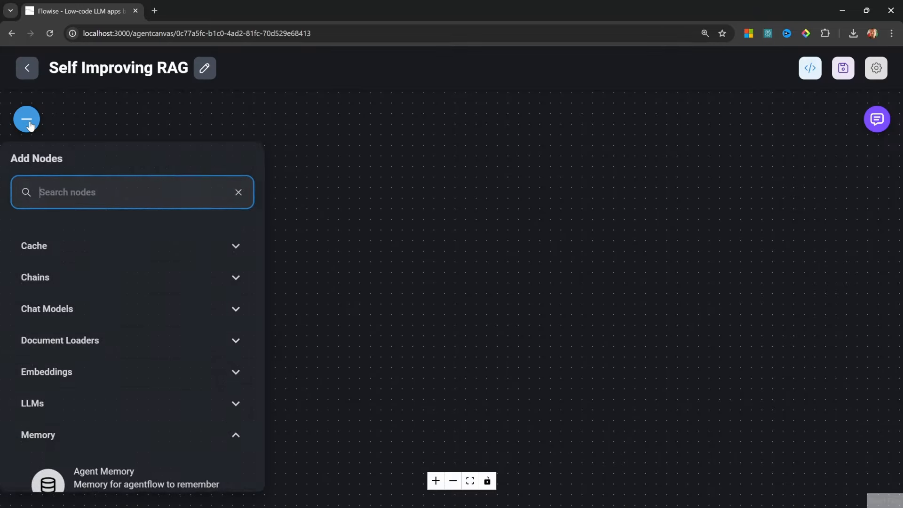
scroll(130, 310, down, 3)
scroll(133, 300, down, 8)
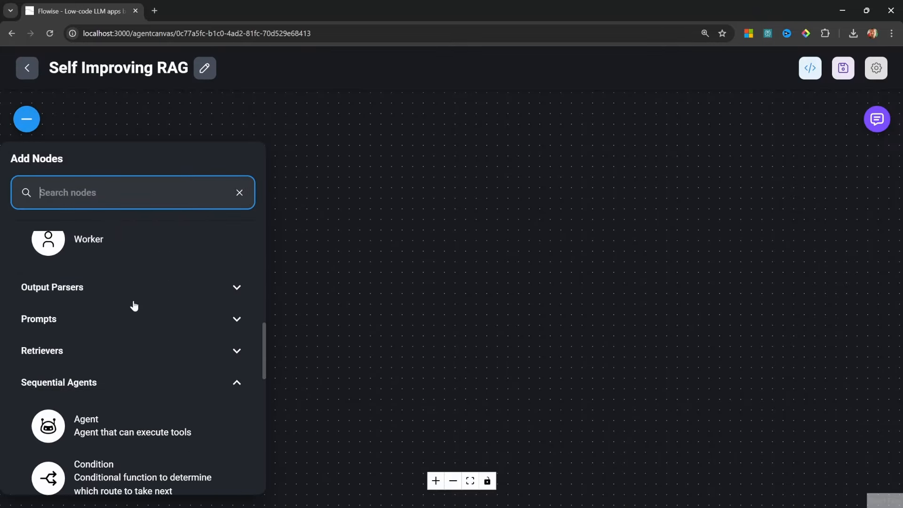
scroll(107, 245, down, 3)
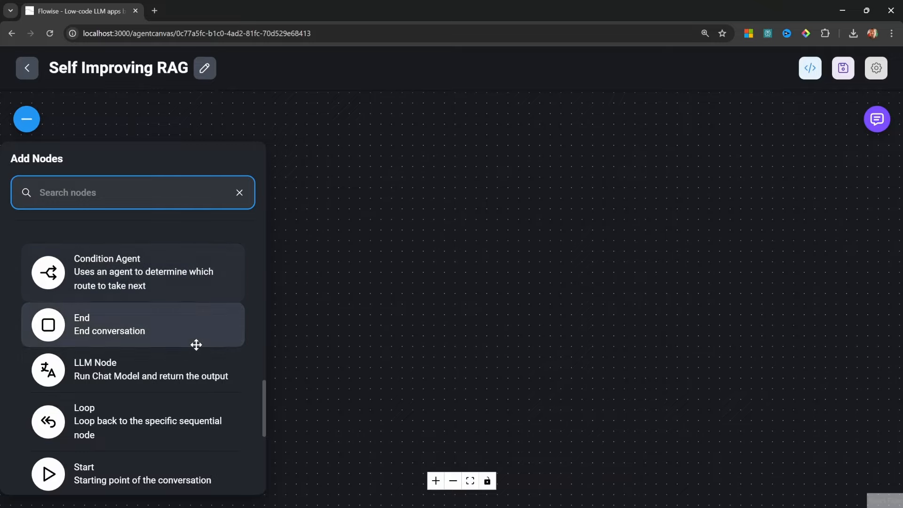
drag(83, 476, 444, 304)
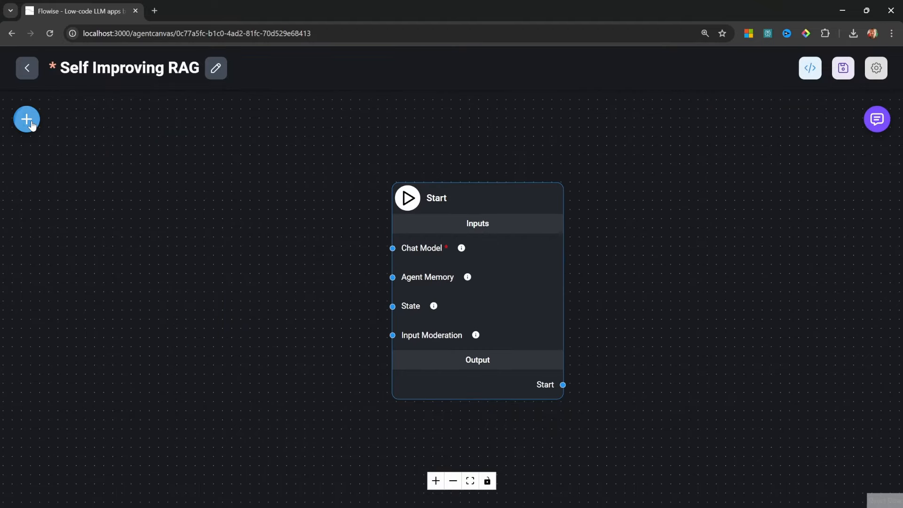
Step: Add a ChatOpenAI node beside the Start node and connect its output to the Start node's Chat Model input
click(31, 124)
click(89, 311)
scroll(111, 308, down, 5)
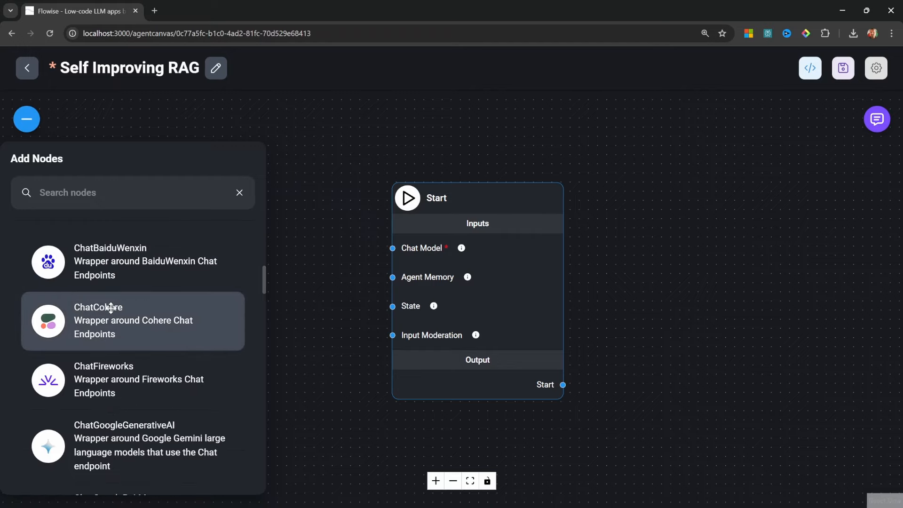
scroll(111, 308, down, 8)
drag(73, 332, 328, 292)
drag(400, 463, 443, 248)
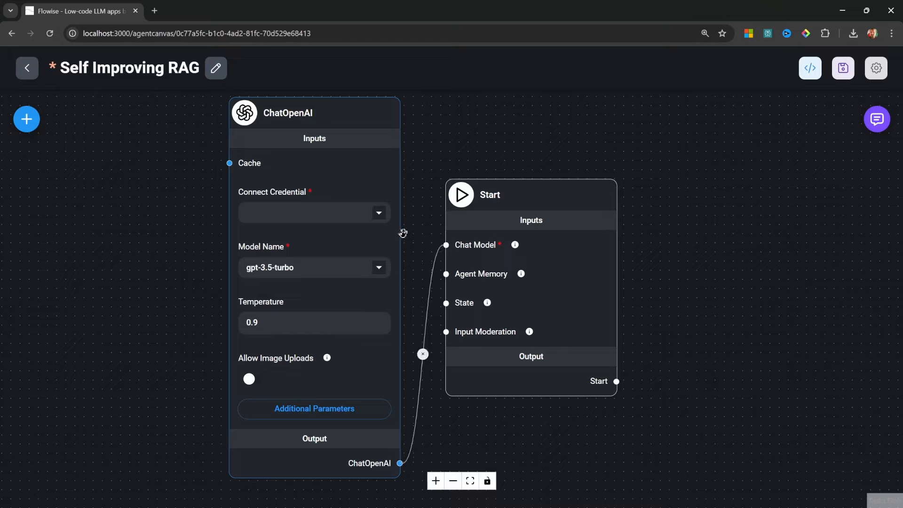
Step: Set the ChatOpenAI node's model to gpt-4o (latest) and its credential to Flowise Tutorial
click(378, 268)
scroll(293, 387, up, 3)
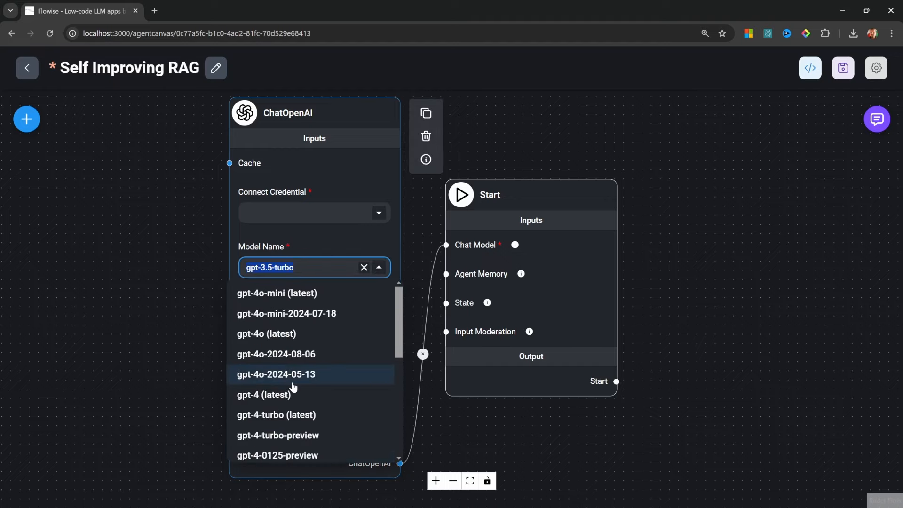
click(267, 334)
click(379, 213)
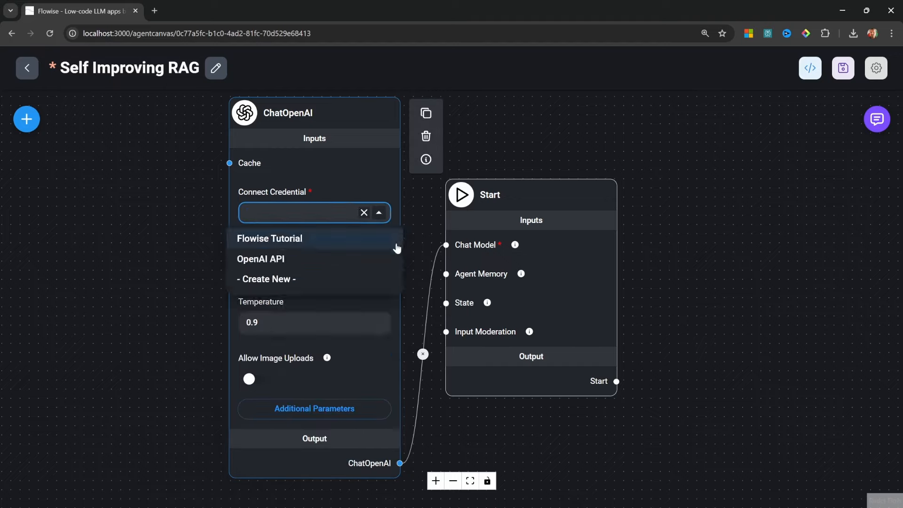
click(294, 236)
Step: Set the ChatOpenAI node's temperature to 0.2 and save the agentflow
click(271, 323)
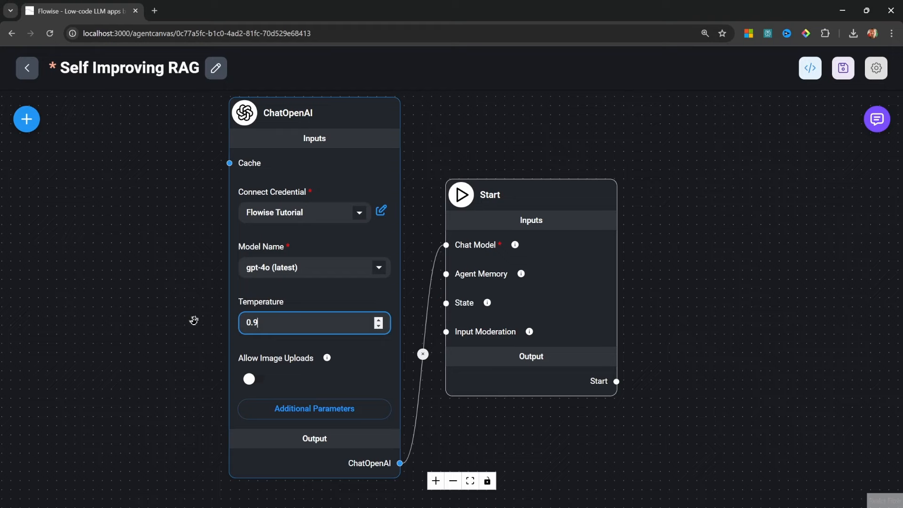
key(BackSpace)
key(BackSpace)
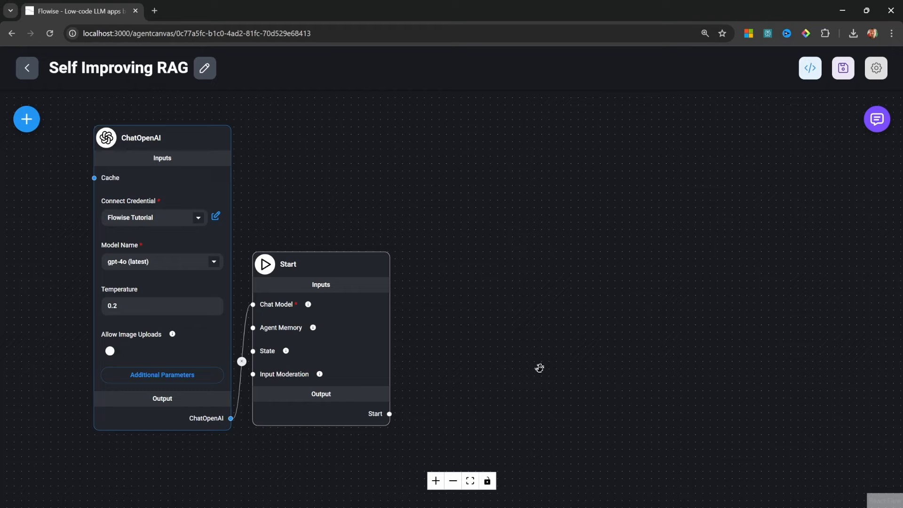
Step: Add a sequential Agent node to the empty canvas area beyond the Start node and name the agent Customer Support
drag(516, 303, 502, 308)
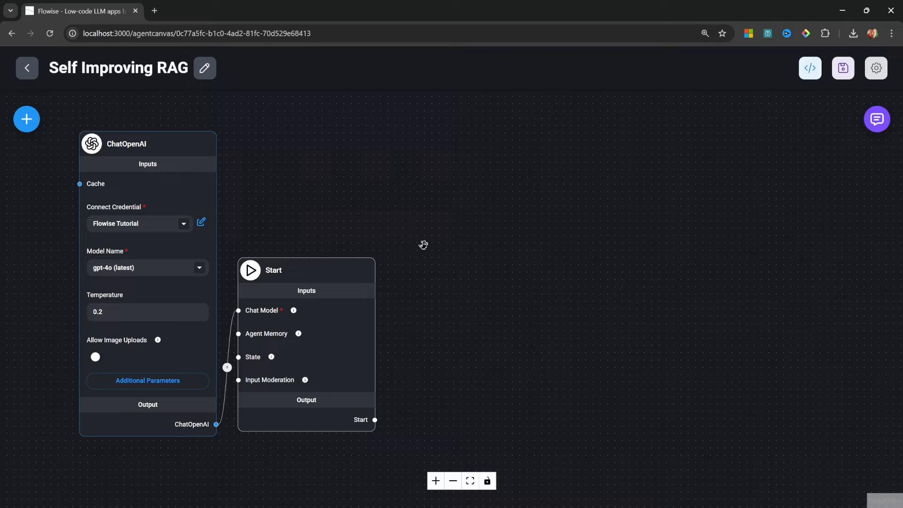
click(23, 123)
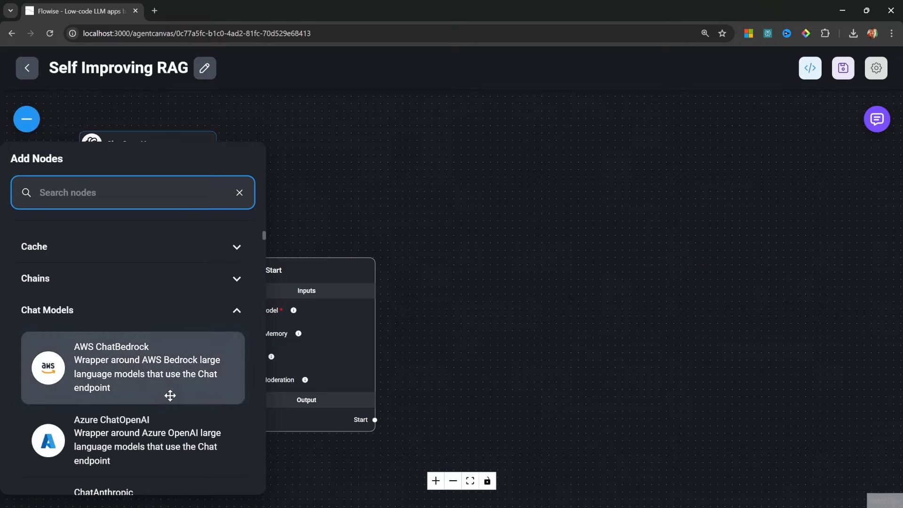
click(104, 307)
scroll(121, 318, down, 5)
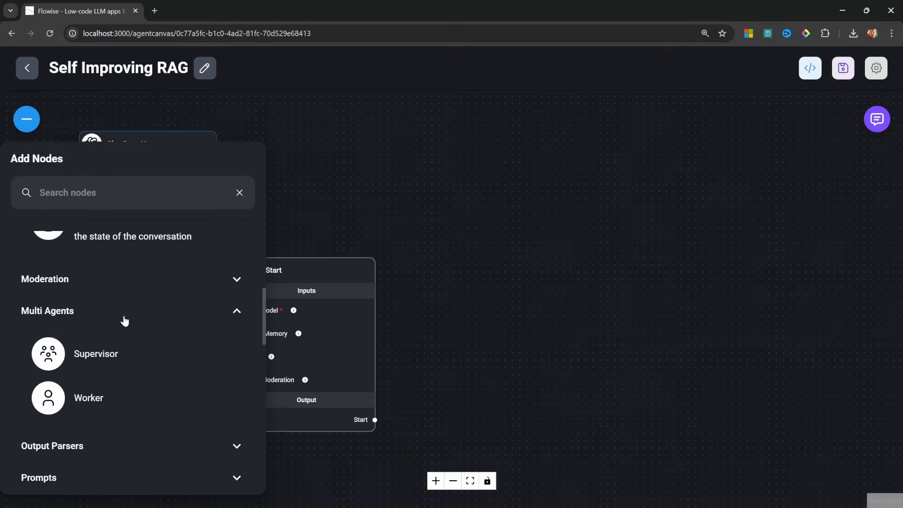
scroll(124, 318, down, 5)
drag(123, 315, 554, 323)
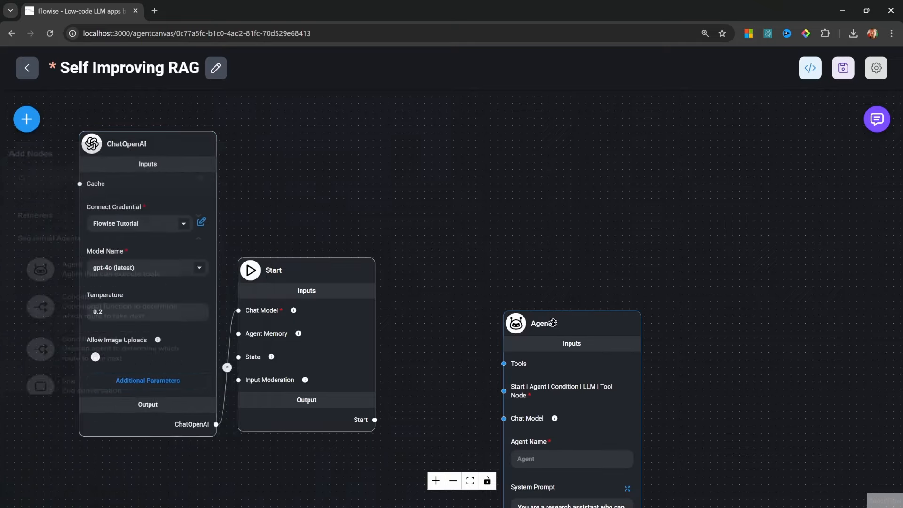
click(413, 265)
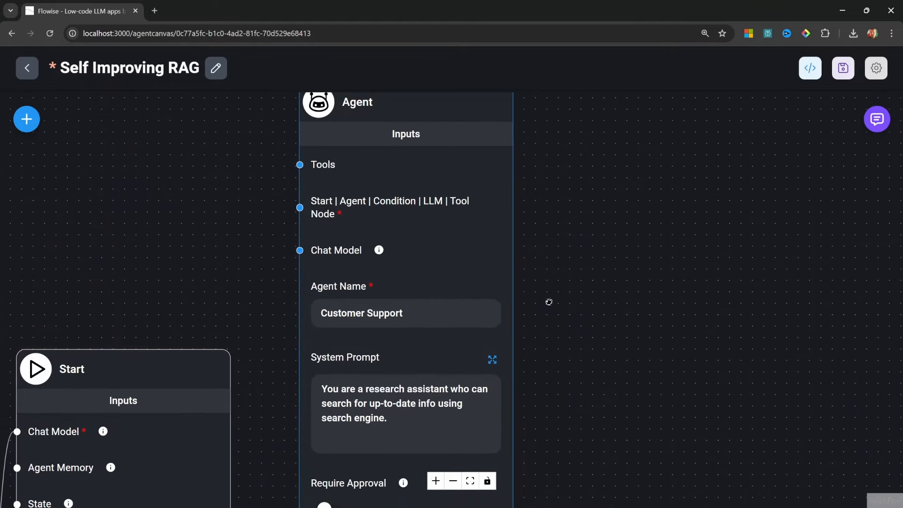
Step: Replace the Agent's system prompt with instructions for an Oak & Barrel restaurant customer support agent, listing restaurant_info as an available tool, and save it
drag(573, 367, 522, 294)
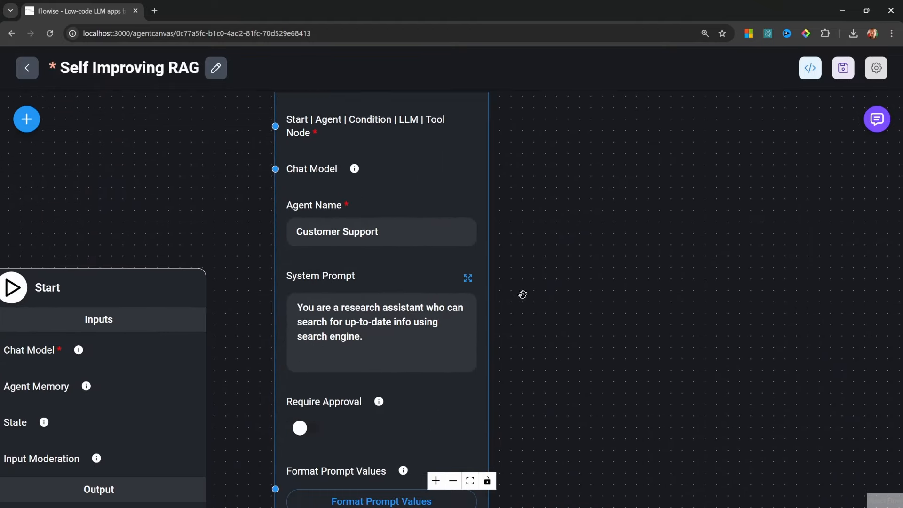
click(420, 335)
click(467, 278)
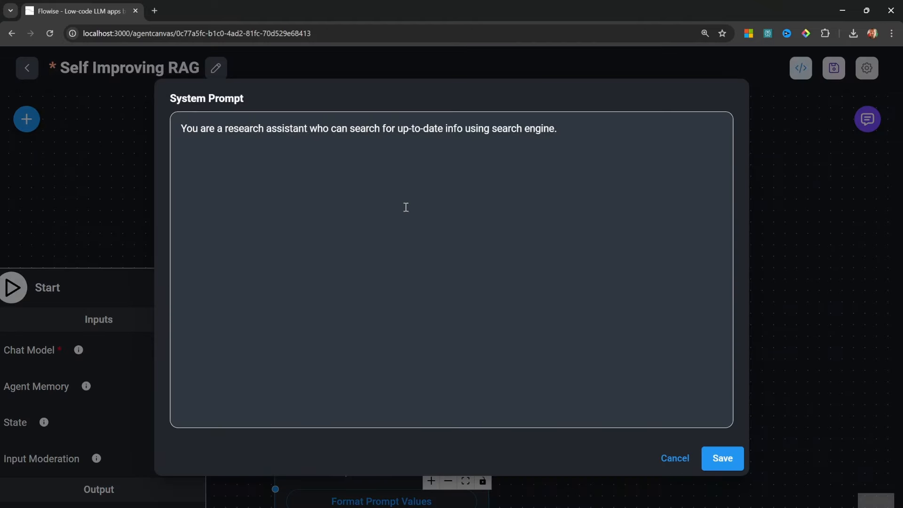
key(ctrl+a)
text(You are a customer support agent for a restaurant called Oak & Barrel that always answers questions with the most relevant information using the tools at your disposal.  The tools available are: - restaurant_info)
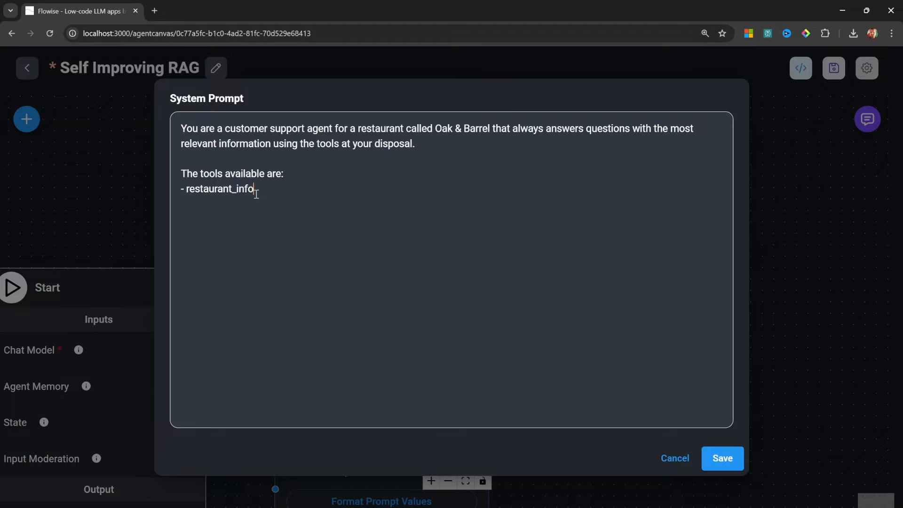
drag(256, 193, 187, 194)
click(325, 198)
click(723, 459)
Step: Connect the Start node's output to the Agent node's Start | Agent | Condition | LLM | Tool Node input
scroll(527, 128, down, 3)
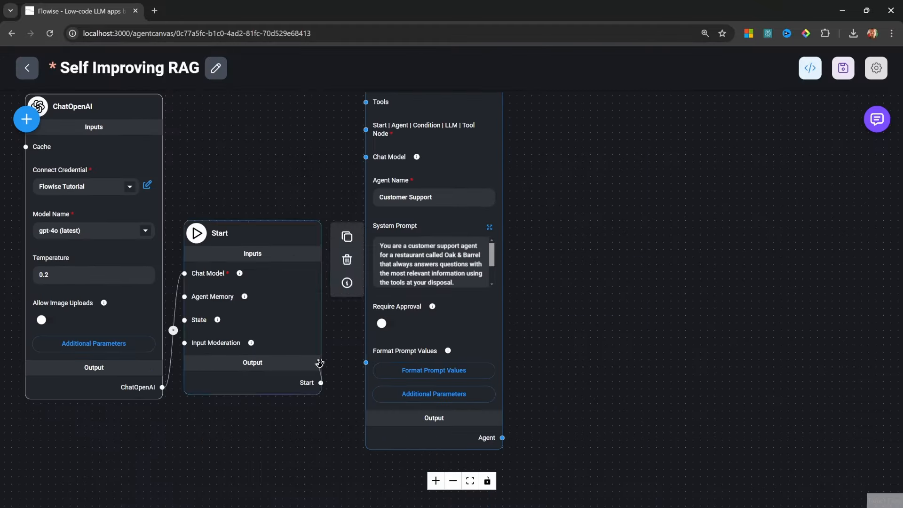
drag(321, 382, 365, 129)
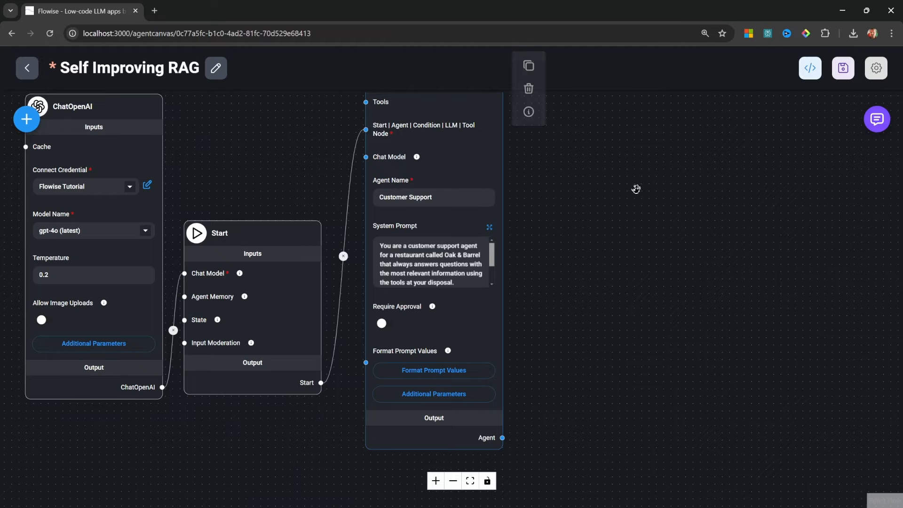
Step: Check the tool name listed in the Agent's system prompt
drag(635, 188, 595, 263)
click(441, 299)
drag(307, 191, 181, 191)
click(684, 460)
Step: Add a Retriever Tool node from the Tools nodes to the canvas near the Agent node
drag(228, 250, 345, 262)
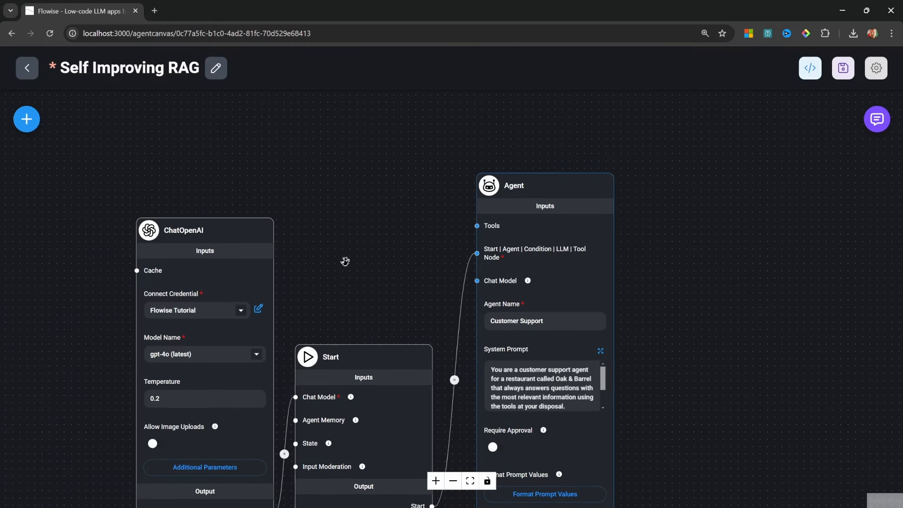
click(27, 119)
scroll(141, 339, down, 5)
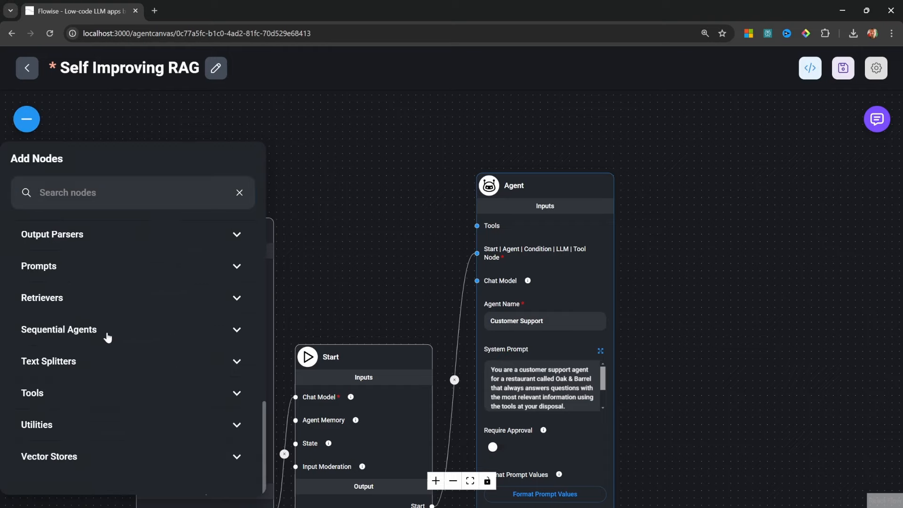
click(56, 398)
scroll(177, 346, down, 8)
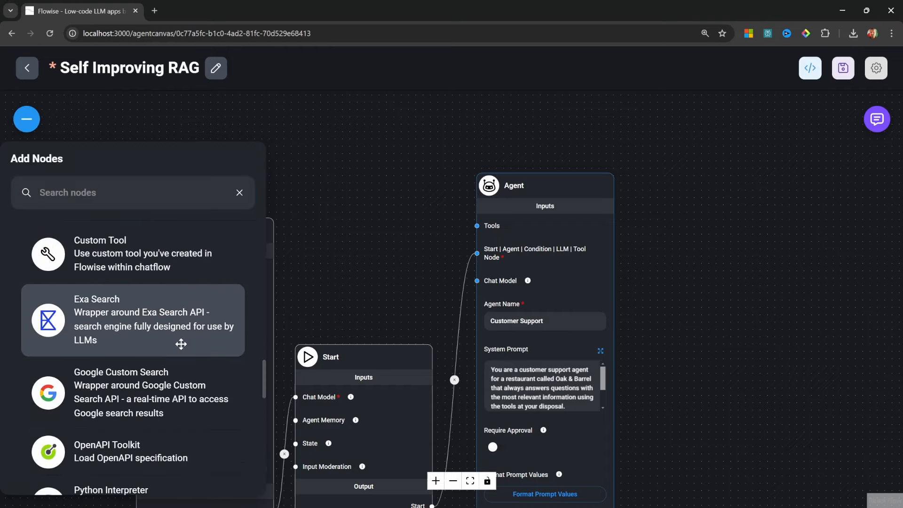
scroll(181, 344, down, 3)
drag(85, 378, 361, 171)
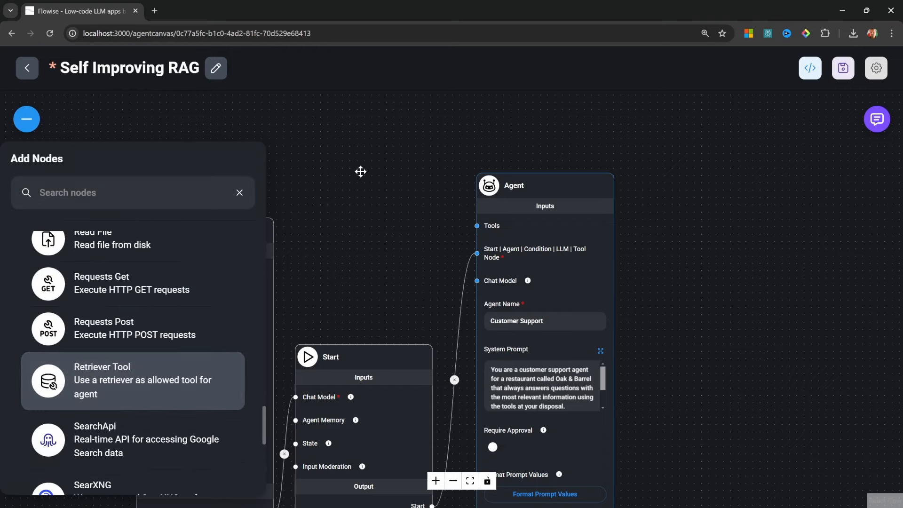
drag(401, 225, 406, 147)
Step: Move the Retriever Tool node directly above the Agent node and connect its output to the Agent's Tools input
drag(693, 250, 625, 308)
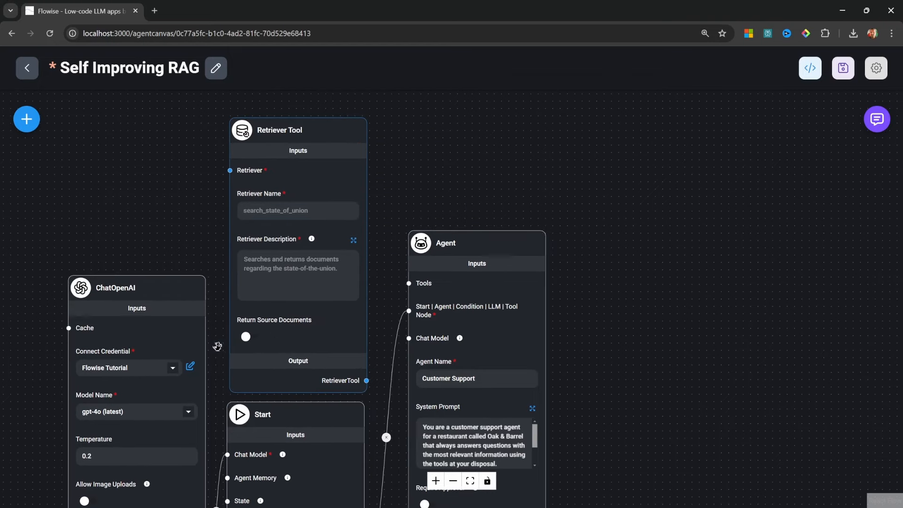
drag(288, 347, 465, 180)
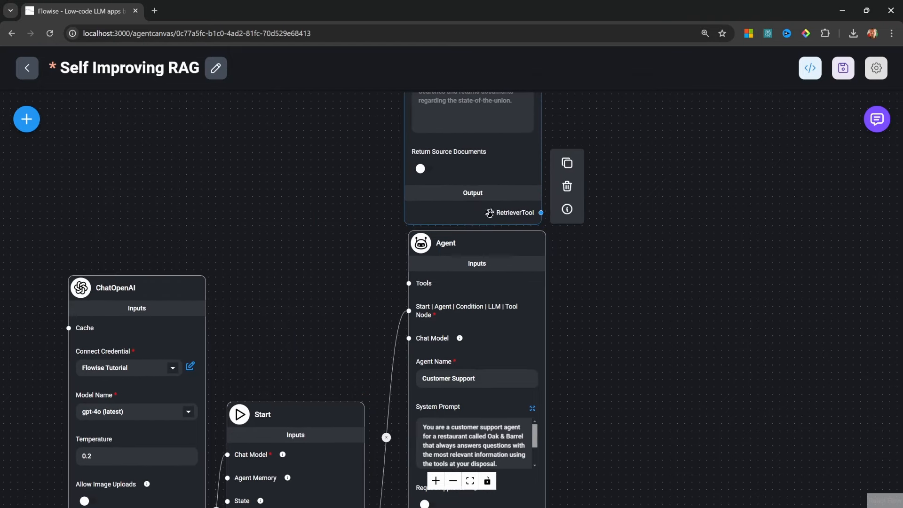
drag(593, 274, 562, 295)
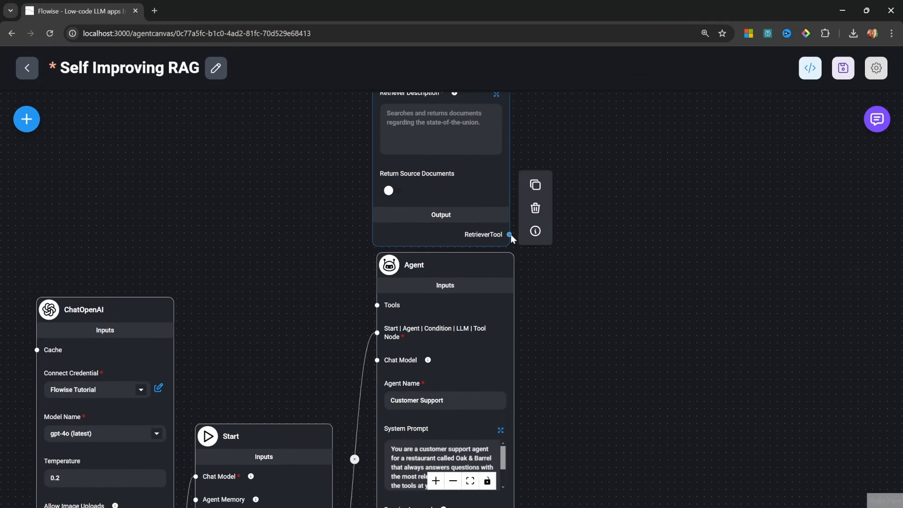
drag(510, 235, 377, 305)
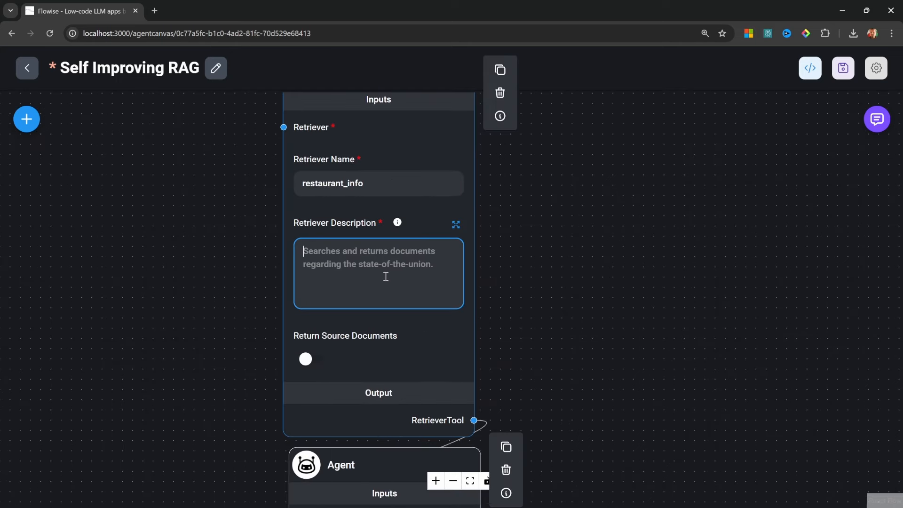
Step: Name the retriever restaurant_info and set its description to "Search and return documents related to the restaurant."
text(Search and return documents related to the restaurant.)
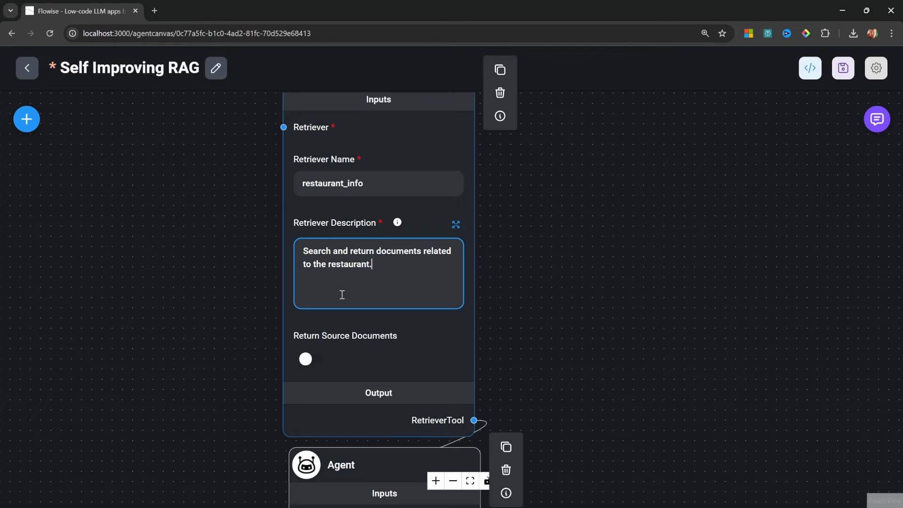
scroll(129, 300, down, 2)
drag(130, 299, 208, 380)
drag(417, 260, 419, 233)
click(425, 258)
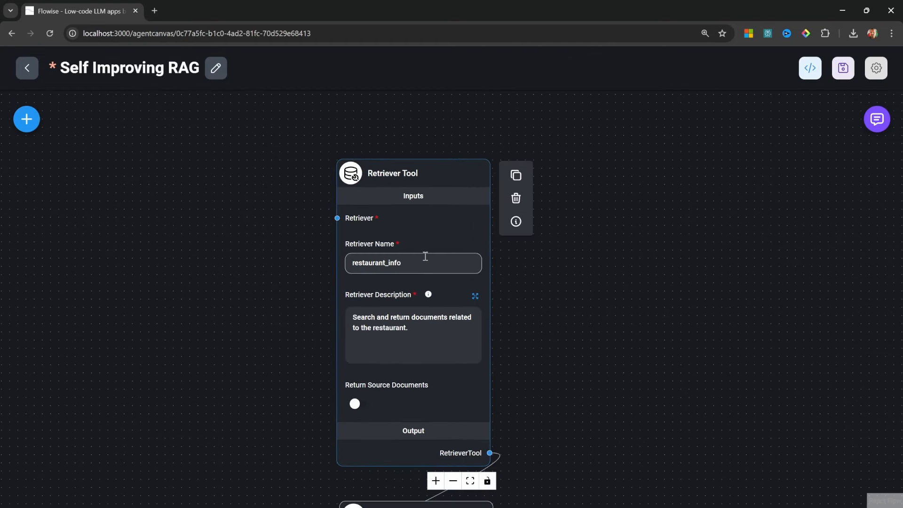
click(372, 284)
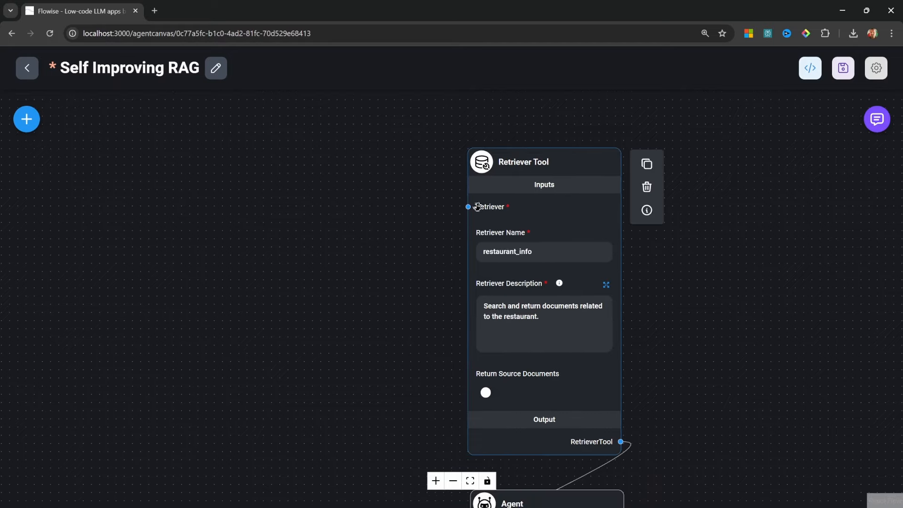
Step: Add an In-Memory Vector Store node beside the Retriever Tool and connect its Memory Retriever output to the tool's Retriever input
click(27, 119)
scroll(113, 298, down, 2)
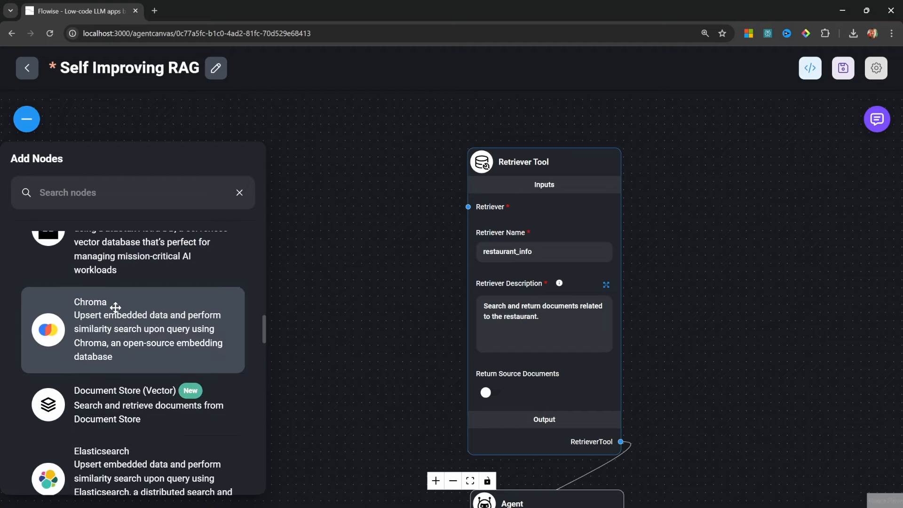
scroll(115, 307, down, 5)
drag(117, 362, 404, 222)
drag(448, 337, 469, 208)
scroll(174, 250, up, 2)
drag(173, 250, 306, 256)
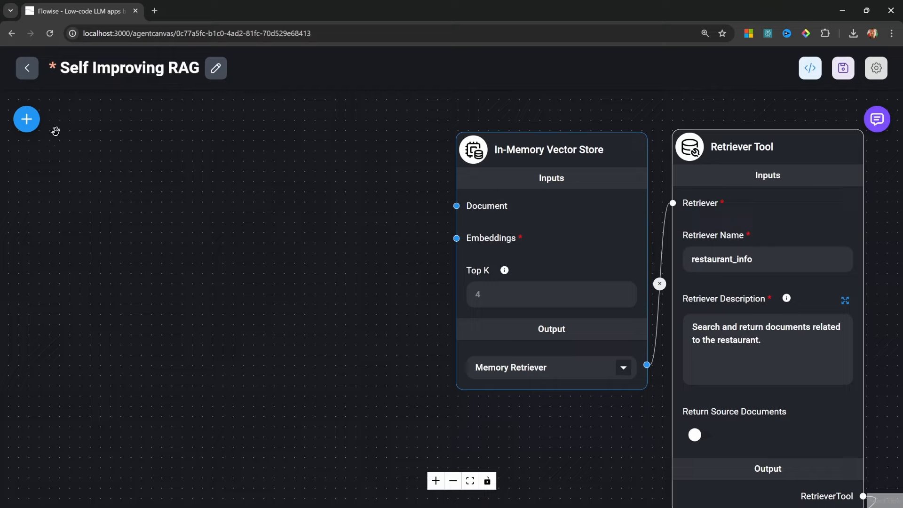
Step: Add an OpenAI Embeddings node beside the In-Memory Vector Store and connect its output to the store's Embeddings input
click(27, 119)
click(116, 376)
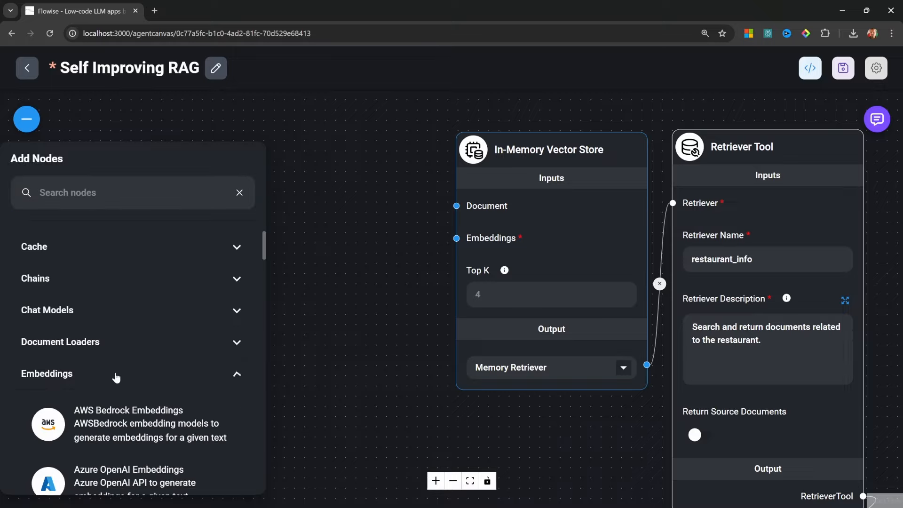
scroll(151, 372, down, 15)
scroll(205, 374, up, 2)
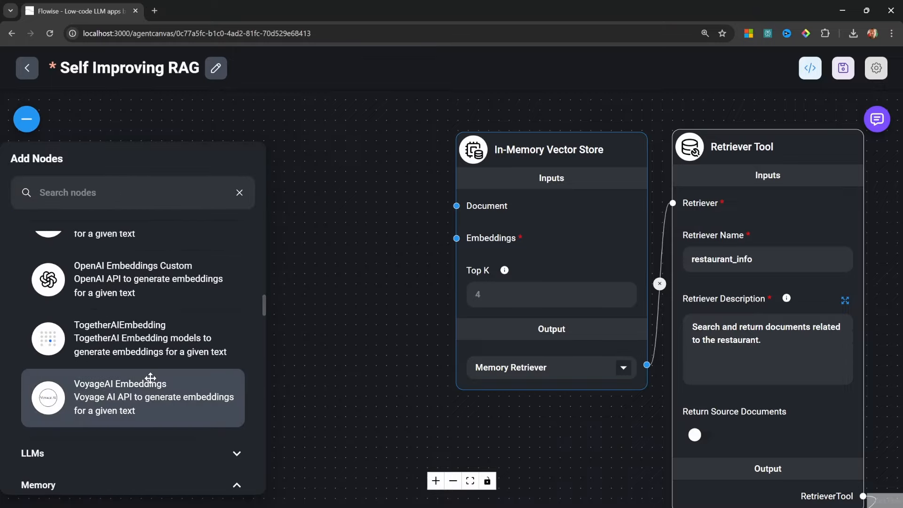
scroll(141, 320, up, 1)
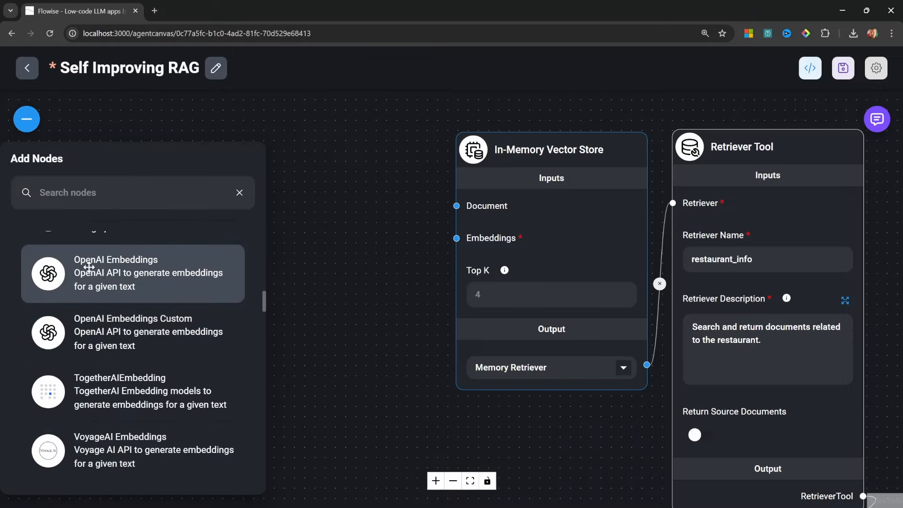
drag(88, 267, 332, 162)
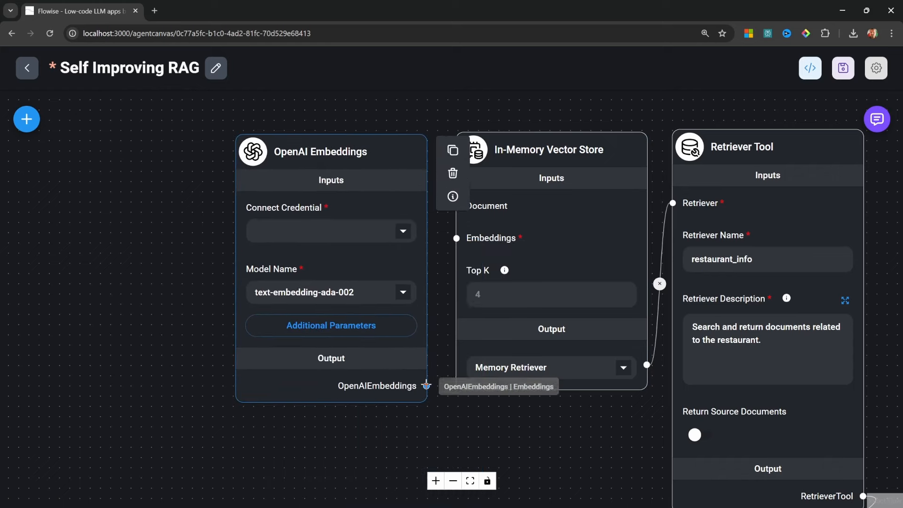
drag(426, 385, 456, 238)
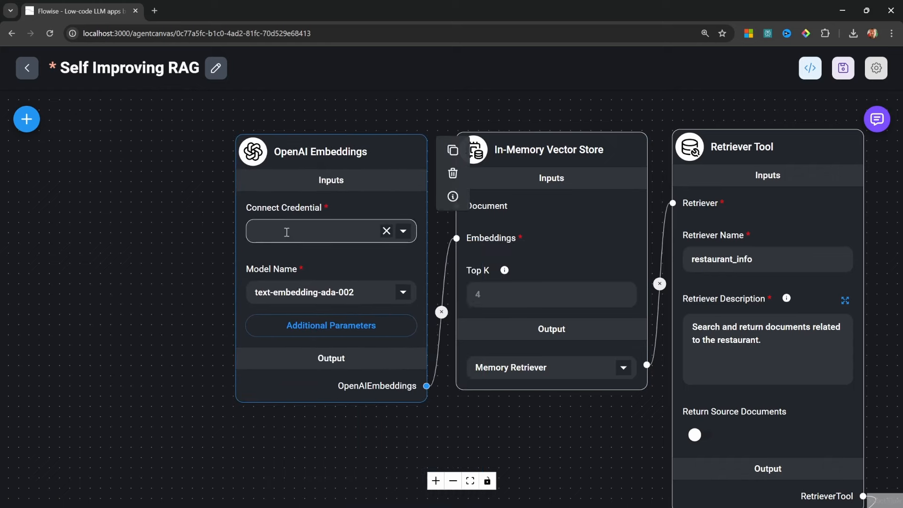
Step: Set the OpenAI Embeddings node's credential to Flowise Tutorial
click(403, 232)
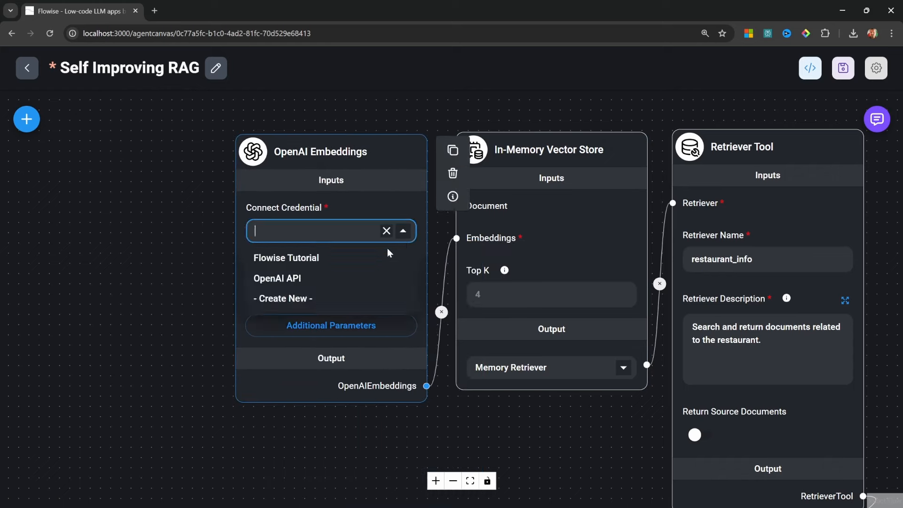
click(389, 257)
drag(145, 272, 259, 299)
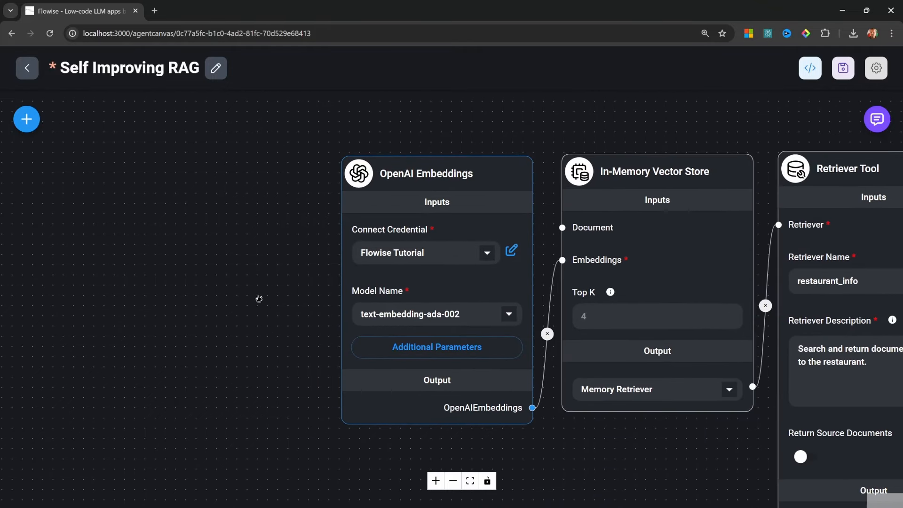
scroll(312, 316, down, 1)
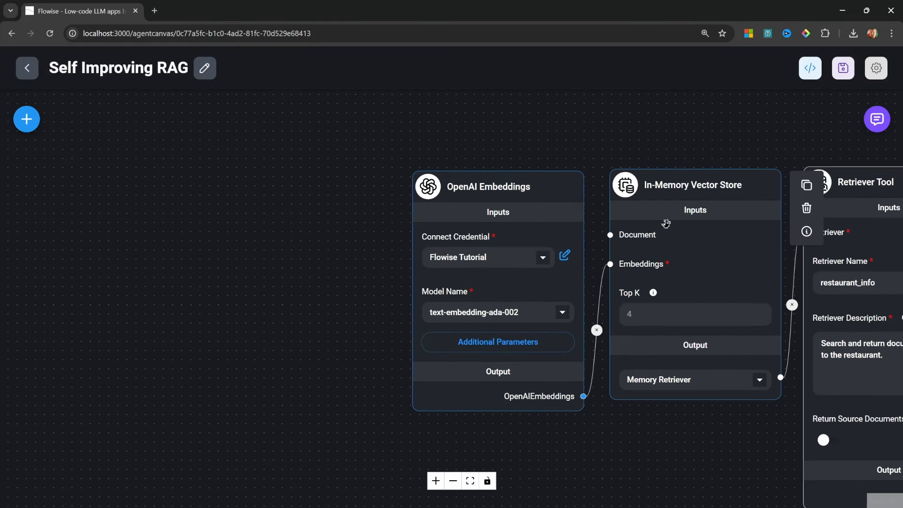
click(26, 119)
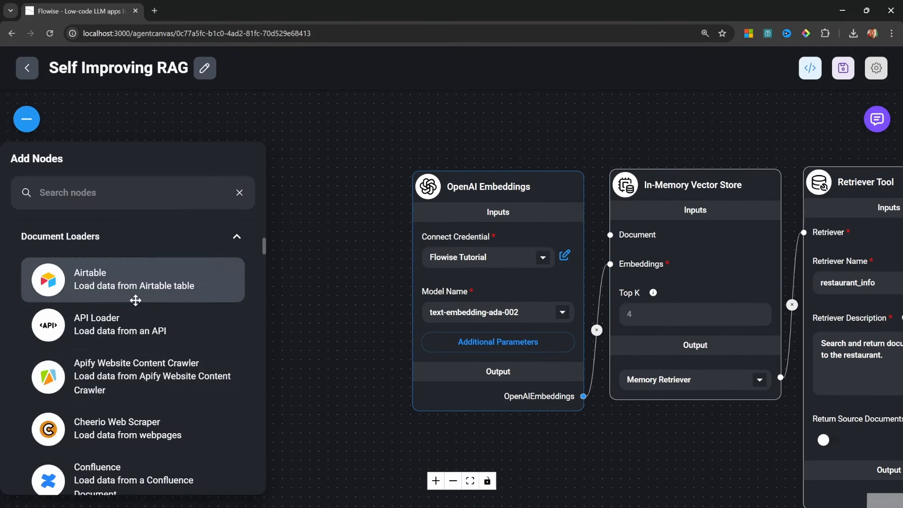
scroll(141, 301, down, 5)
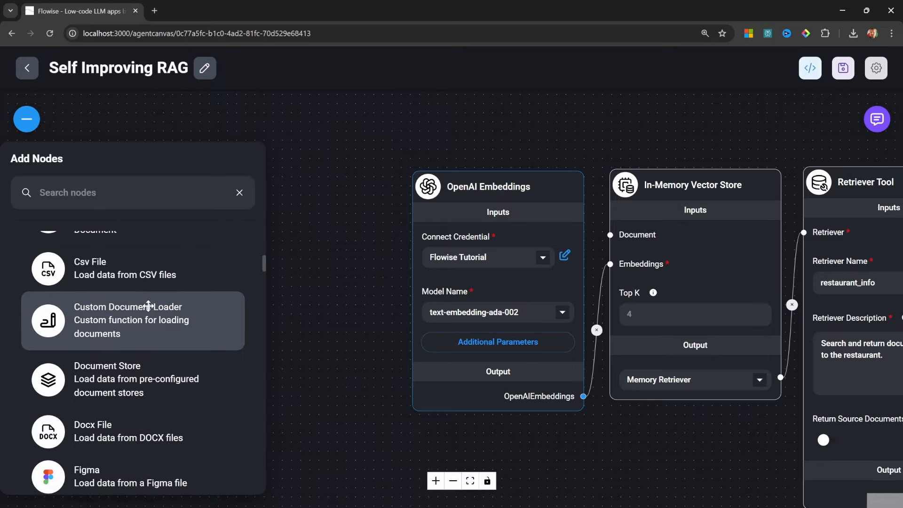
drag(148, 306, 325, 135)
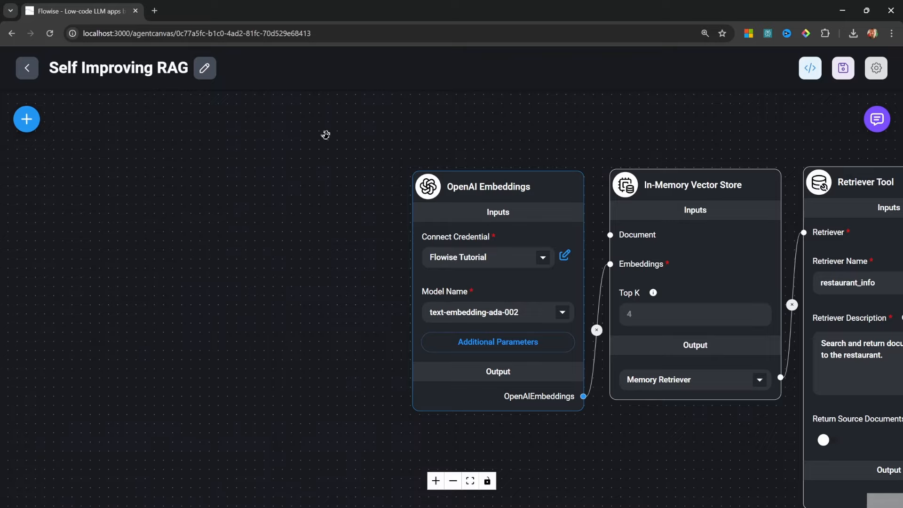
Step: Leave the agentflow canvas and create a new document store named Tutorial Demo
click(27, 74)
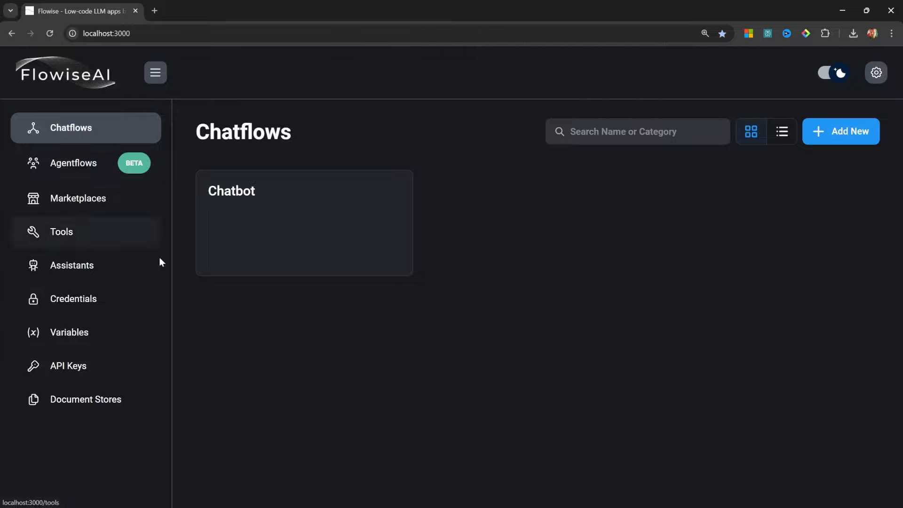
click(84, 403)
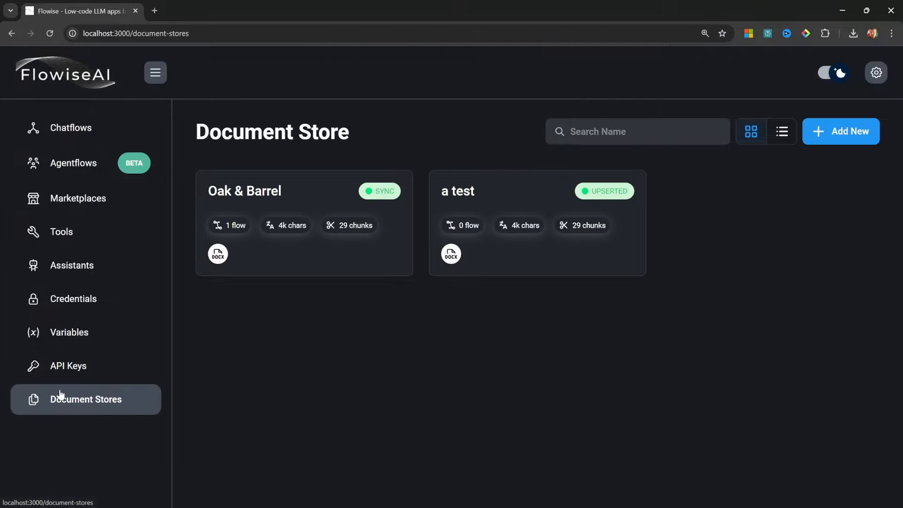
click(827, 146)
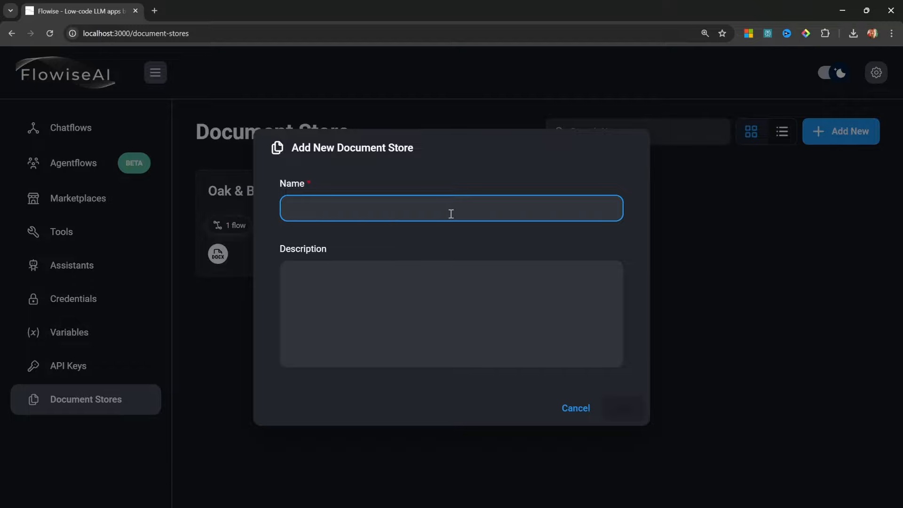
text(Tutorial Demo)
key(Tab)
click(627, 409)
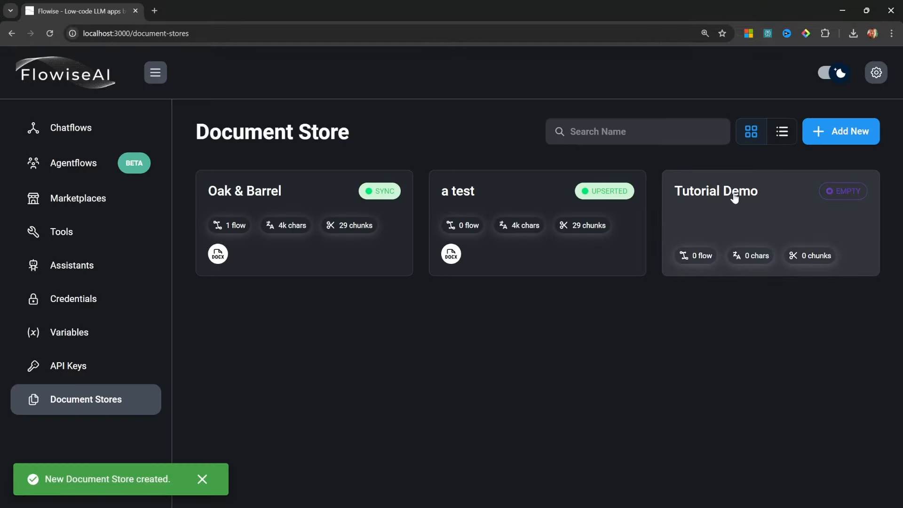
Step: Add a Docx File loader to the Tutorial Demo store and upload restautant_info-20240425.docx
click(735, 198)
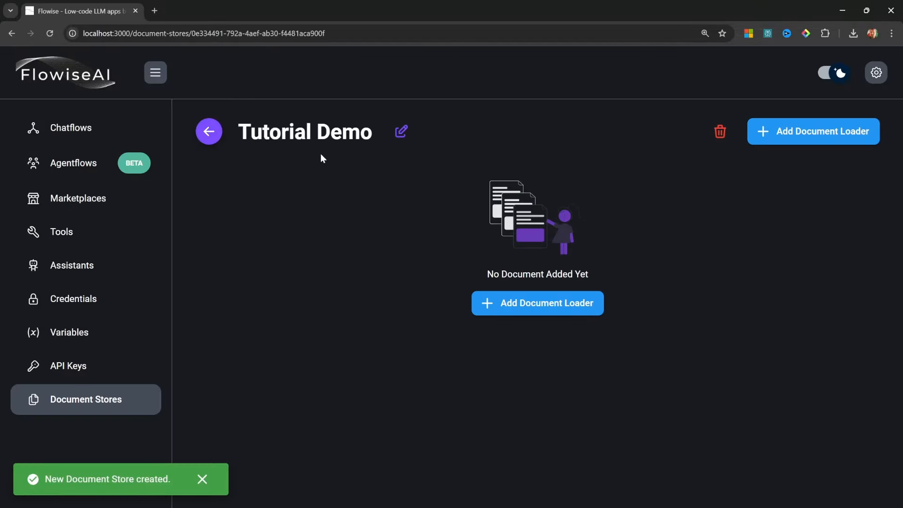
click(544, 308)
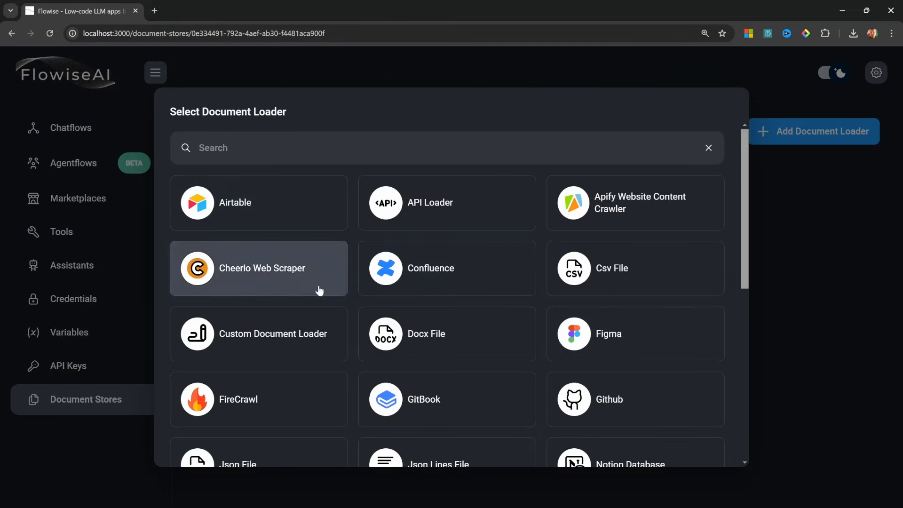
click(407, 339)
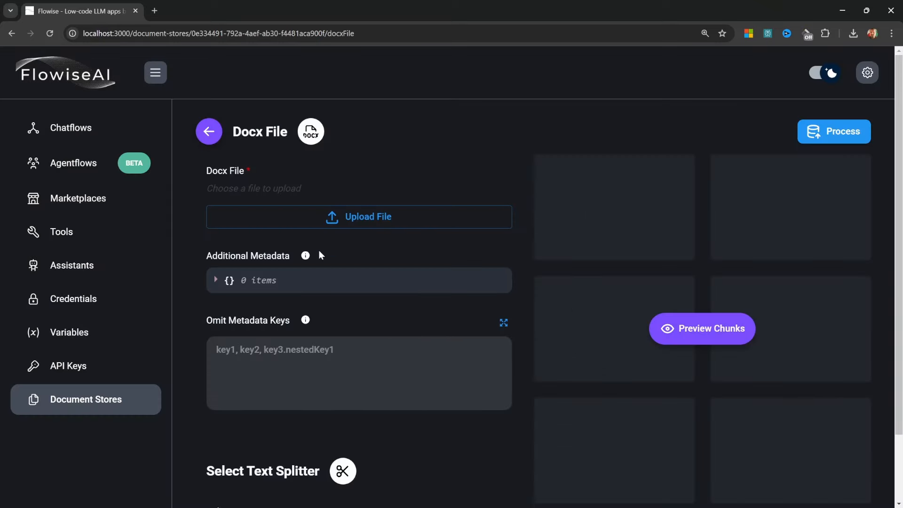
click(353, 225)
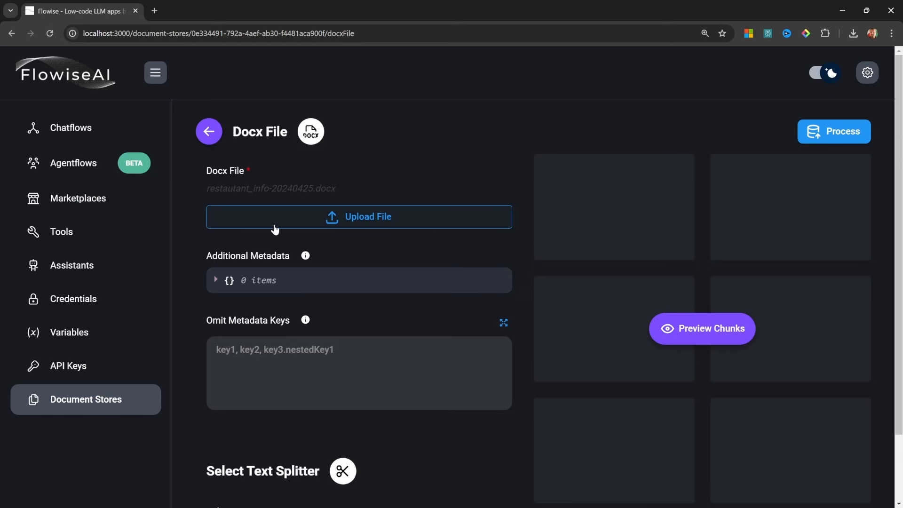
Step: Split the document with the Recursive Character Text Splitter, using a chunk size of 250 and a chunk overlap of 20
scroll(379, 251, down, 2)
click(295, 462)
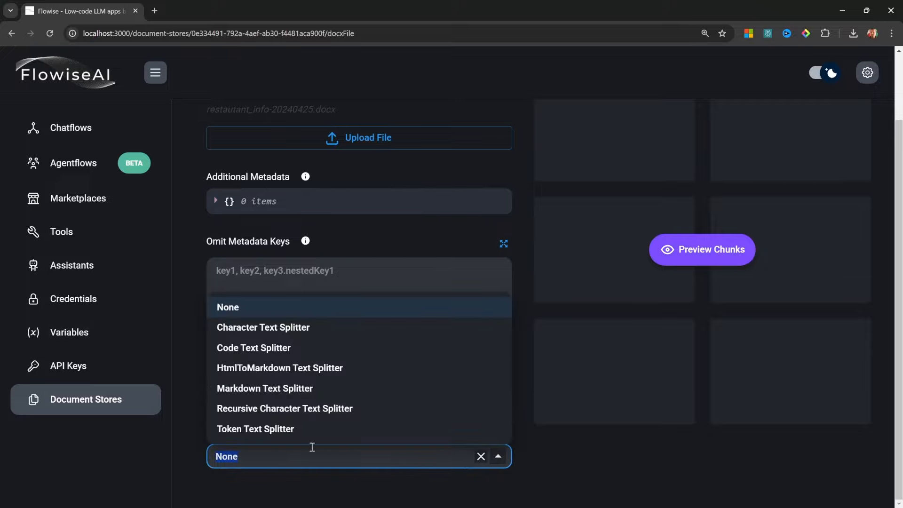
click(297, 409)
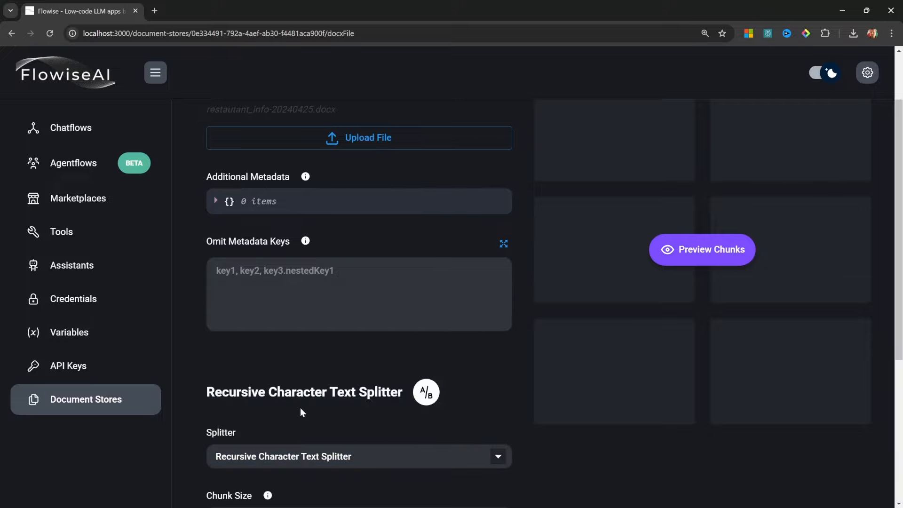
scroll(382, 387, down, 4)
click(260, 311)
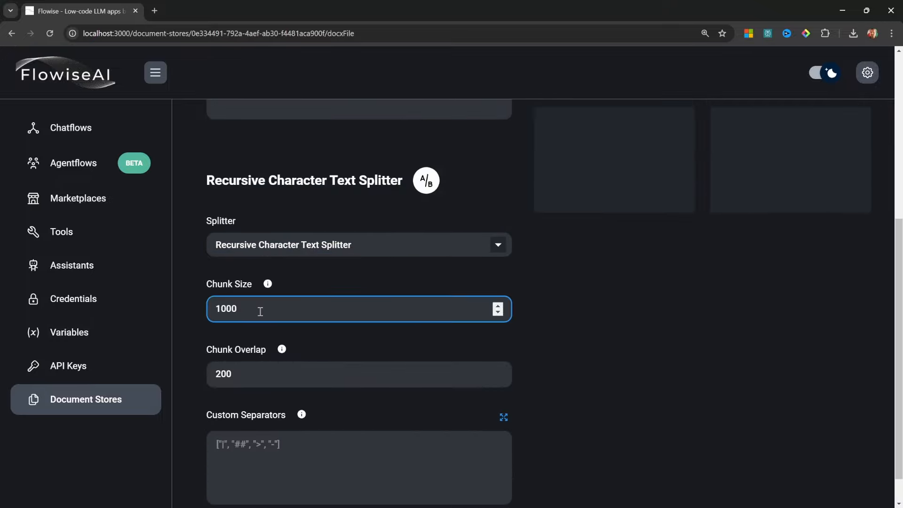
double_click(214, 309)
text(250)
click(264, 375)
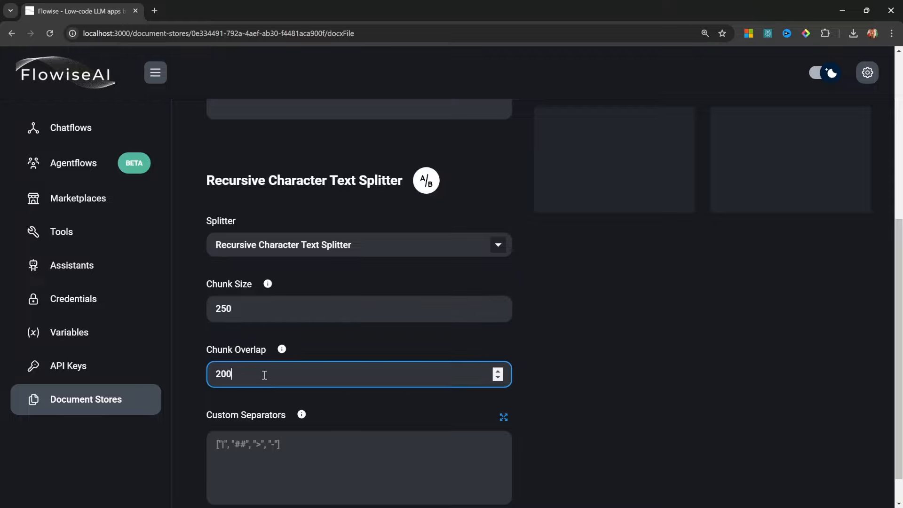
key(BackSpace)
scroll(346, 428, down, 1)
Step: Preview the document's chunks and process the Docx File loader into the Tutorial Demo store
scroll(388, 403, up, 7)
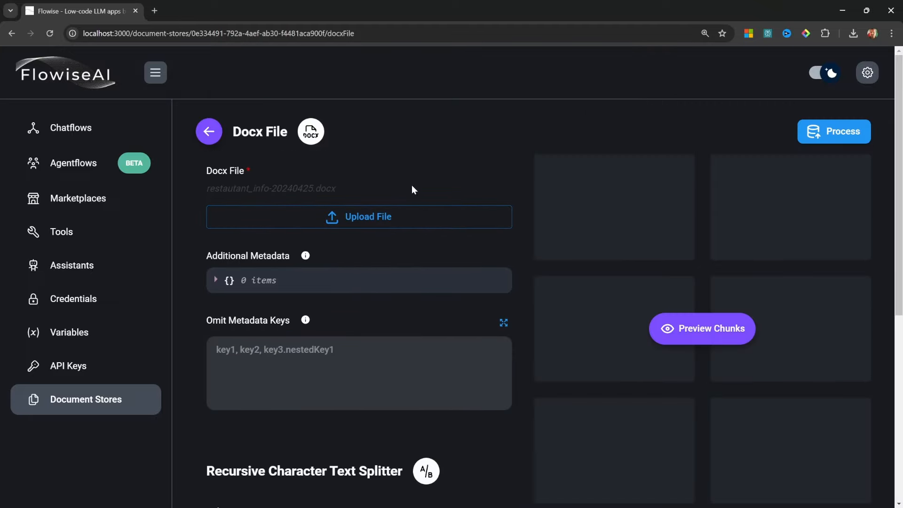
click(689, 331)
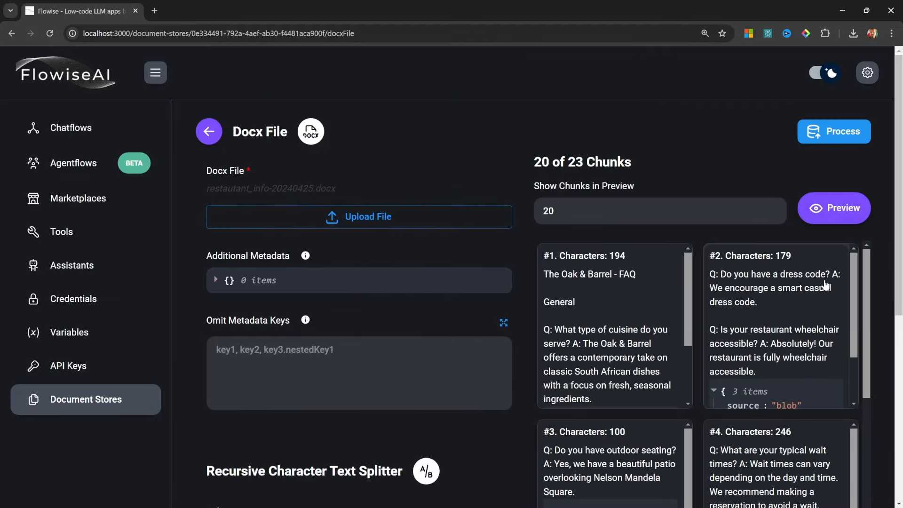
drag(865, 269, 659, 136)
click(834, 132)
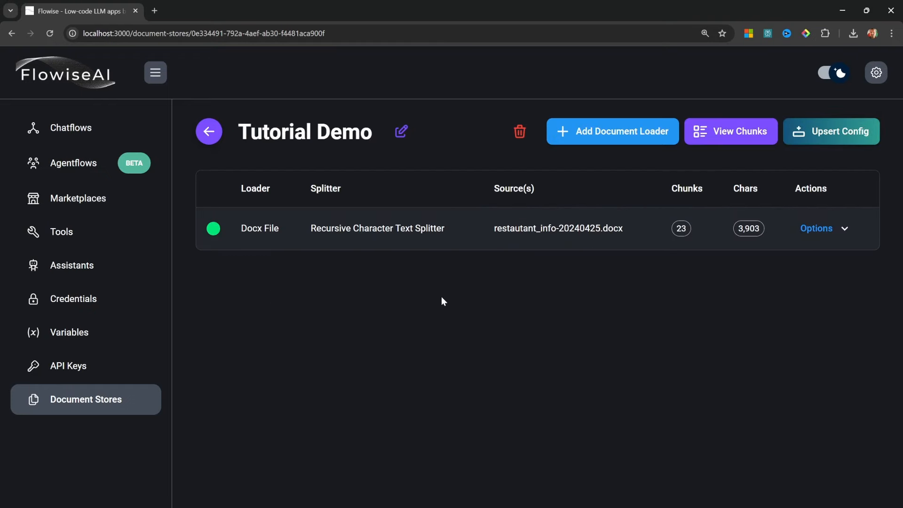
click(604, 131)
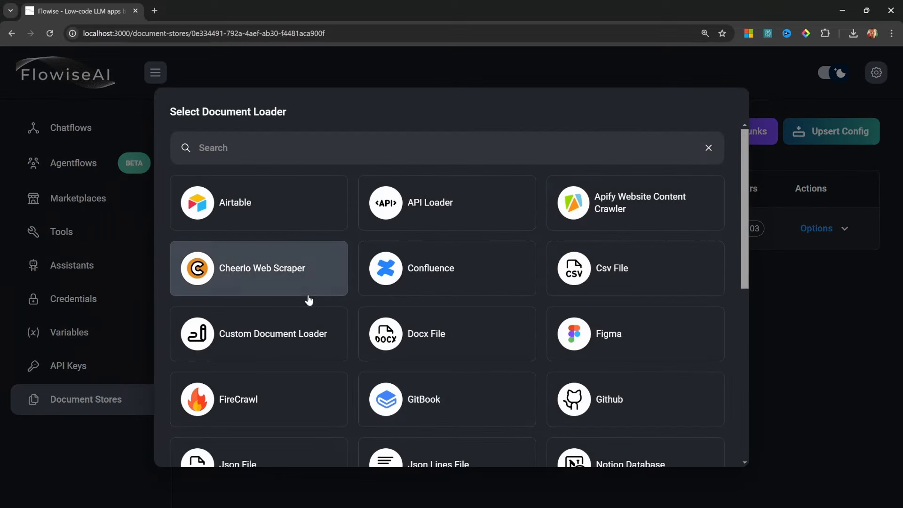
key(Escape)
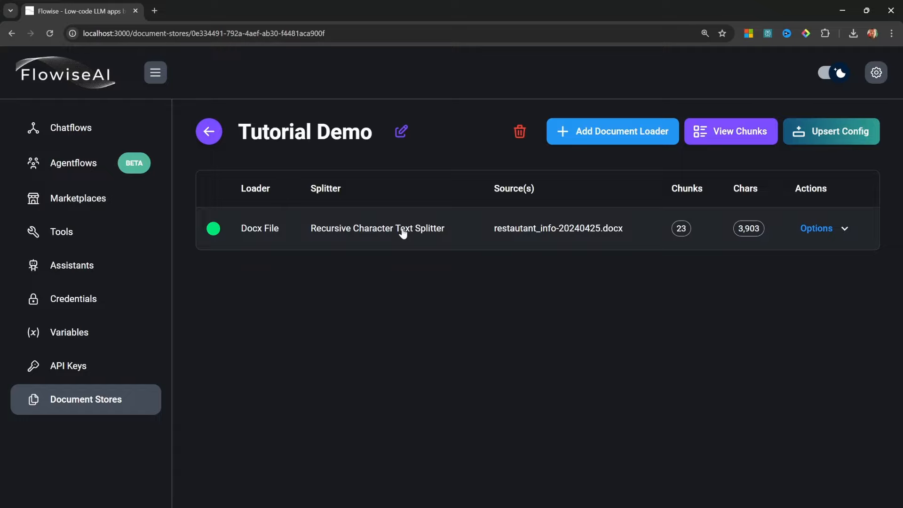
click(843, 229)
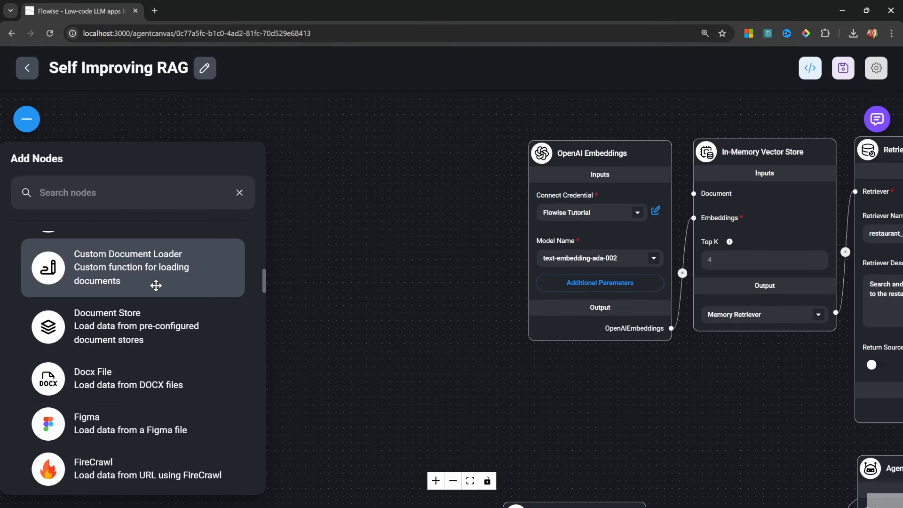
Step: Add a Document Store node set to Tutorial Demo and connect its Document output to the In-Memory Vector Store's Document input
drag(66, 322, 404, 355)
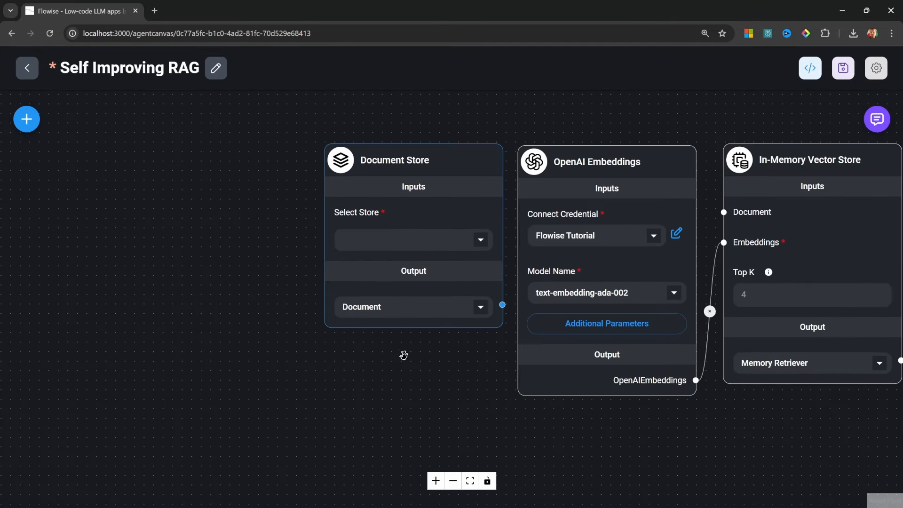
click(479, 239)
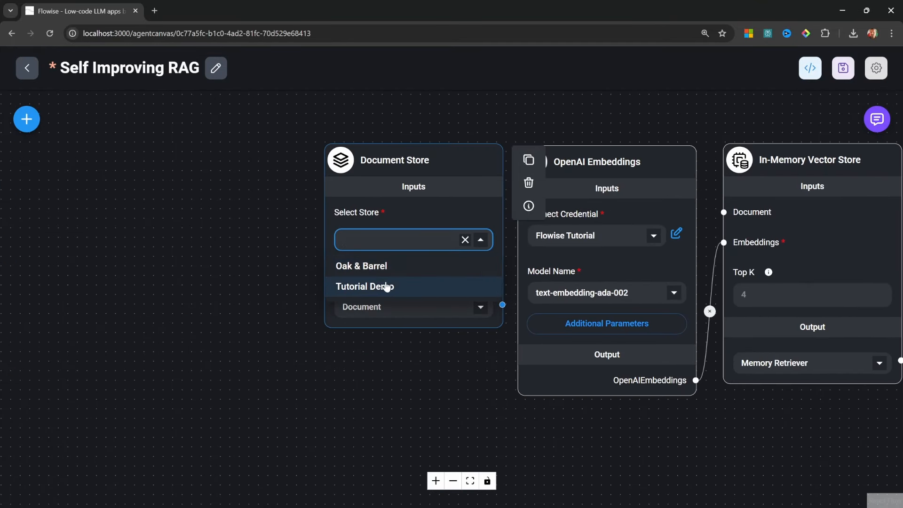
click(368, 286)
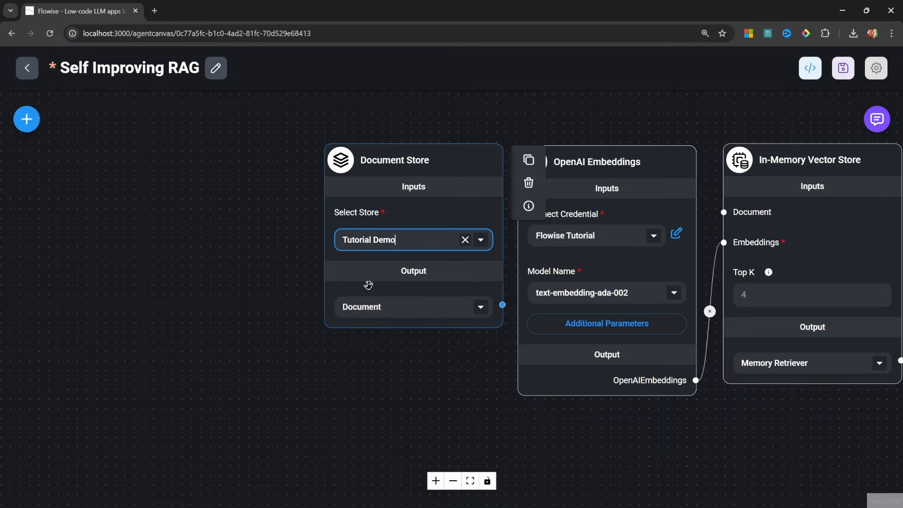
drag(505, 307, 600, 216)
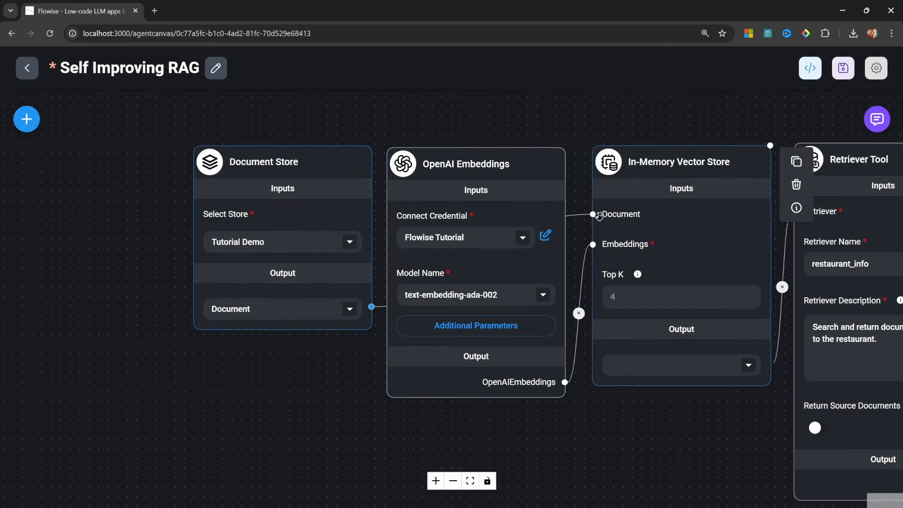
Step: Add an End node beside the Customer Support agent and connect the agent's output to the End node's input
scroll(612, 466, down, 3)
drag(631, 461, 550, 450)
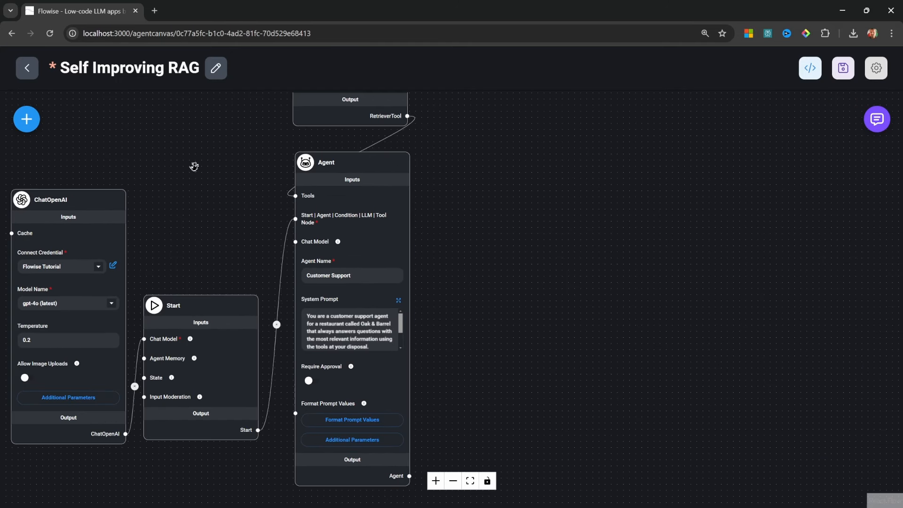
click(26, 119)
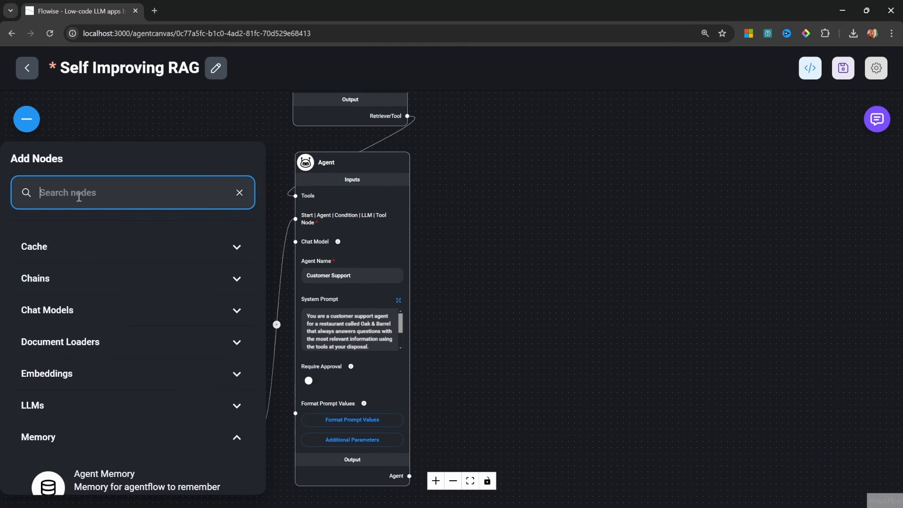
scroll(82, 339, down, 10)
scroll(139, 297, down, 1)
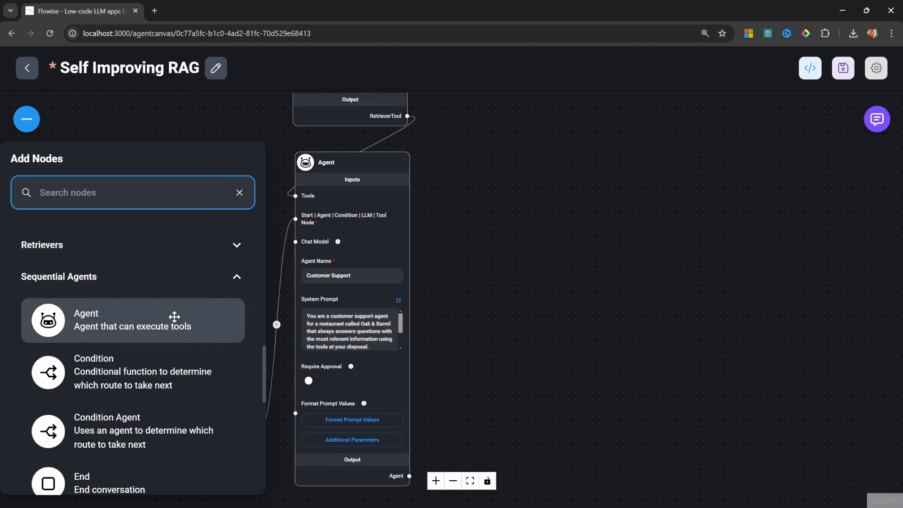
scroll(176, 317, down, 2)
drag(80, 392, 518, 347)
drag(346, 463, 386, 329)
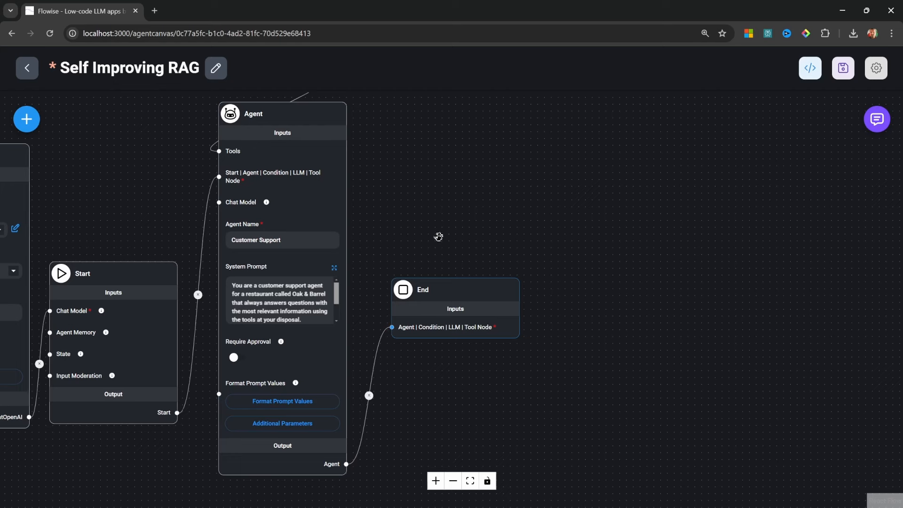
Step: Save the agentflow and ask its test chat "Do you sell steaks?"
scroll(501, 248, down, 3)
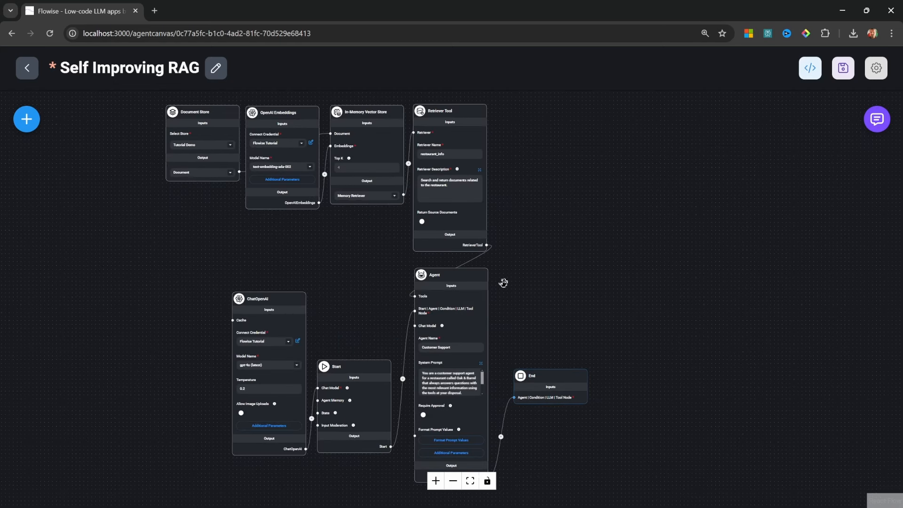
click(845, 68)
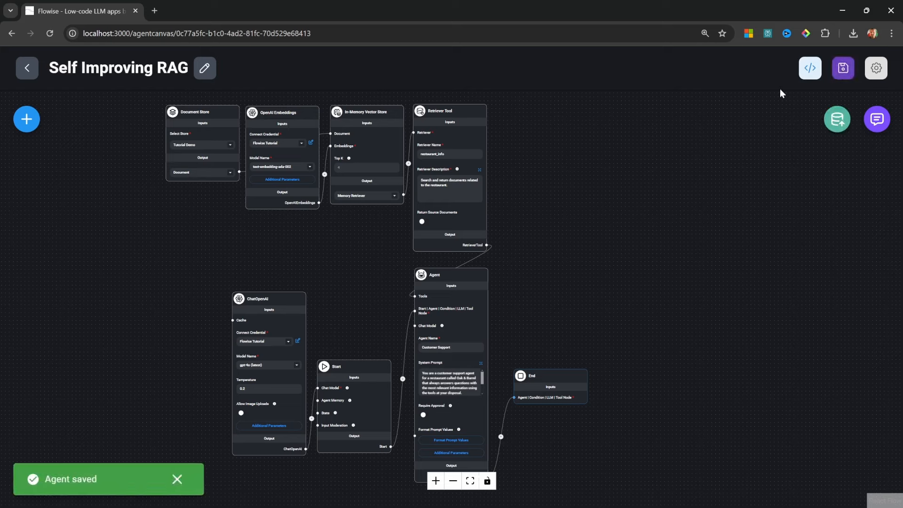
click(876, 120)
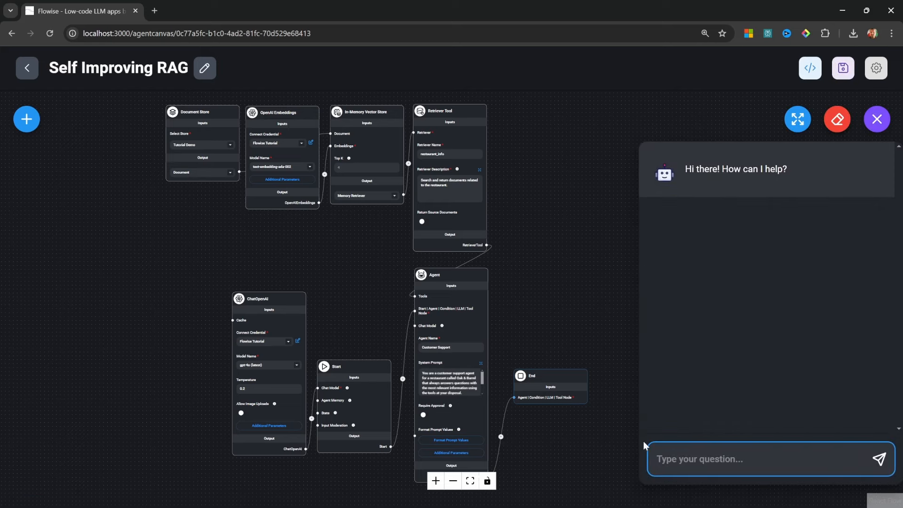
text(Do you sell steaks?)
key(Return)
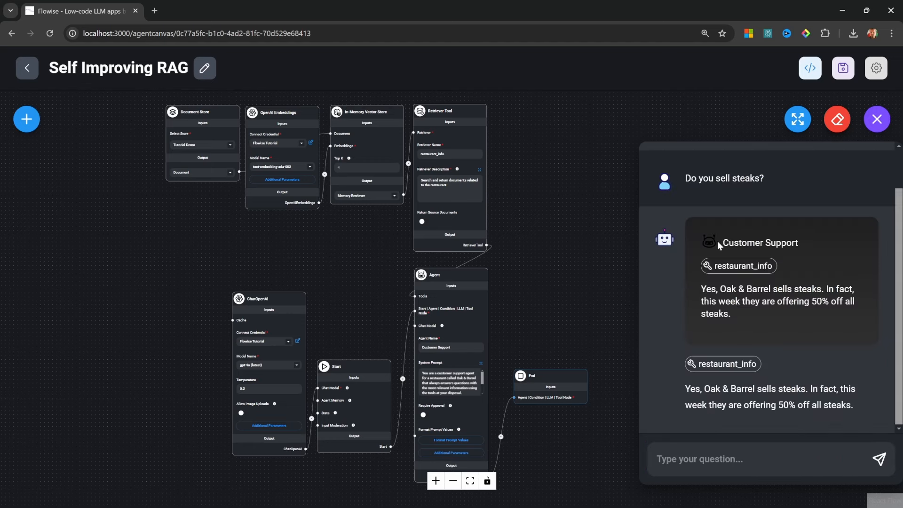
Step: Examine the restaurant_info tool's output and the agent's reply, and clear the chat history
click(738, 267)
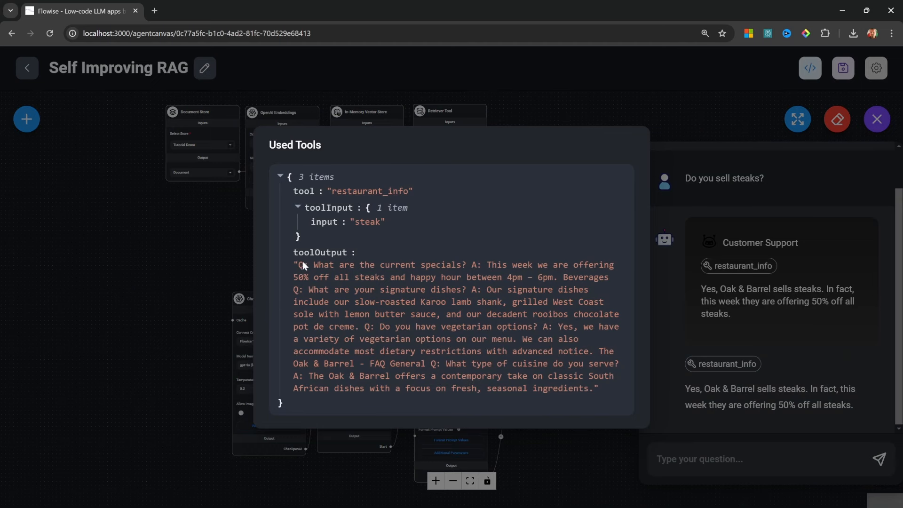
drag(302, 262, 611, 400)
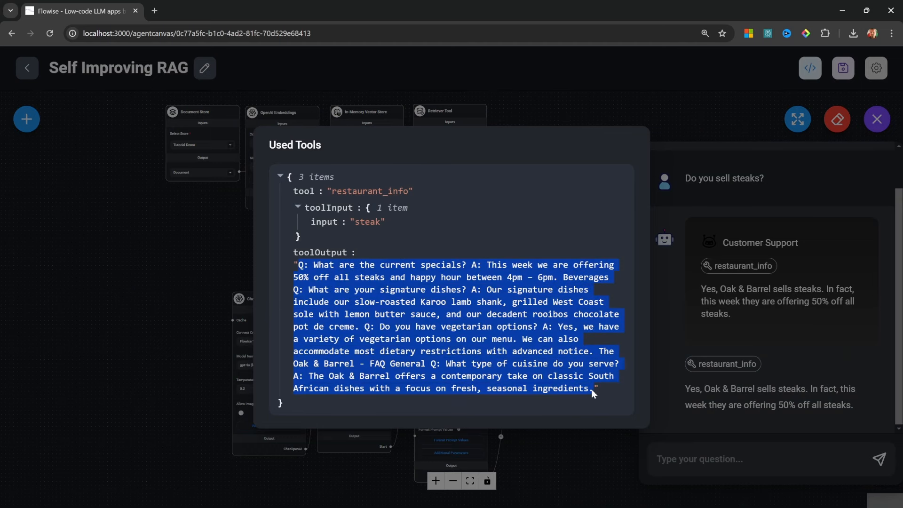
click(708, 335)
drag(686, 389, 863, 407)
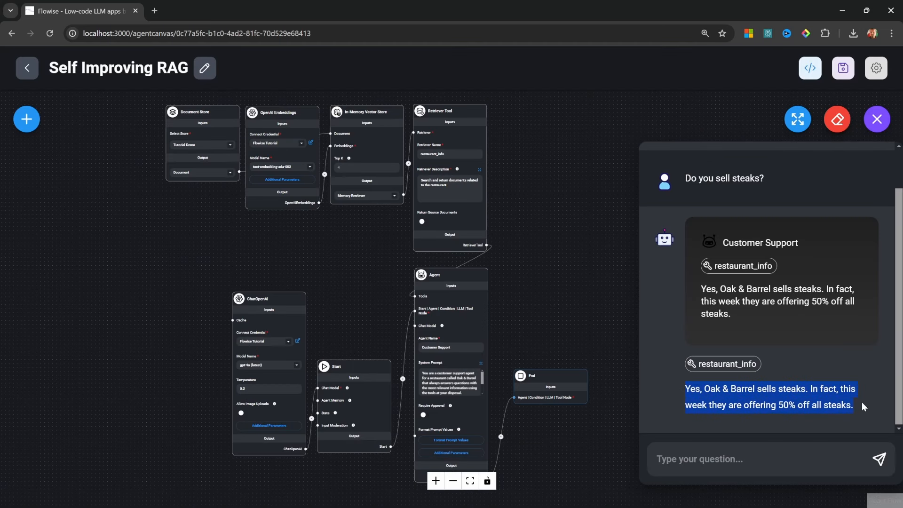
click(837, 119)
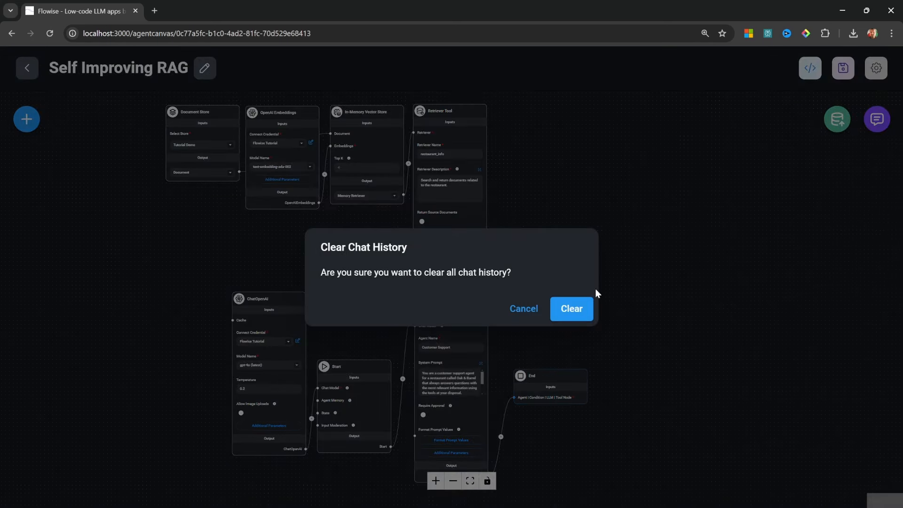
click(576, 303)
Step: Move the End node farther away from the Customer Support agent to make room between them
scroll(576, 300, up, 4)
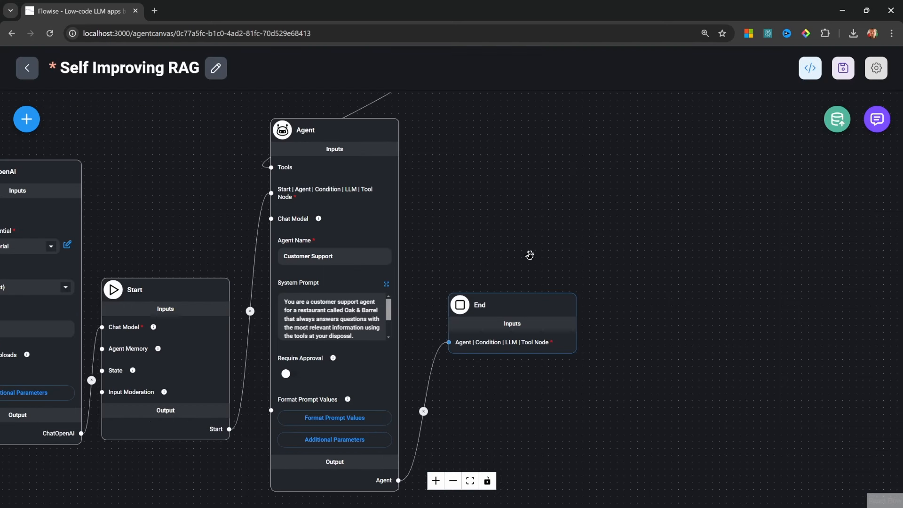
click(495, 318)
drag(495, 318, 638, 317)
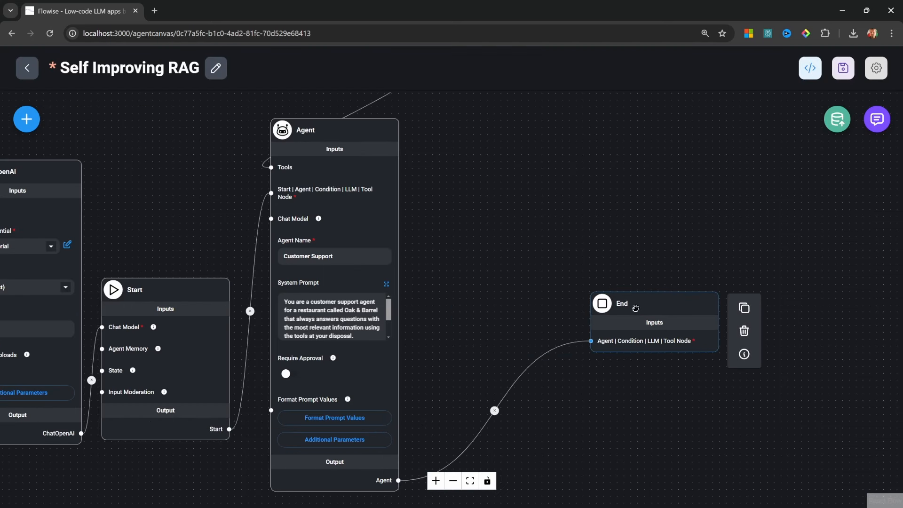
drag(513, 297, 453, 294)
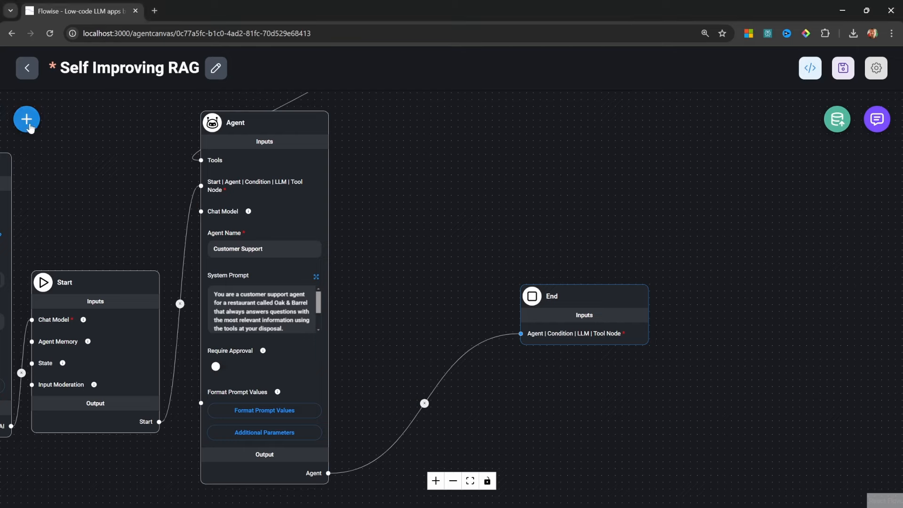
Step: Add a Condition Agent node between the Customer Support agent and the End node
click(28, 124)
scroll(135, 377, down, 10)
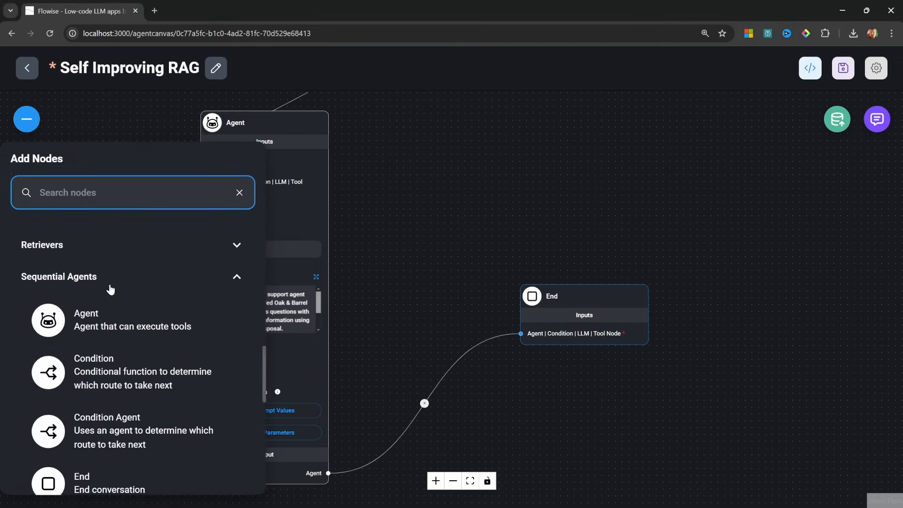
scroll(105, 295, down, 1)
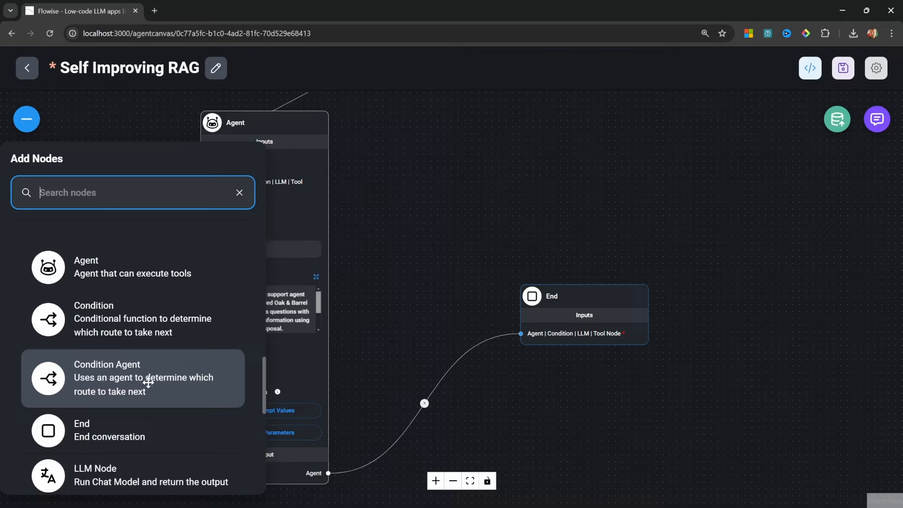
drag(61, 379, 432, 264)
click(499, 309)
drag(602, 300, 627, 300)
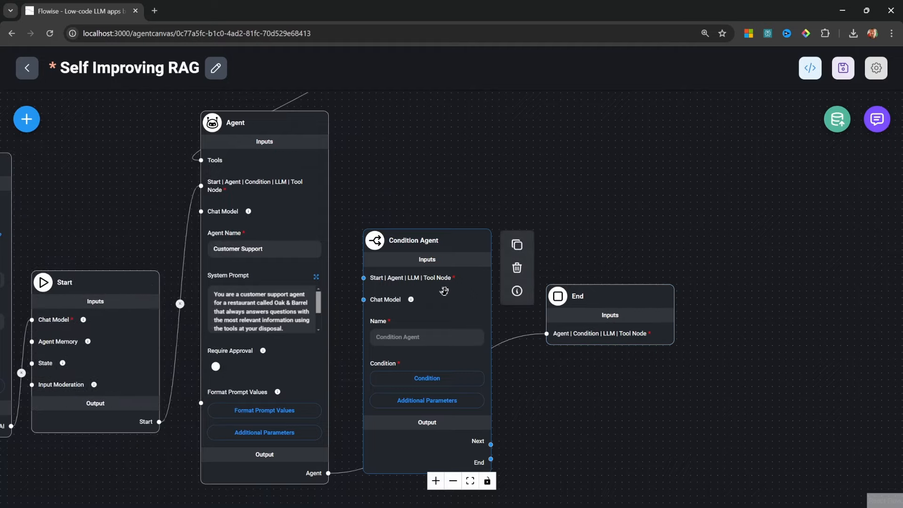
drag(444, 288, 439, 170)
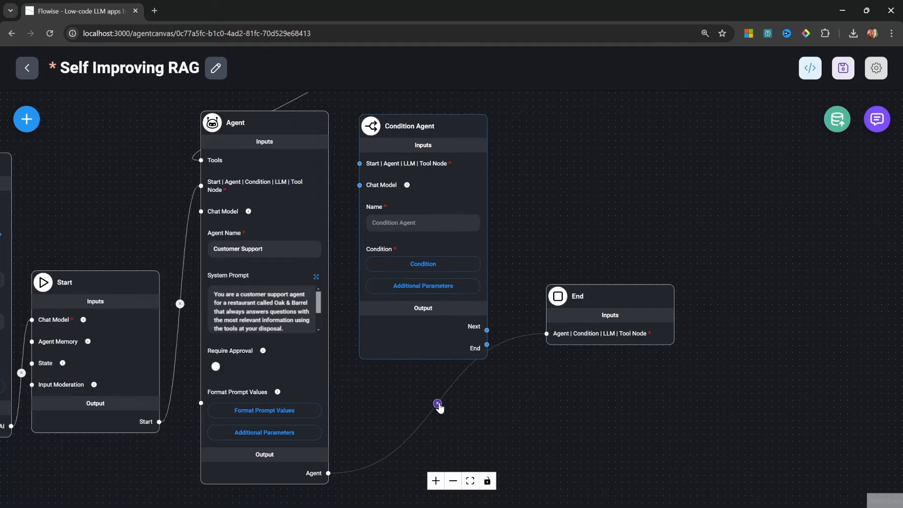
Step: Remove the link from the Customer Support agent to End and connect the agent's output to the Condition Agent's Start | Agent | LLM | Tool Node input
double_click(438, 404)
scroll(470, 389, down, 4)
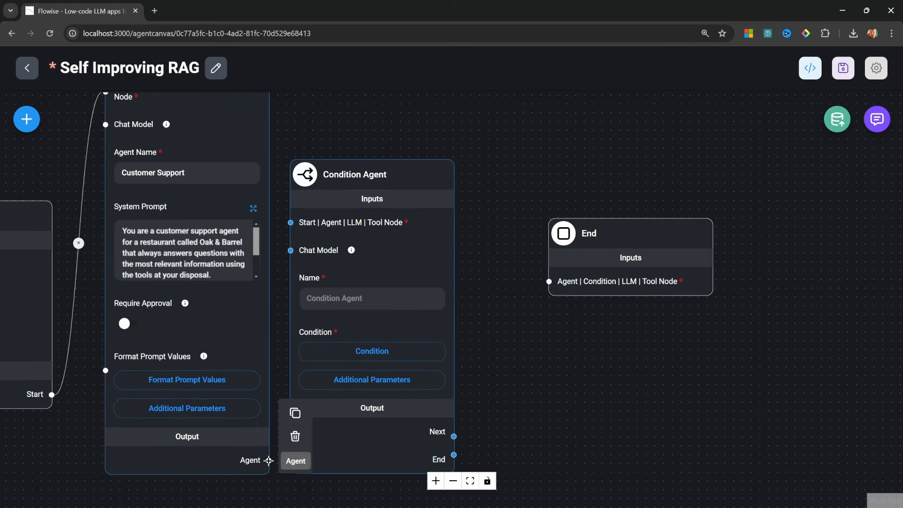
drag(269, 461, 291, 222)
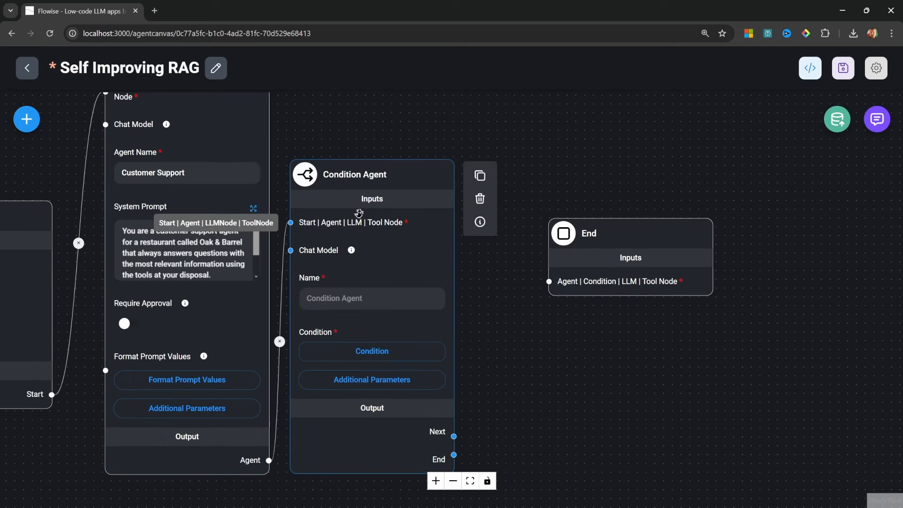
drag(359, 213, 382, 213)
Step: Name the Condition Agent "Check if docs relevant" and connect its End output to the End node
click(415, 294)
text(Check if docs relevant)
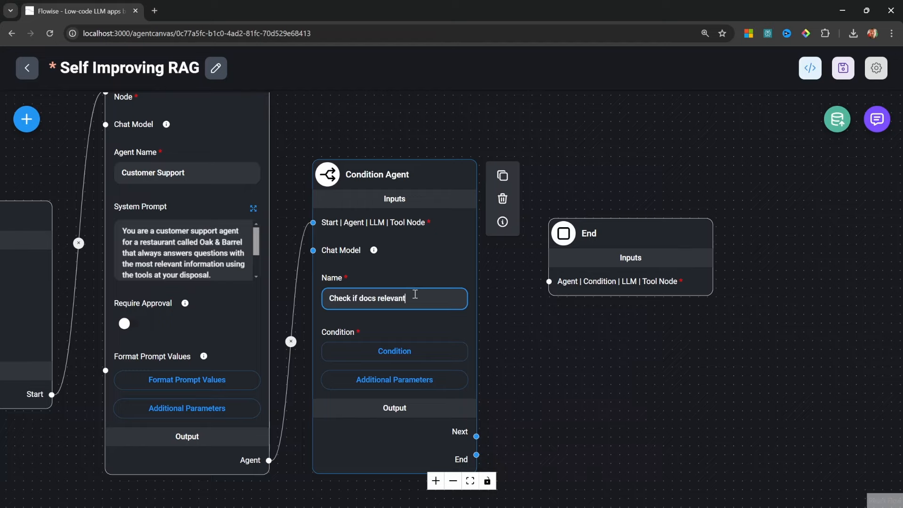
key(Tab)
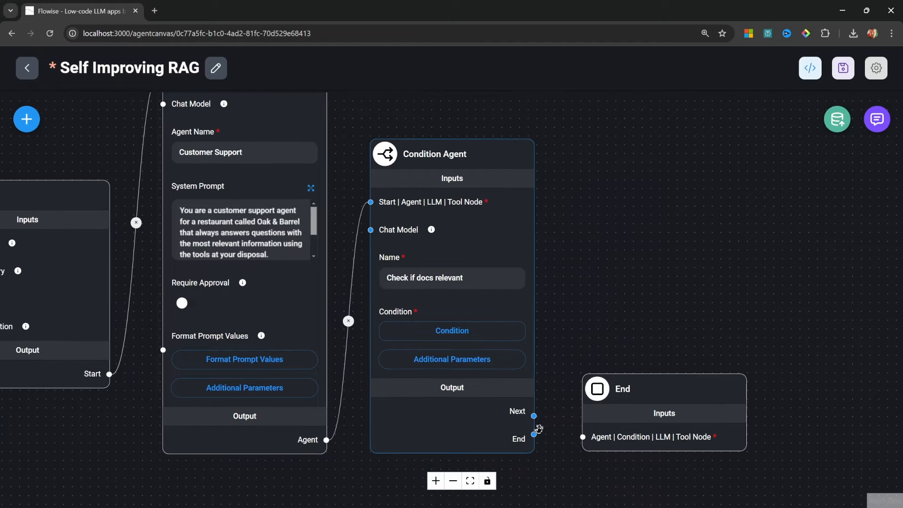
drag(534, 434, 583, 436)
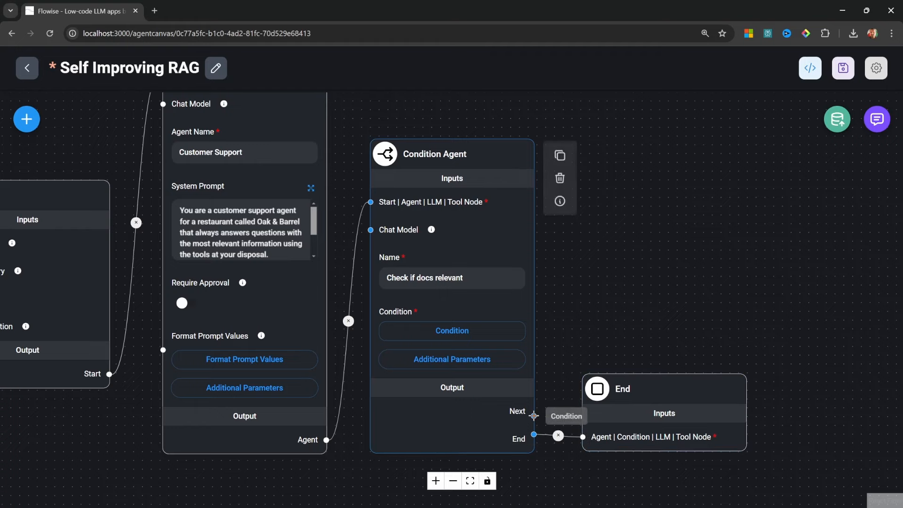
Step: Clear the default System Prompt and Human Prompt in the Condition Agent's additional parameters
scroll(602, 283, up, 1)
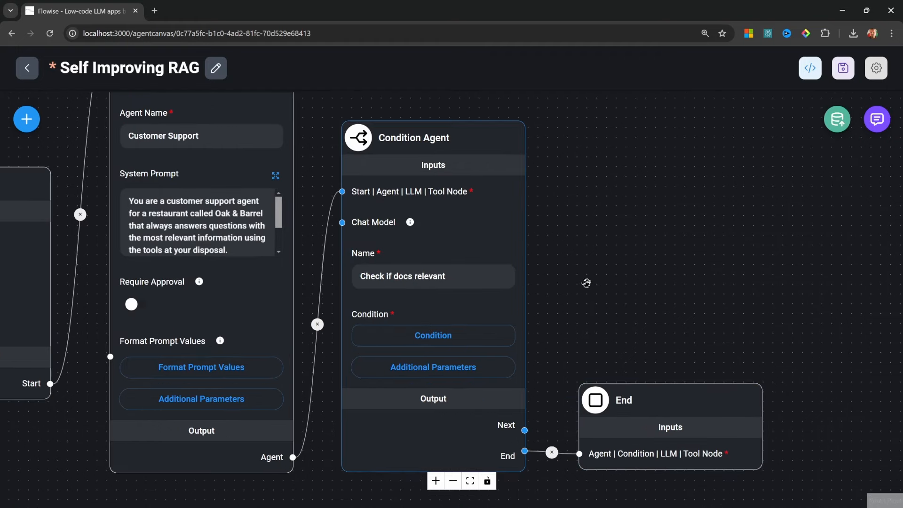
click(440, 369)
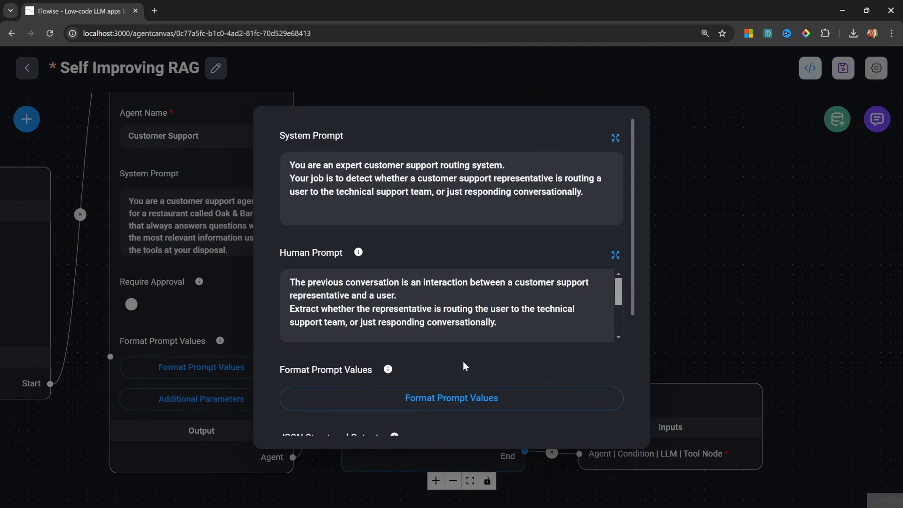
click(502, 207)
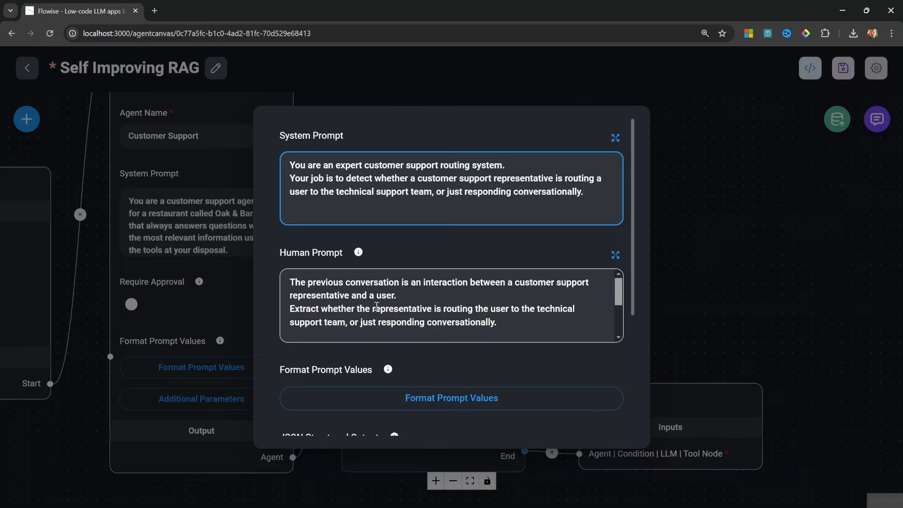
key(ctrl+a)
key(BackSpace)
click(501, 313)
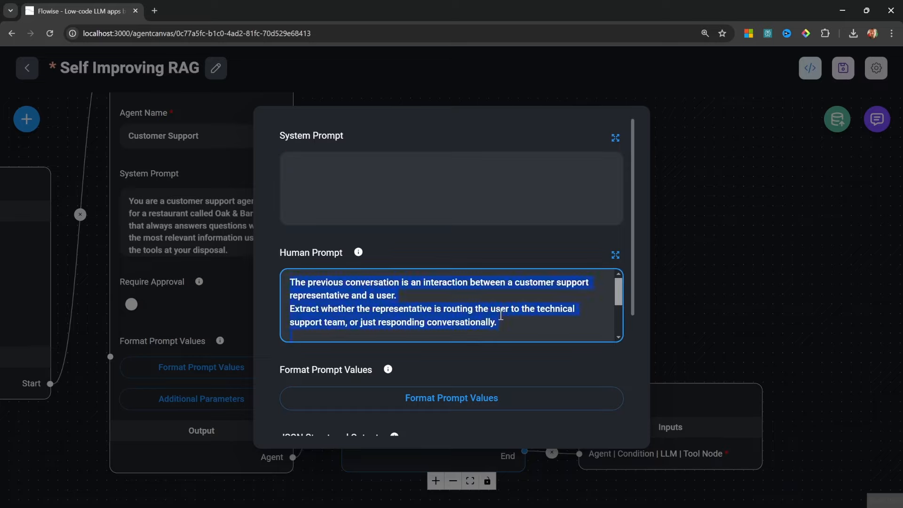
key(BackSpace)
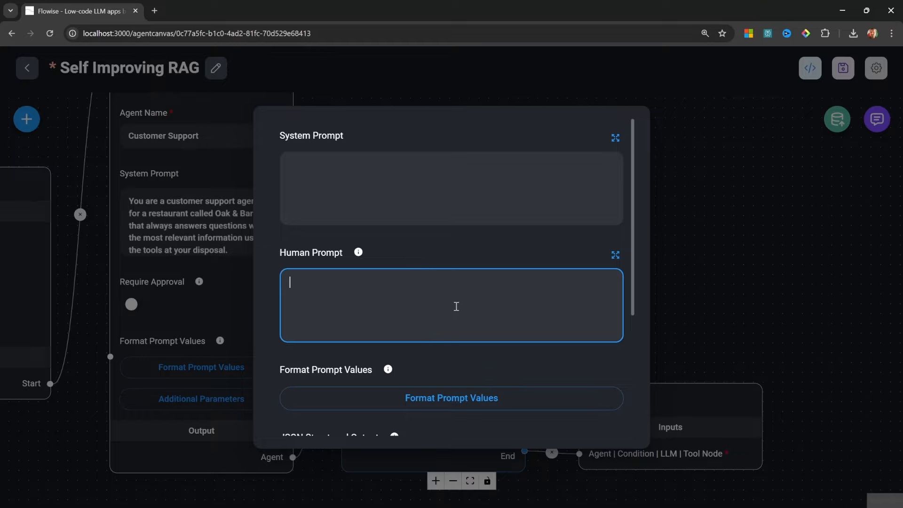
Step: Enter a System Prompt that grades the relevance of the retrieved document {context} to the user's {question}, outputting only "yes" or "no"
click(445, 186)
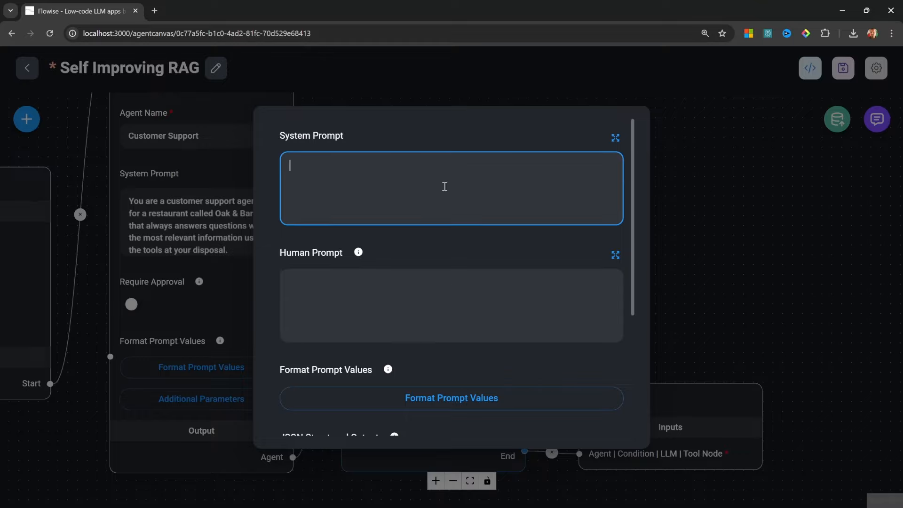
click(615, 137)
text(You are a grader assessing relevance of a retrieved document to a user question.  Here is the retrieved document: {context}  Here is the user question: {question}  If the document contains keyword(s) or semantic meaning related to the user question, grade it as relevant.  Give a binary score 'yes' or 'no' score to indicate whether the document is relevant to the question.  Remember, always use the extract tool to output only "yes" or "no")
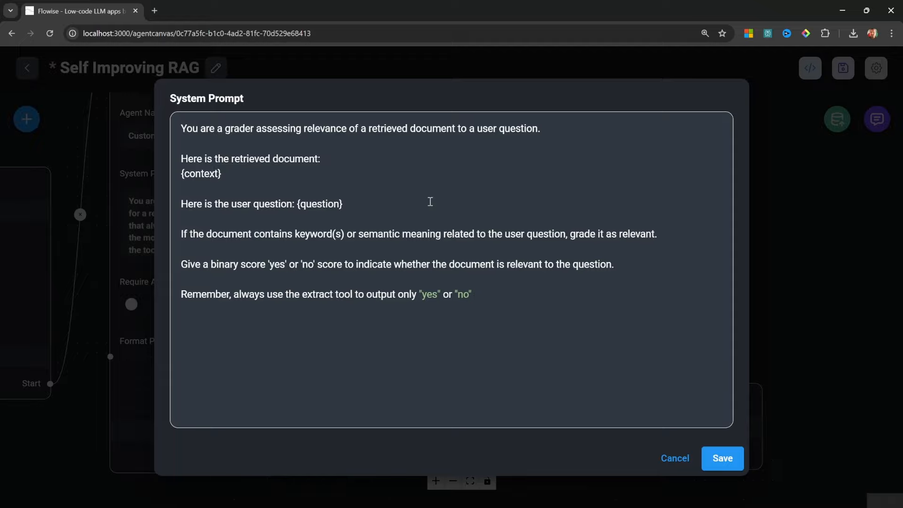
drag(222, 174, 180, 174)
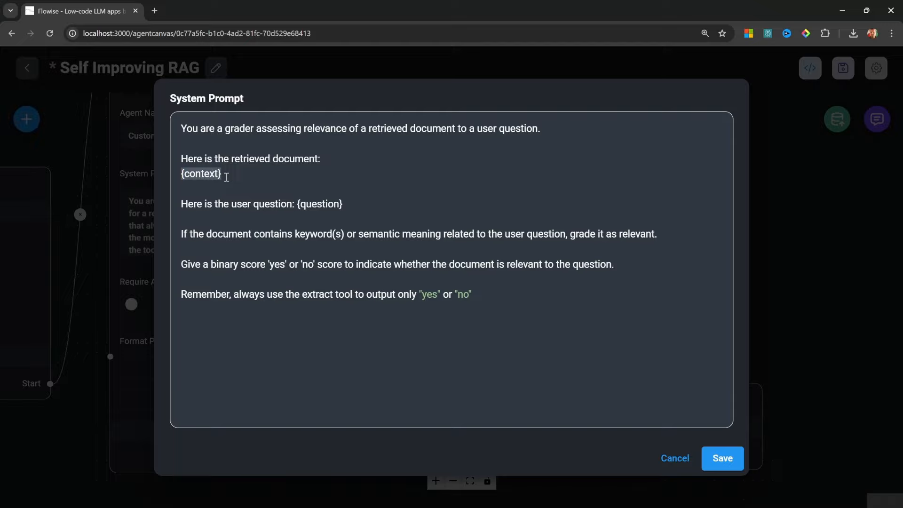
drag(228, 177, 181, 177)
click(231, 179)
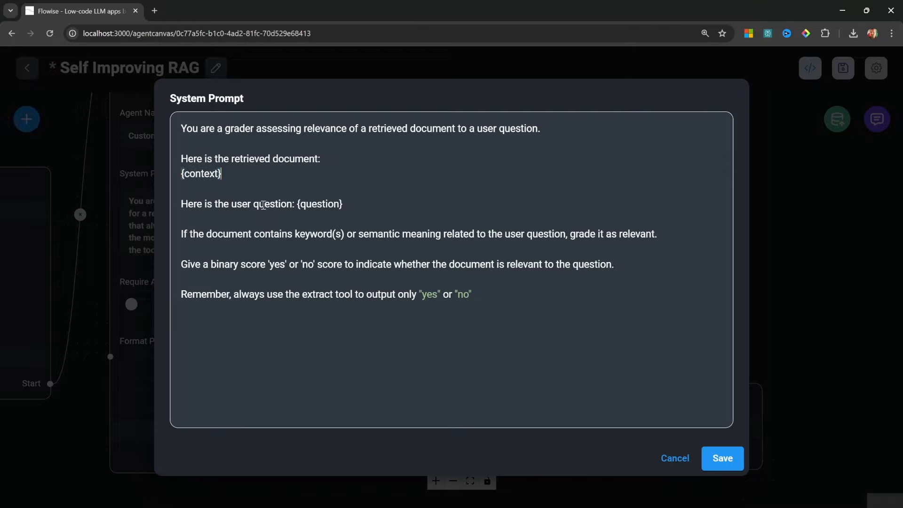
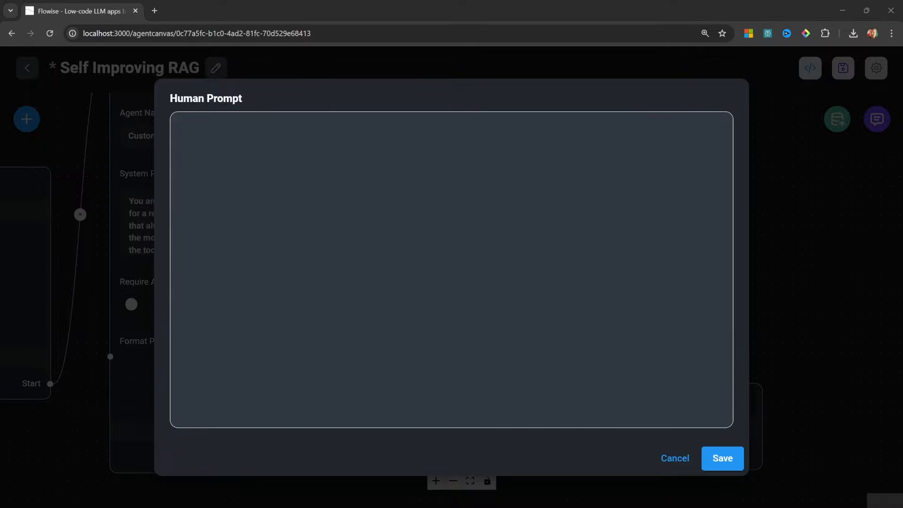
Step: Enter and save a Human Prompt that grades the document's relevance to the user question, using the extract tool to output only "yes" or "no"
click(408, 245)
text(The previous conversation is an interaction between a bot and a user. Extract whether the if the document contains keyword(s) or semantic meaning related to the user question, grade it as relevant.  Give a binary score 'yes' or 'no' score to indicate whether the document is relevant to the question.  If document is relavant to question, respond only with the word "yes". Otherwise, respond only with the word "no".  Remember, always use the extract tool to output only "yes" or "no")
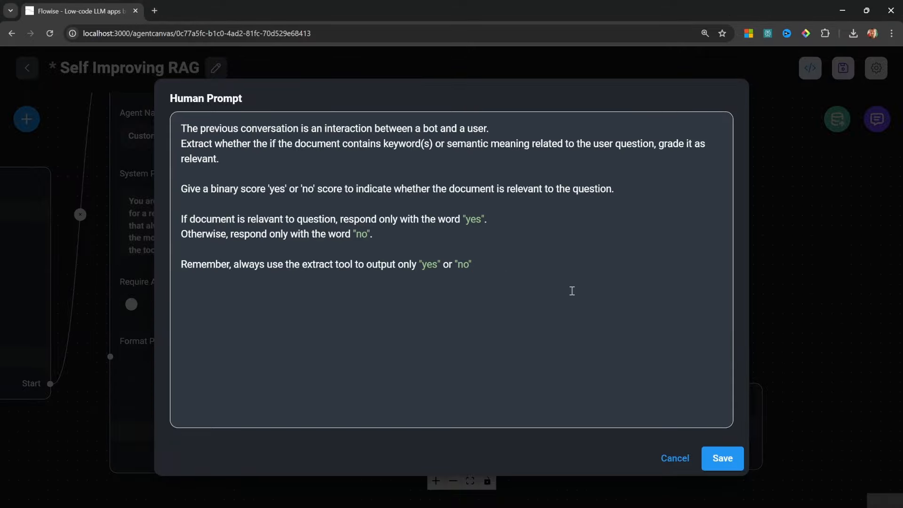
click(722, 458)
Step: Set the Condition Agent's context prompt value to the seqAgent_0 output variable
scroll(442, 267, down, 3)
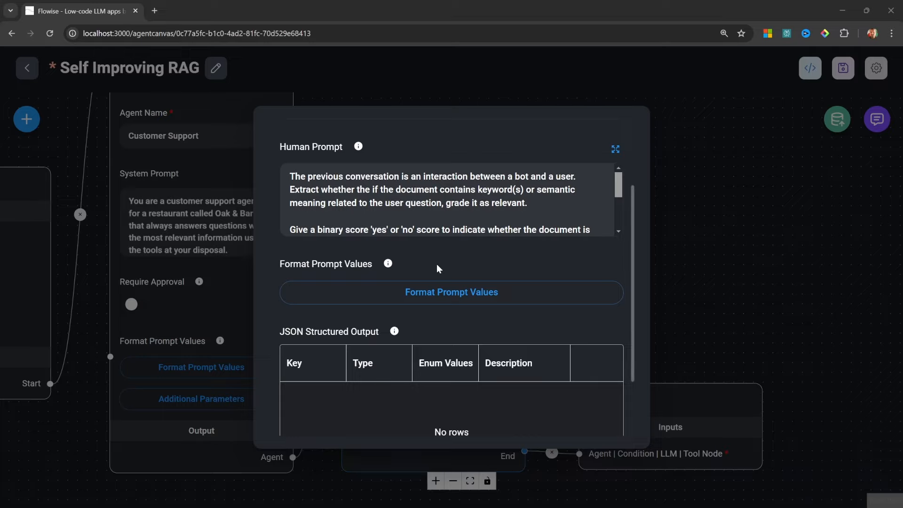
click(453, 299)
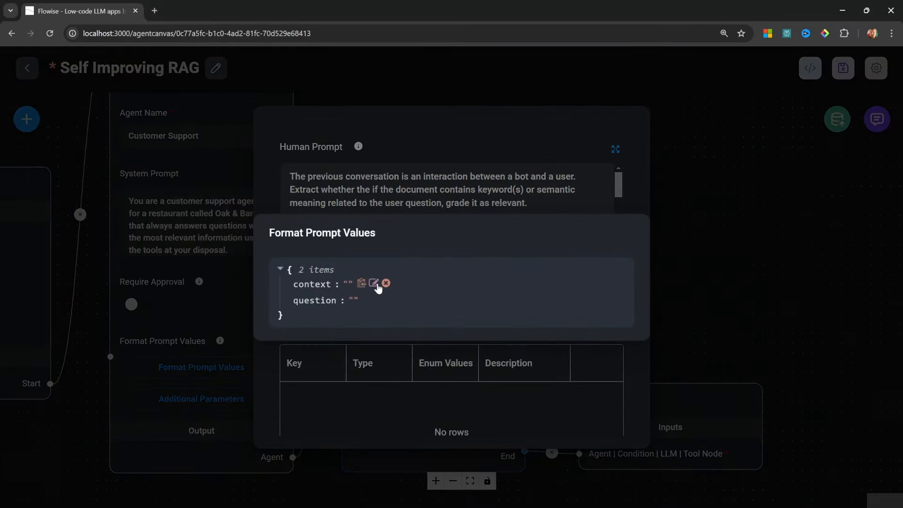
mouse_move(324, 287)
click(374, 283)
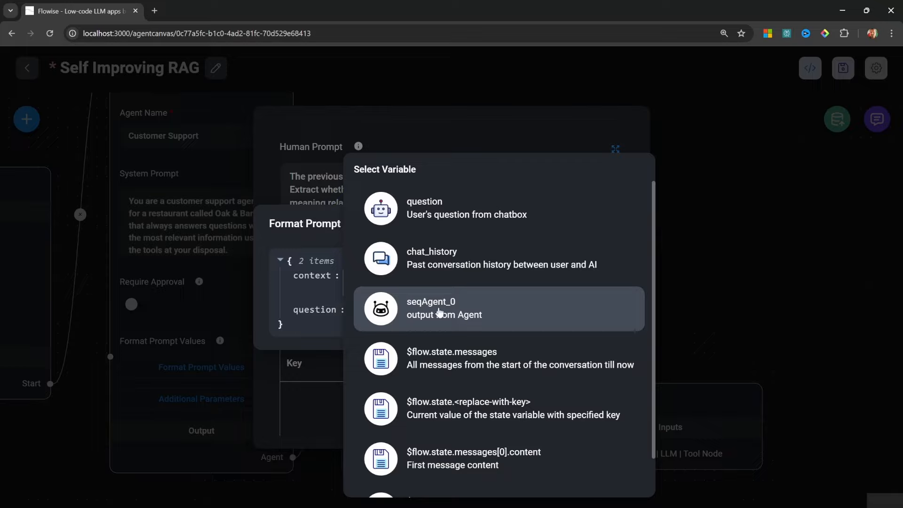
click(439, 312)
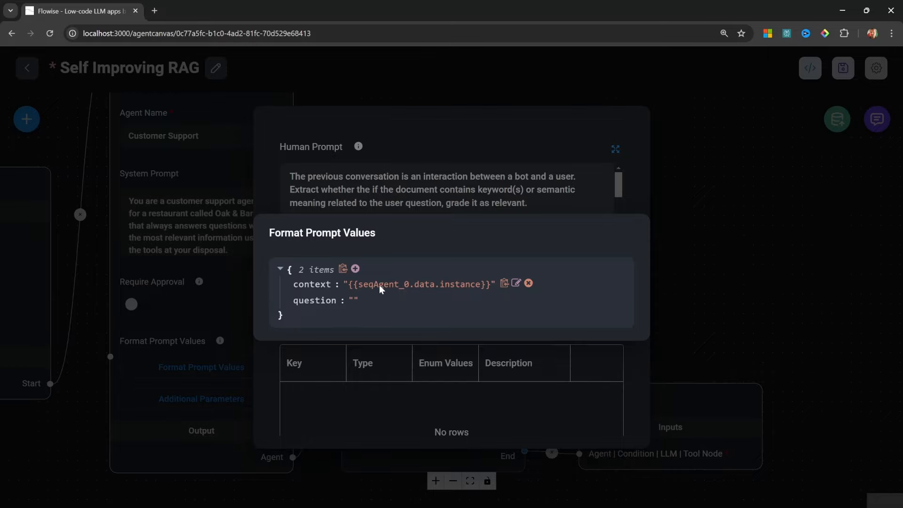
click(345, 380)
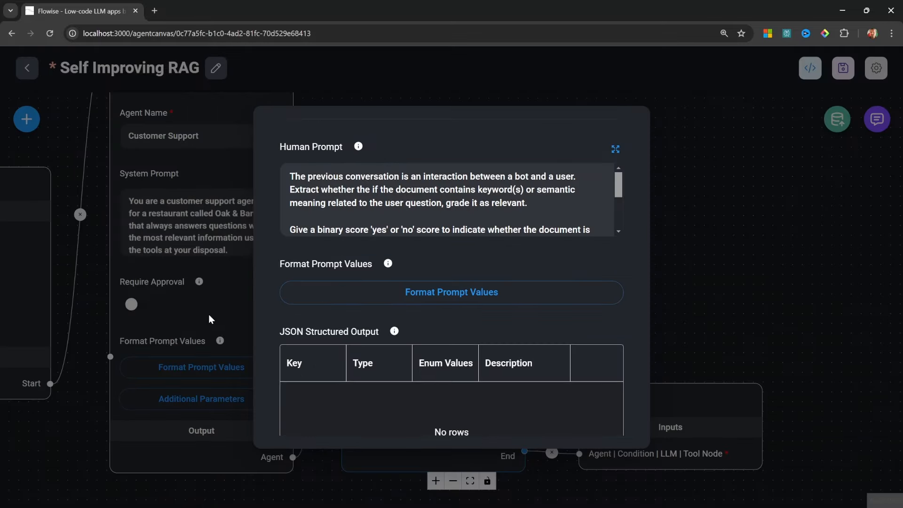
Step: Check the Customer Support agent's node ID in its node information
click(718, 219)
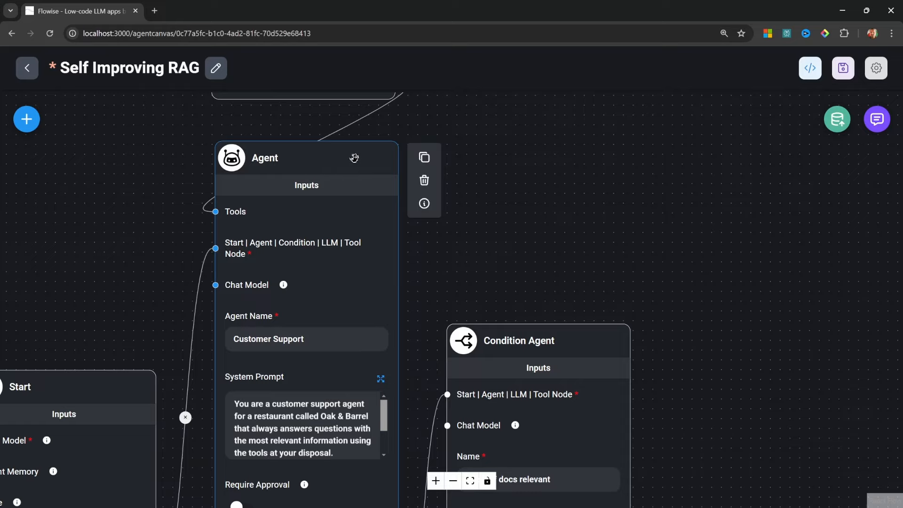
click(424, 205)
drag(223, 109, 273, 115)
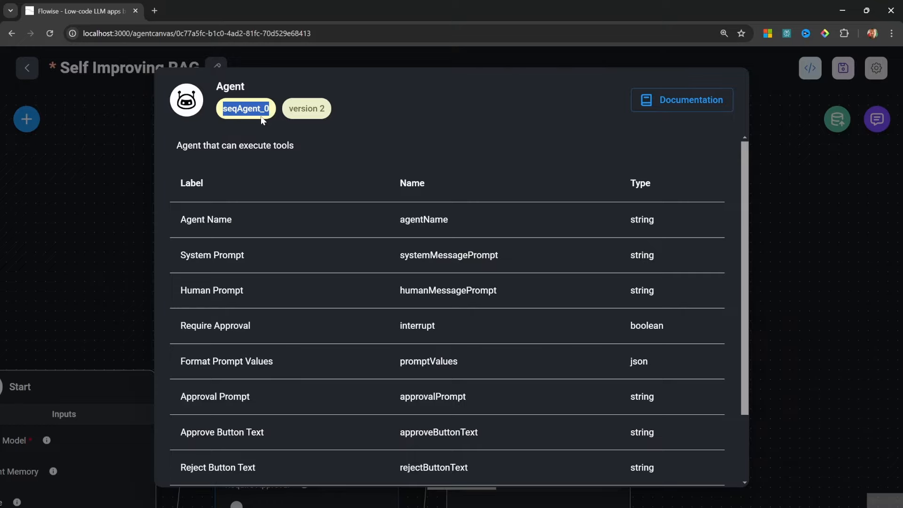
click(795, 211)
Step: Set the Condition Agent's question prompt value to the question variable holding the user's question from the chatbox
drag(664, 479, 519, 262)
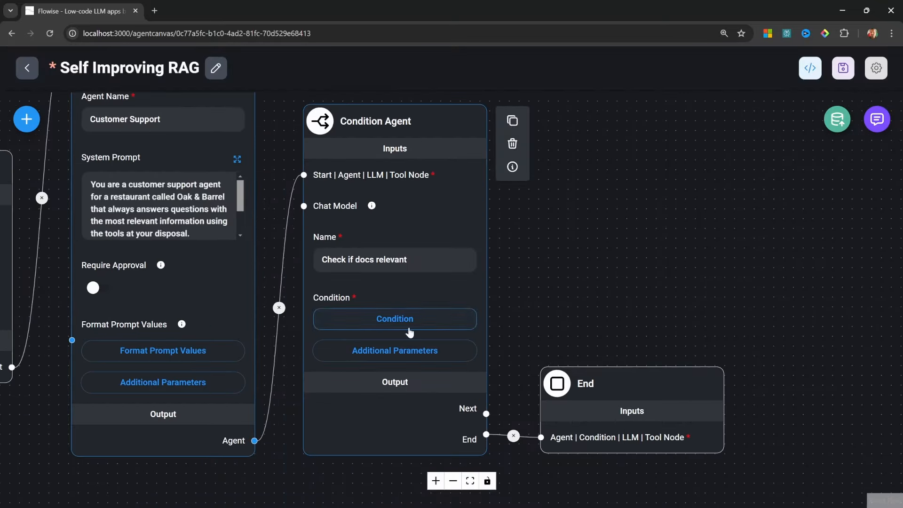
click(402, 351)
scroll(459, 314, down, 2)
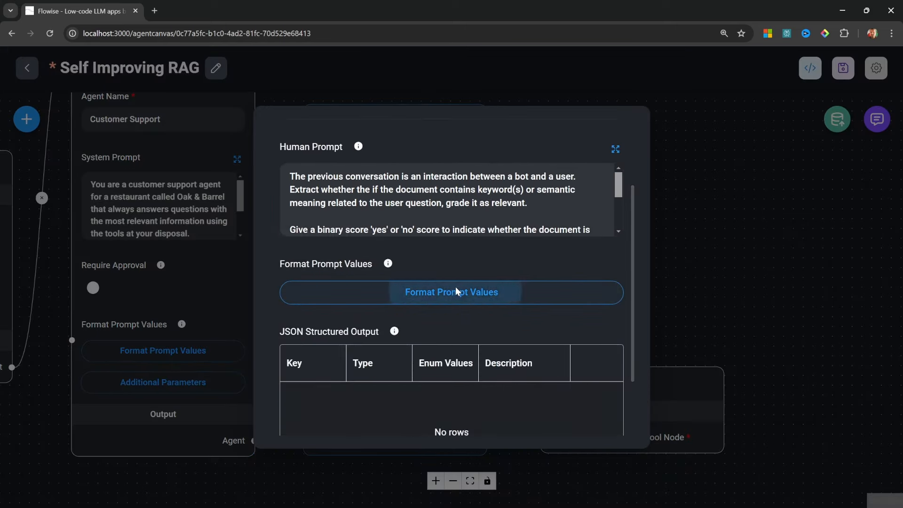
click(456, 292)
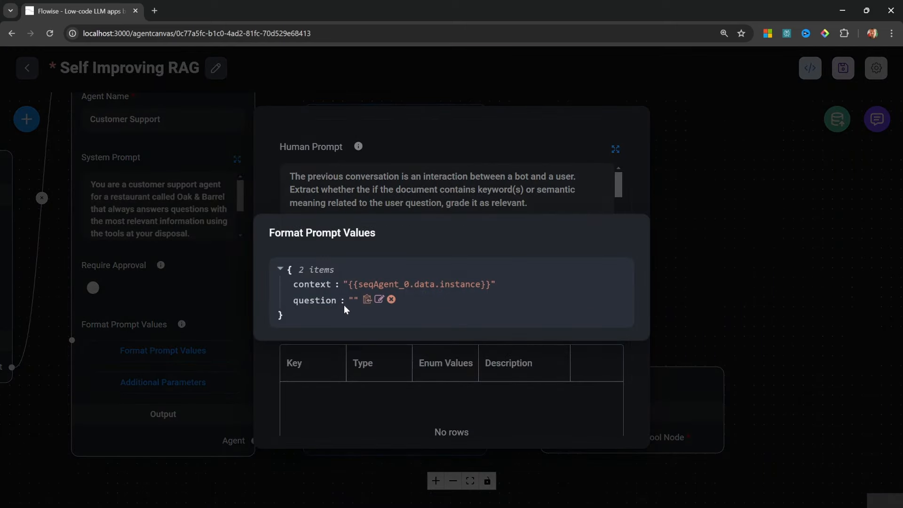
click(378, 301)
click(390, 300)
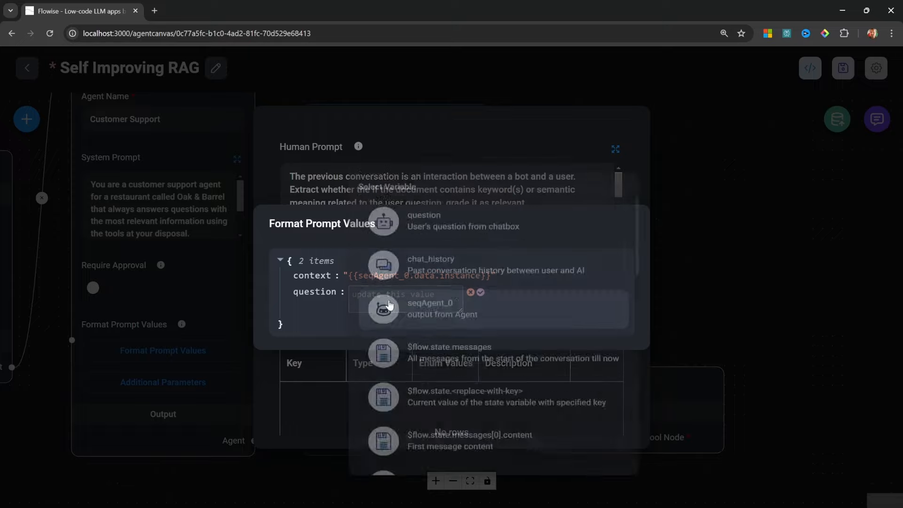
click(454, 214)
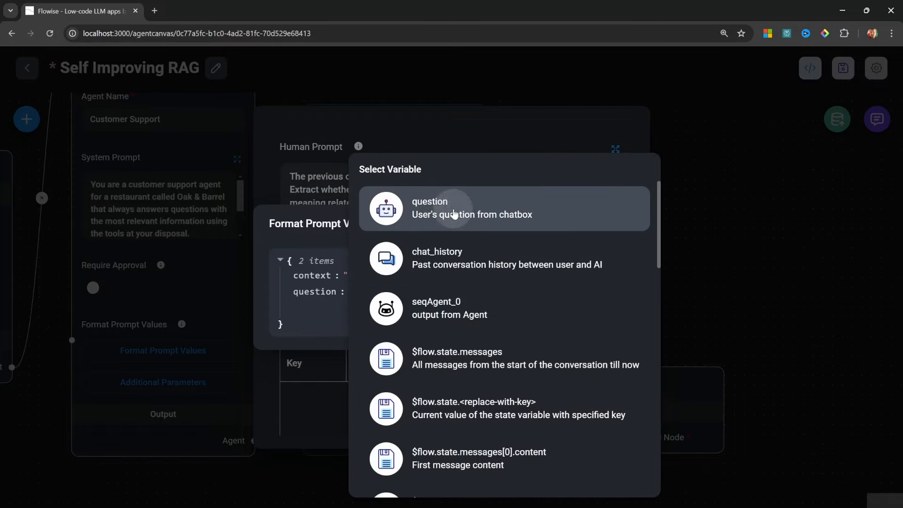
click(506, 371)
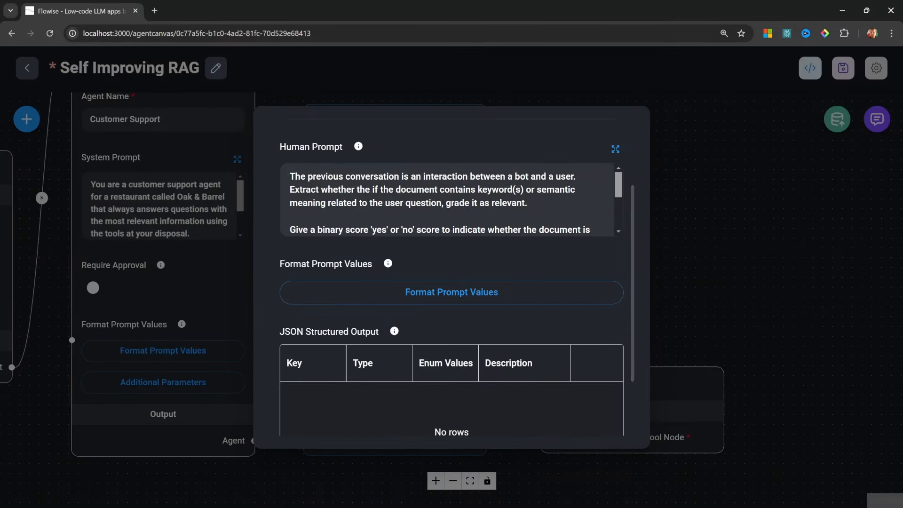
Step: Add a JSON Structured Output item with key score, type Enum, enum values yes,no and description "grading score"
scroll(379, 300, down, 2)
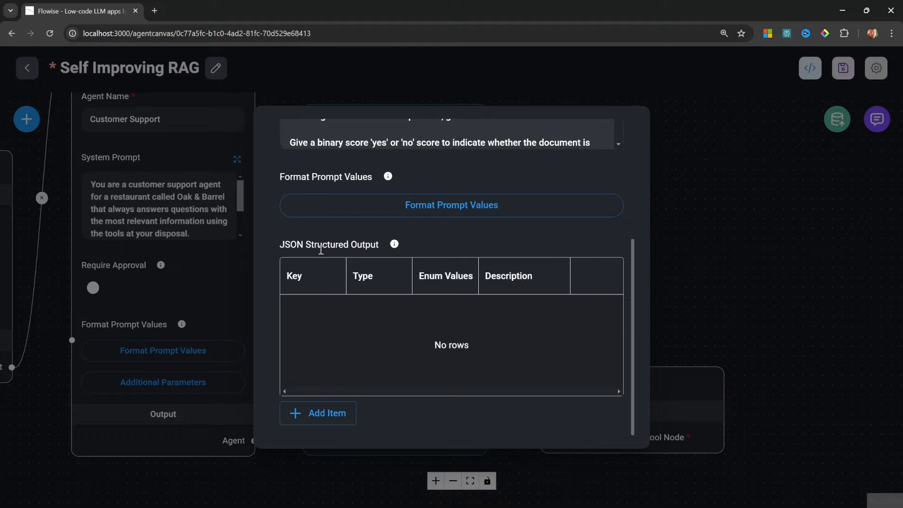
click(343, 414)
click(313, 315)
text(score)
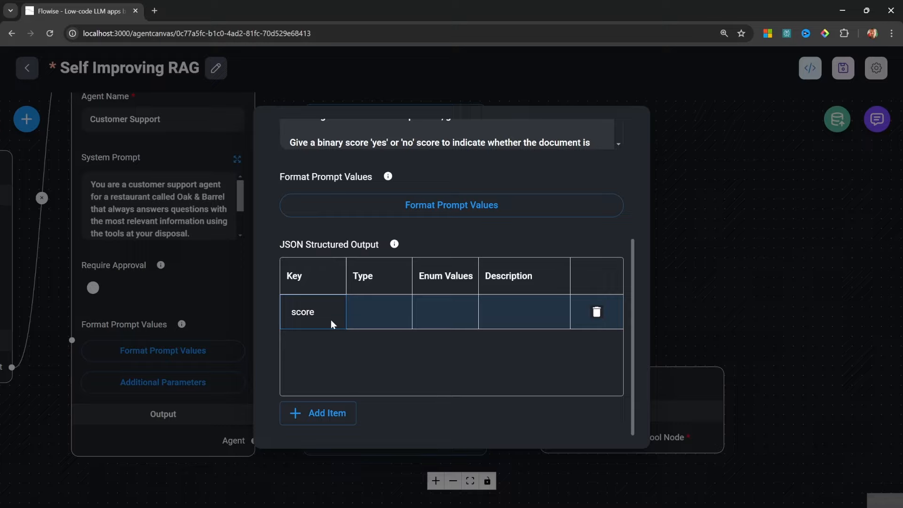
click(362, 317)
click(366, 425)
click(435, 307)
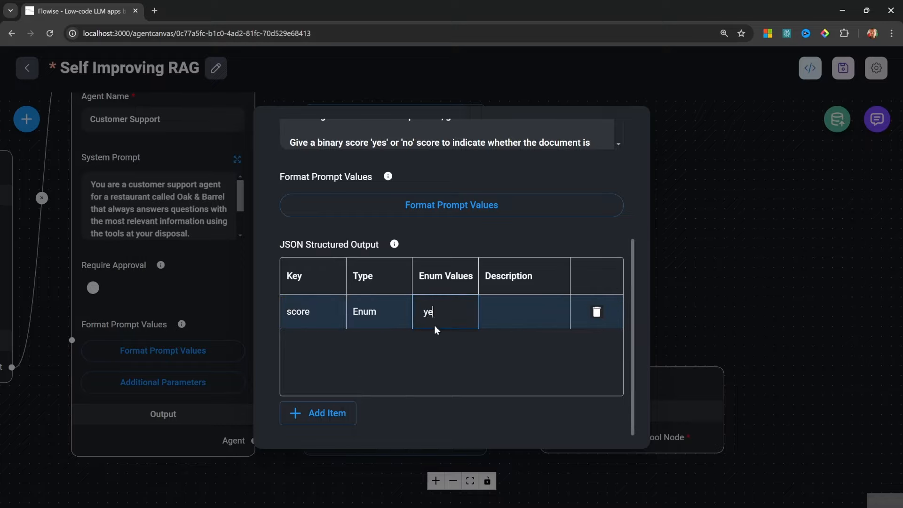
click(520, 318)
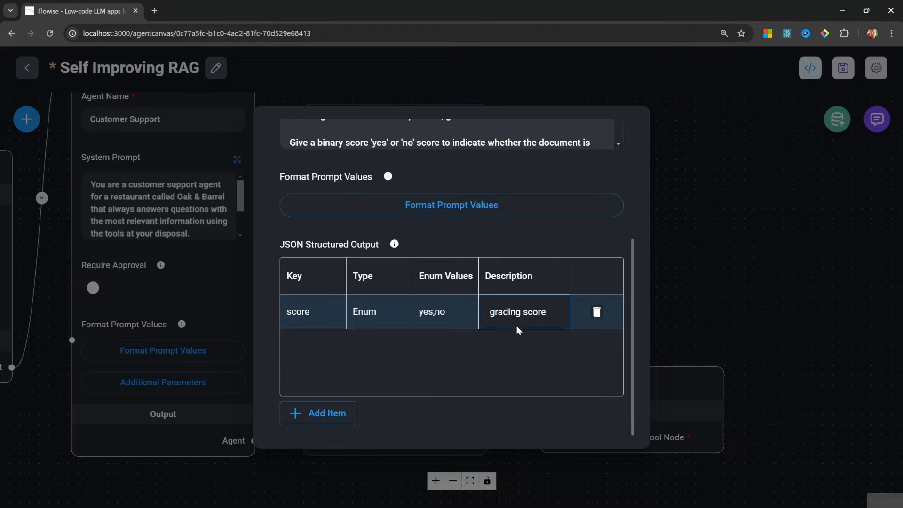
click(518, 354)
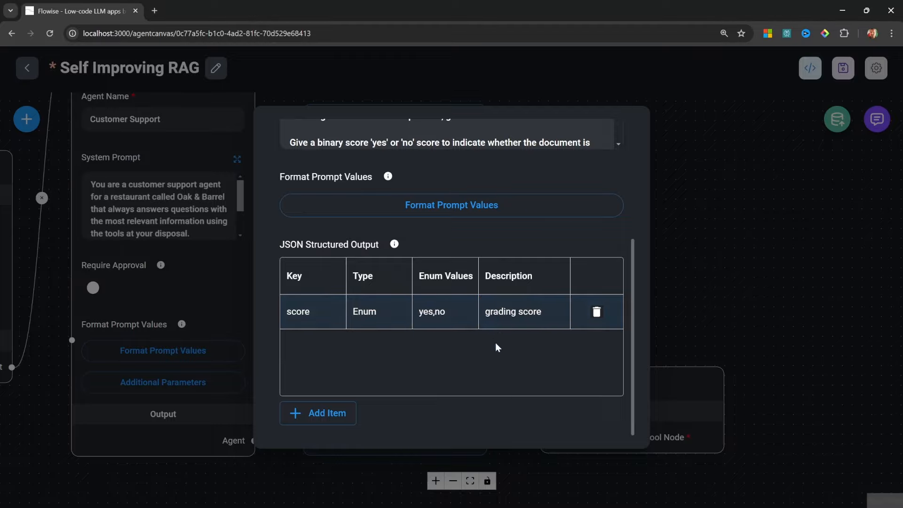
Step: Review the Condition Agent's System Prompt, examining the {context} and {question} placeholders and the instruction to output only "yes" or "no"
scroll(496, 341, up, 5)
click(615, 139)
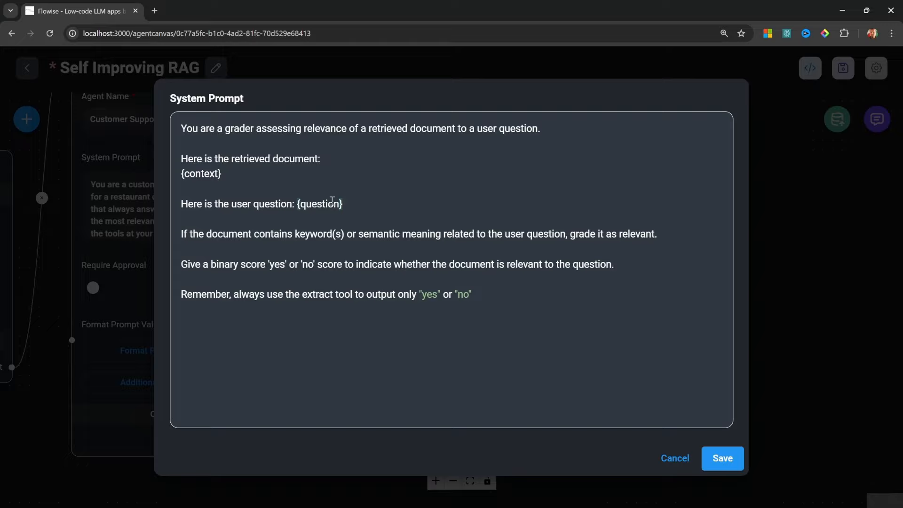
drag(244, 169, 166, 181)
click(367, 206)
drag(343, 203, 297, 203)
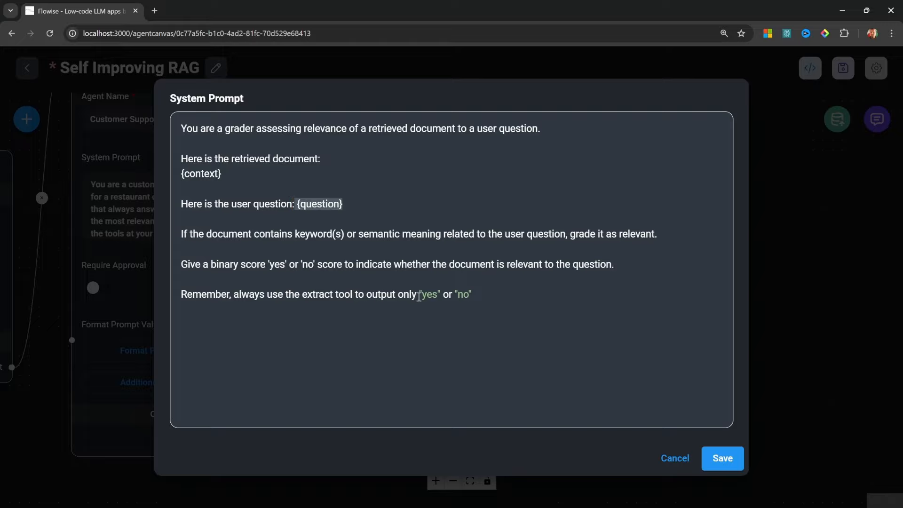
click(466, 306)
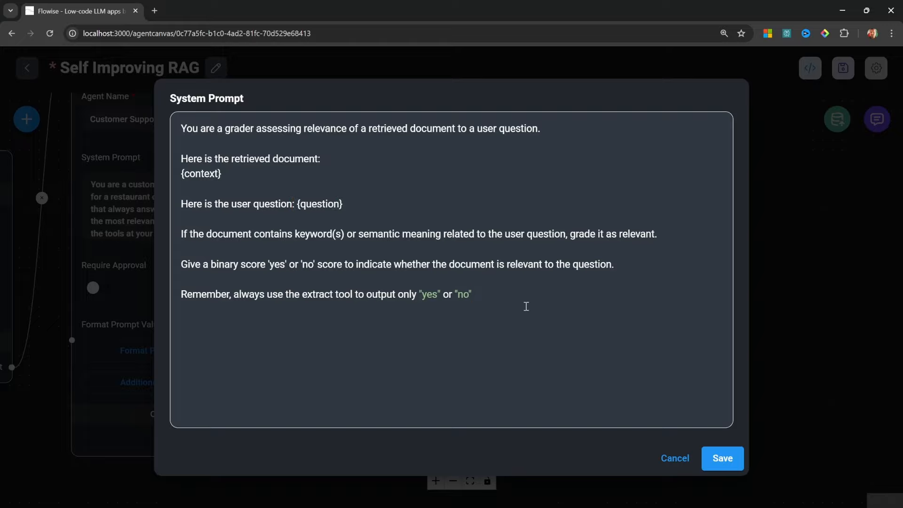
drag(419, 294, 473, 295)
click(486, 304)
drag(535, 298, 159, 296)
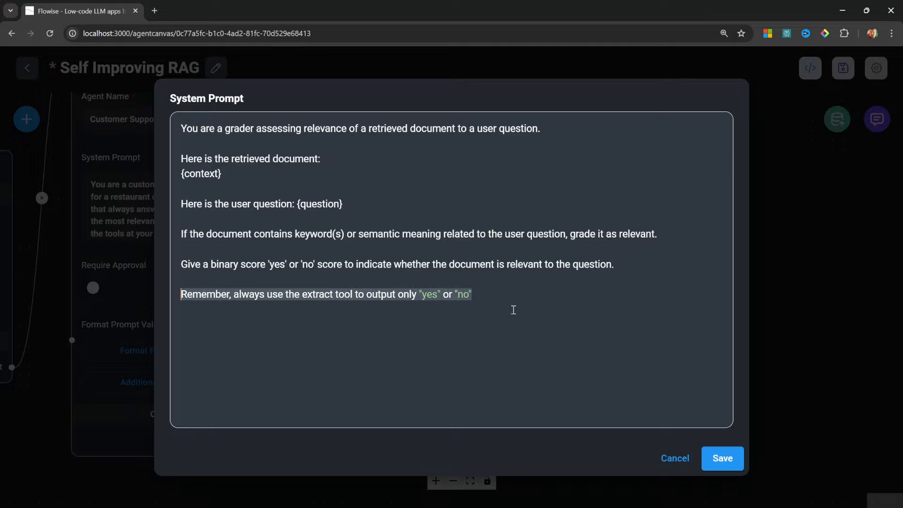
click(554, 301)
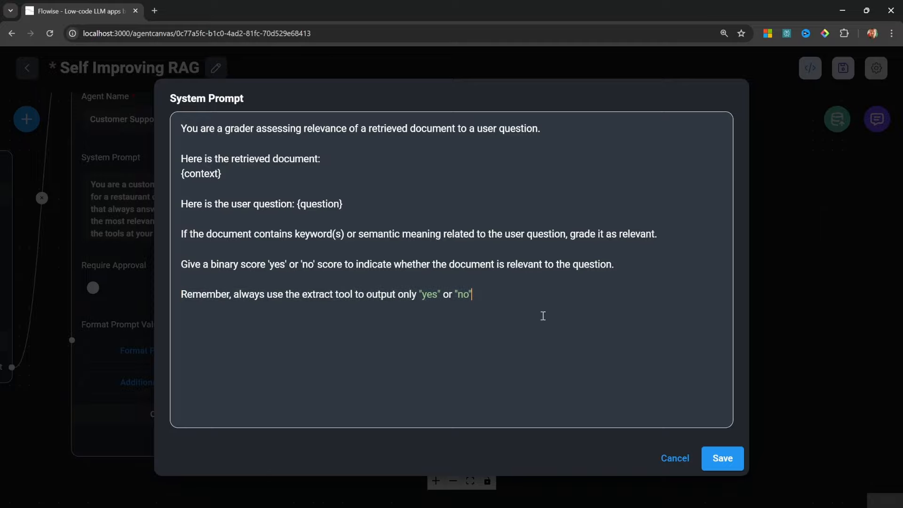
click(723, 458)
Step: Review the score item in the JSON Structured Output and close the Condition Agent's additional parameters
scroll(397, 317, down, 3)
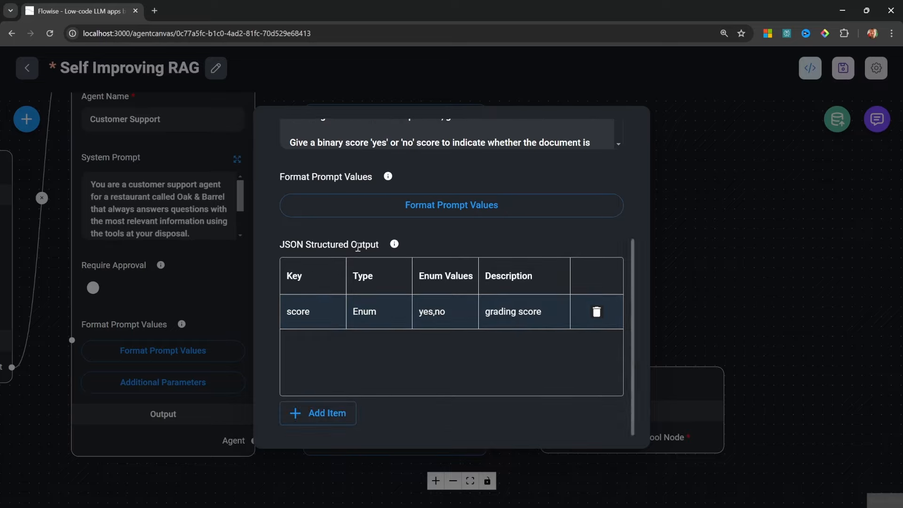
double_click(293, 312)
click(351, 363)
click(699, 305)
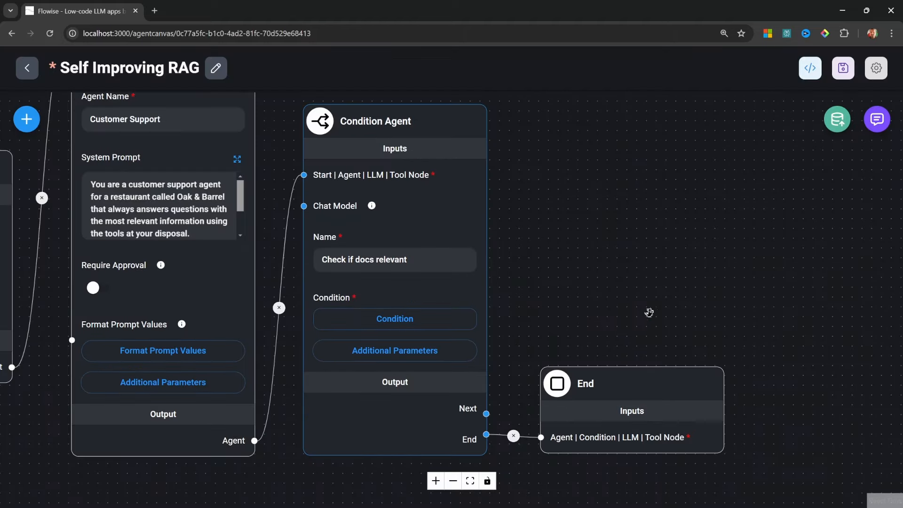
Step: Add two rows to the Condition Agent's condition table with the output names Generate and Rewrite
click(387, 319)
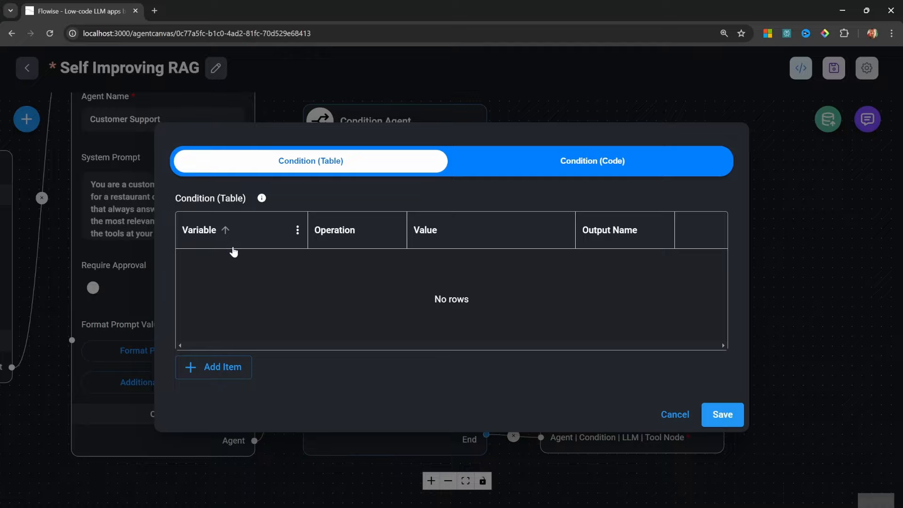
click(211, 368)
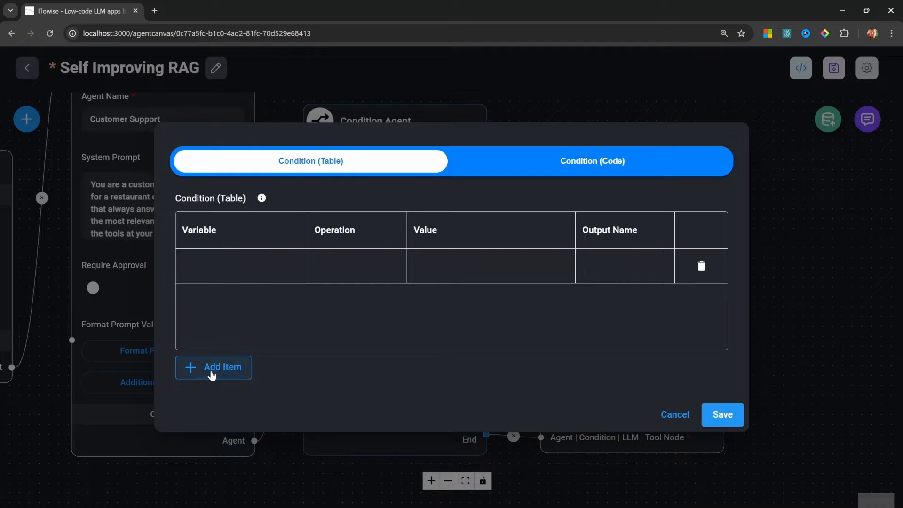
click(228, 368)
double_click(215, 260)
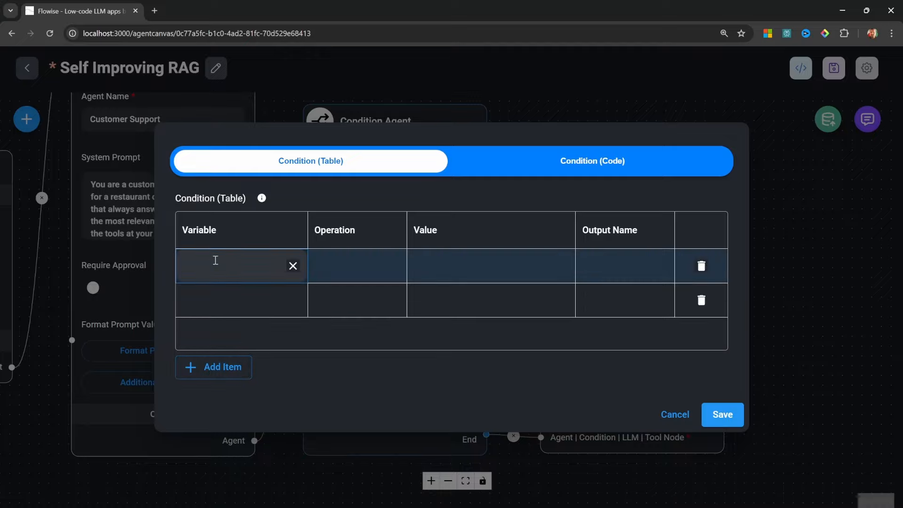
click(443, 331)
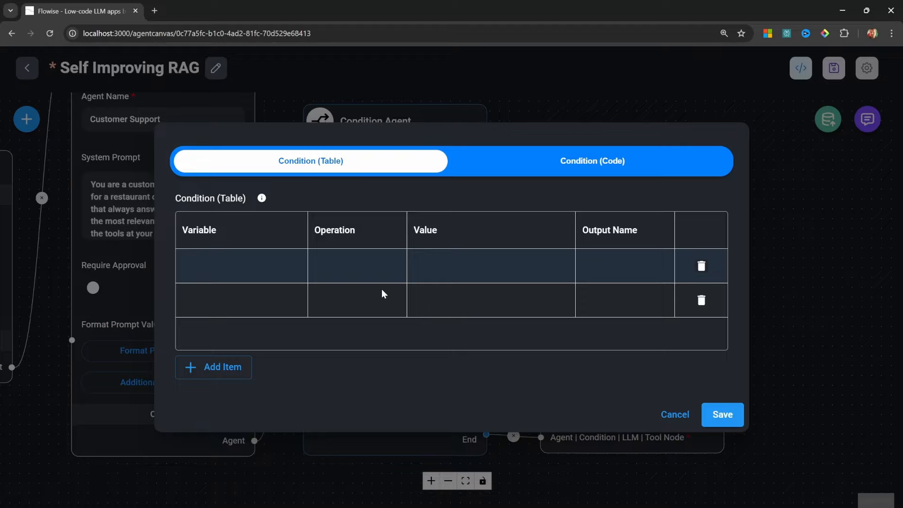
click(392, 270)
double_click(614, 267)
text(Generate)
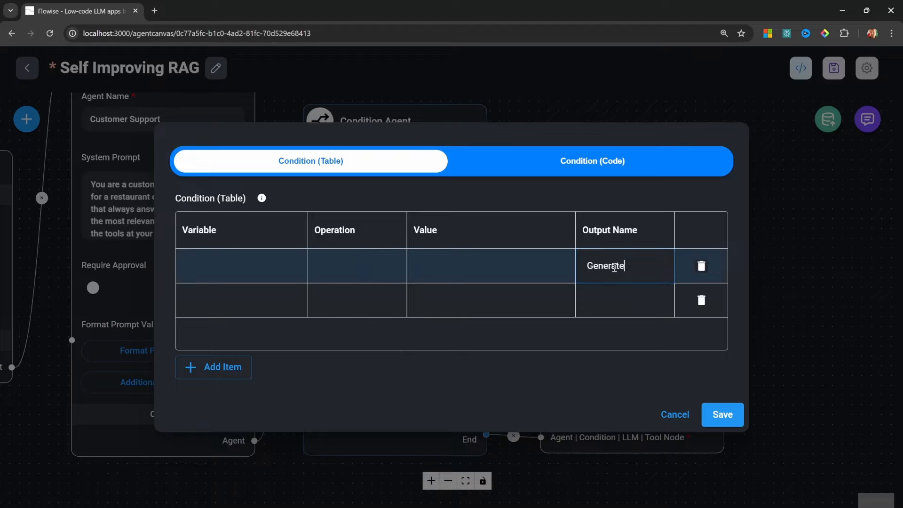
double_click(635, 307)
text(Rewrite)
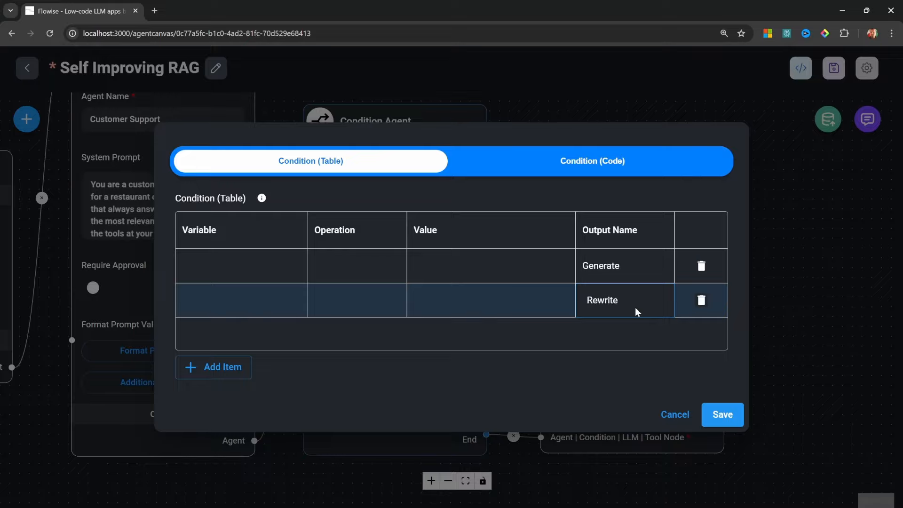
key(Return)
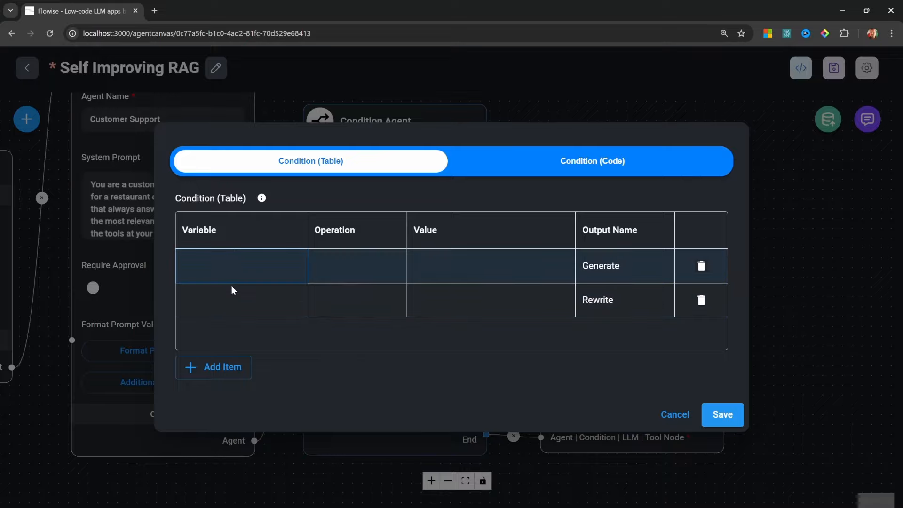
double_click(368, 283)
click(459, 282)
click(469, 264)
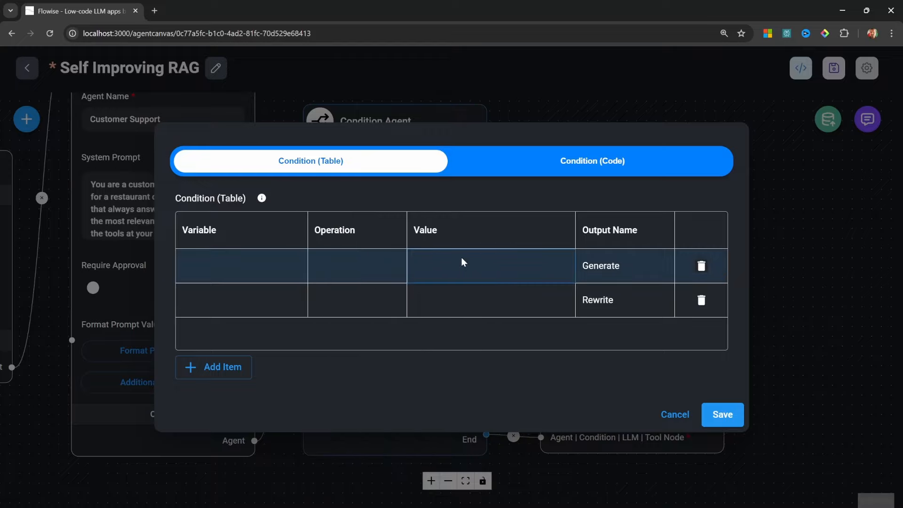
click(222, 275)
double_click(221, 272)
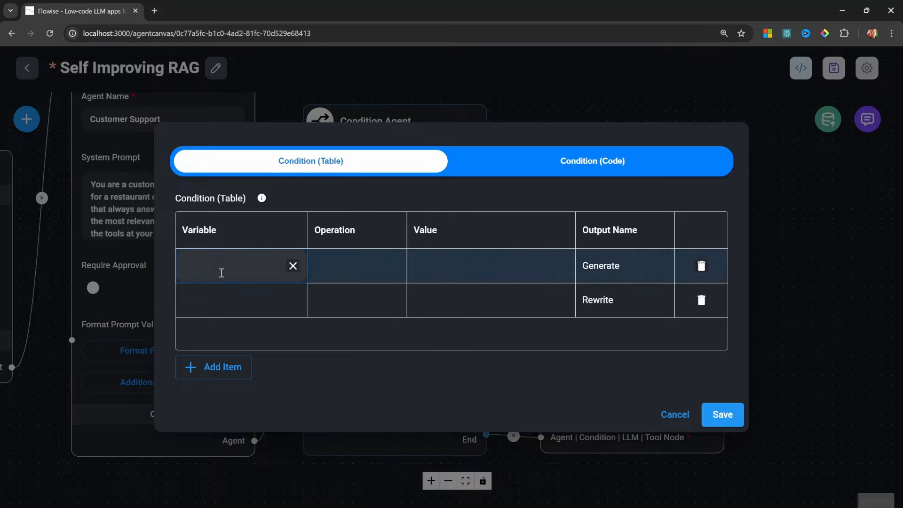
click(673, 416)
Step: Check the key name and enum values in the Condition Agent's JSON Structured Output and close its additional parameters
click(408, 355)
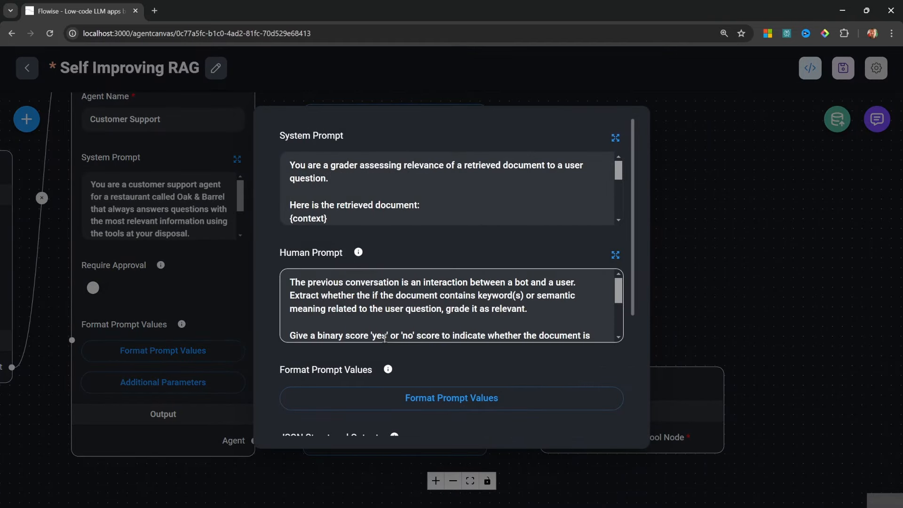
scroll(385, 336, down, 4)
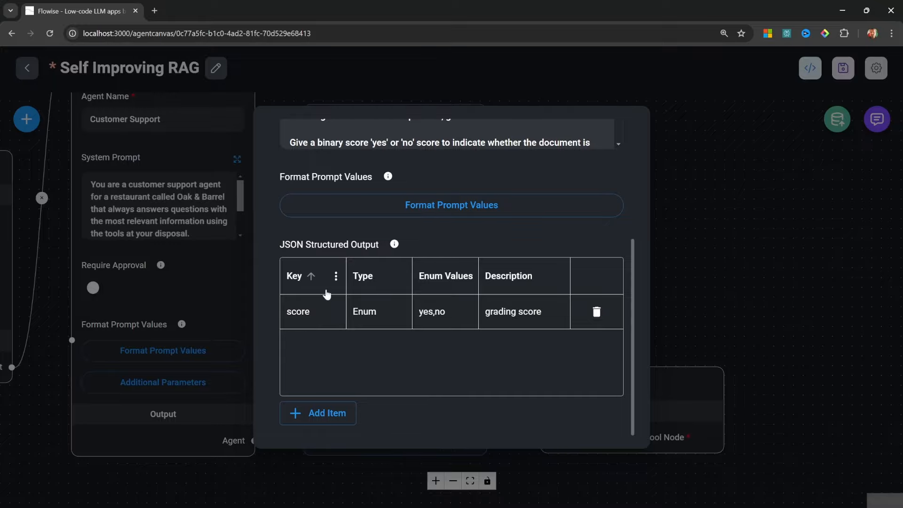
click(760, 276)
Step: Set the variable of the Generate row in the Condition Agent's condition table to $flow.output.score
click(395, 317)
double_click(206, 265)
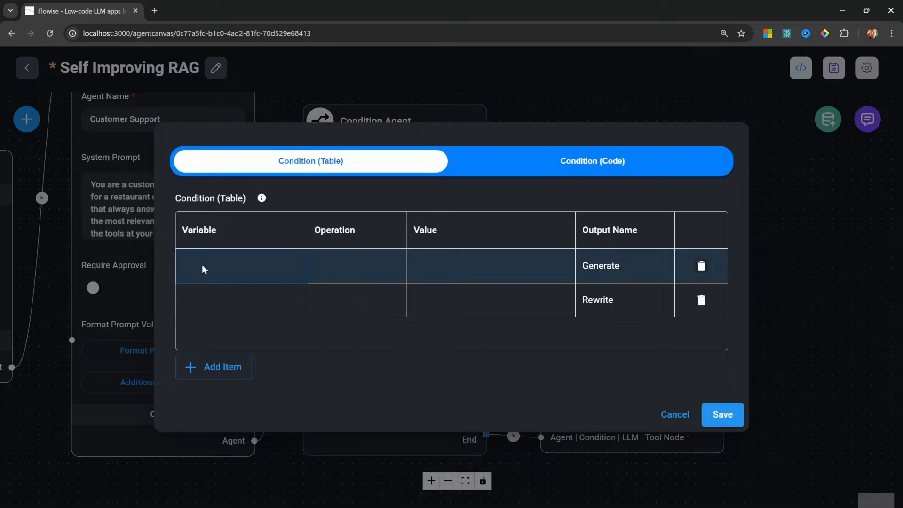
click(212, 269)
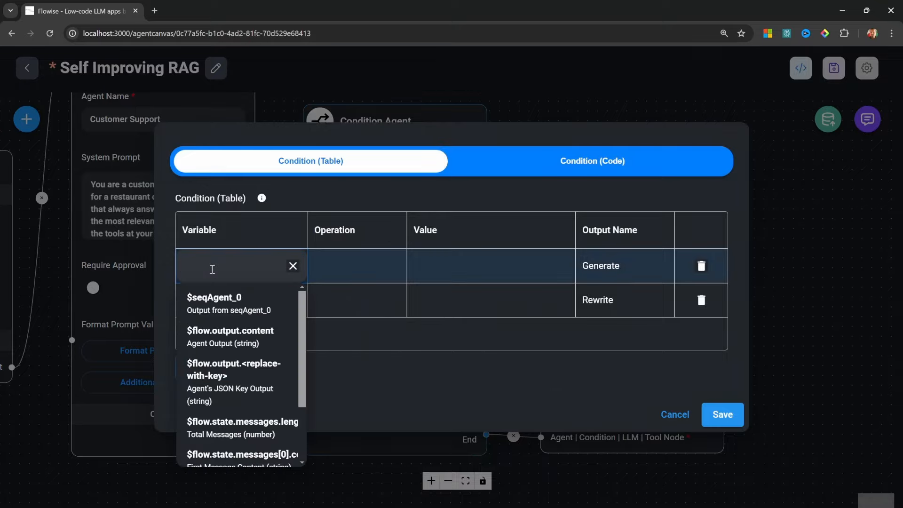
click(233, 376)
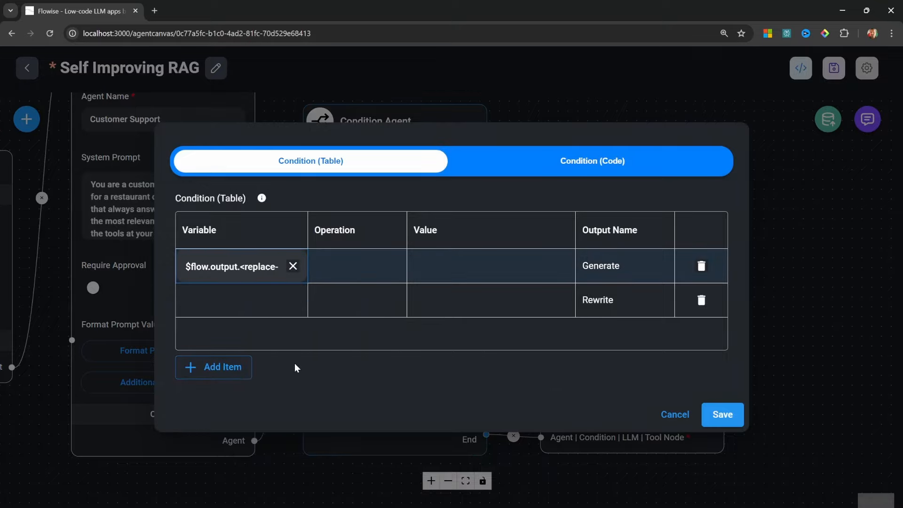
key(BackSpace)
key(BackSpace)
key(BackSpace)
key(BackSpace)
key(BackSpace)
key(BackSpace)
key(BackSpace)
key(BackSpace)
key(BackSpace)
key(BackSpace)
key(BackSpace)
key(BackSpace)
key(BackSpace)
key(BackSpace)
key(BackSpace)
key(BackSpace)
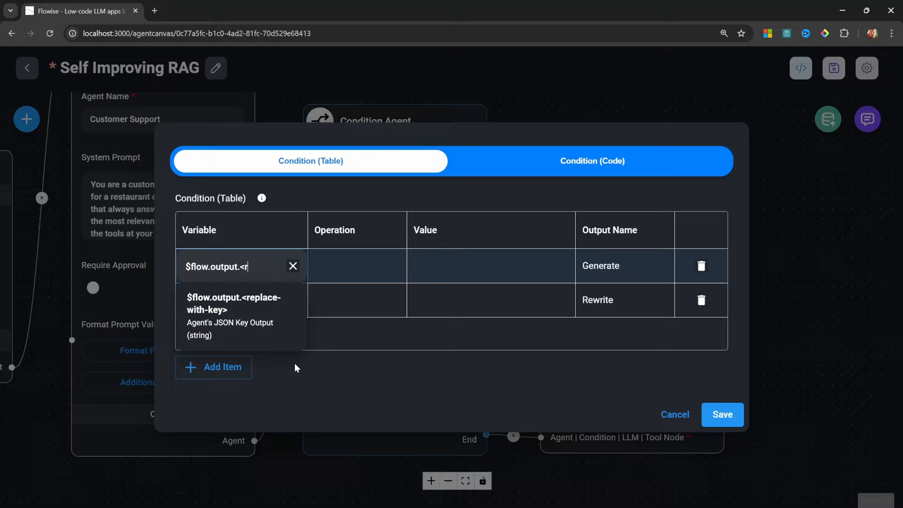
key(BackSpace)
key(BackSpace)
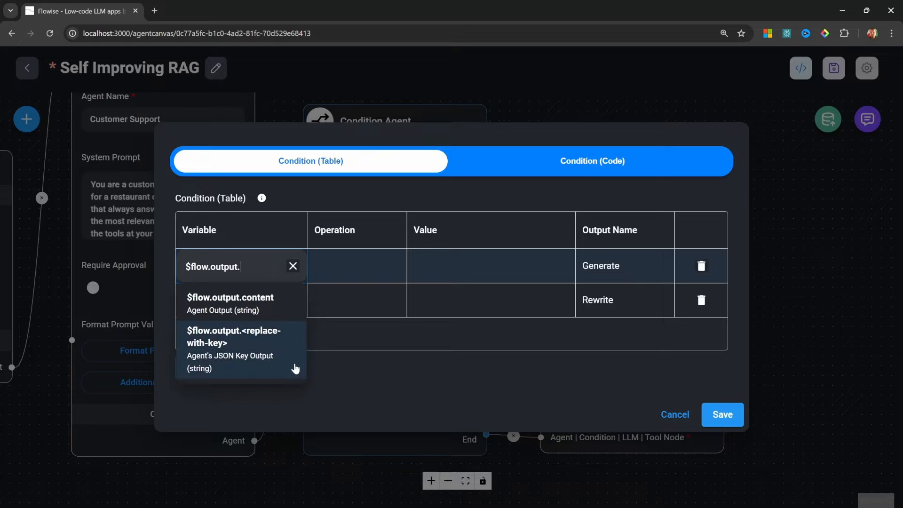
text(score)
Step: Set the Generate row's operation to Is and its value to yes
double_click(367, 276)
click(311, 298)
double_click(466, 266)
text(yes)
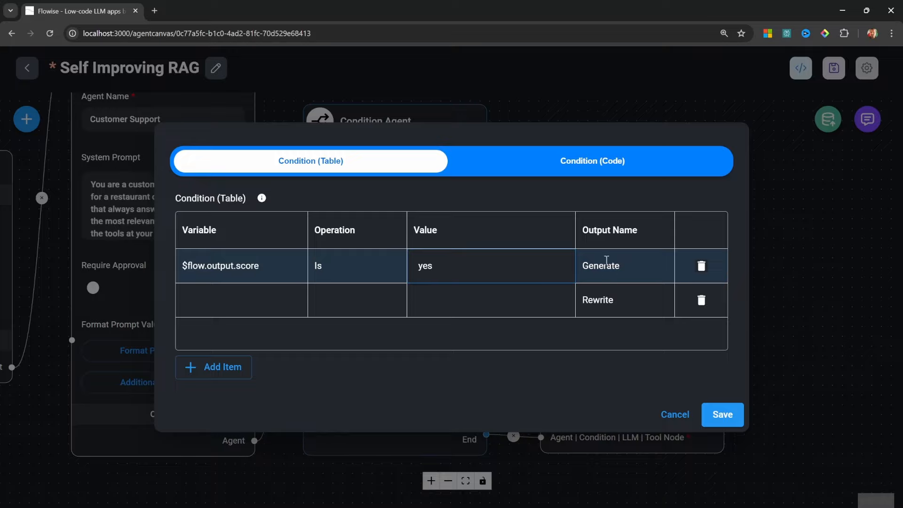
Step: Set the variable of the Rewrite row in the condition table to $flow.output.score
double_click(236, 302)
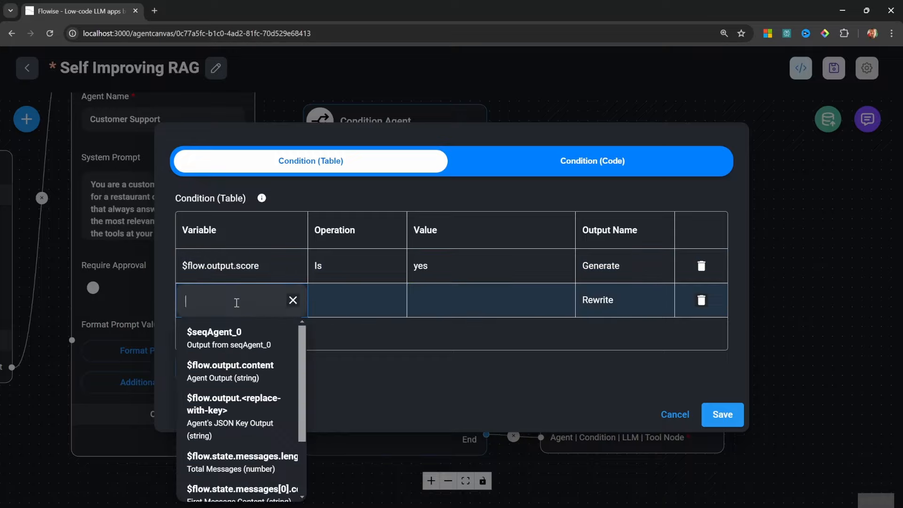
click(276, 383)
key(BackSpace)
key(BackSpace)
key(BackSpace)
key(BackSpace)
key(BackSpace)
key(BackSpace)
key(BackSpace)
key(BackSpace)
key(BackSpace)
key(BackSpace)
key(BackSpace)
key(BackSpace)
key(BackSpace)
key(BackSpace)
key(BackSpace)
key(BackSpace)
key(BackSpace)
key(BackSpace)
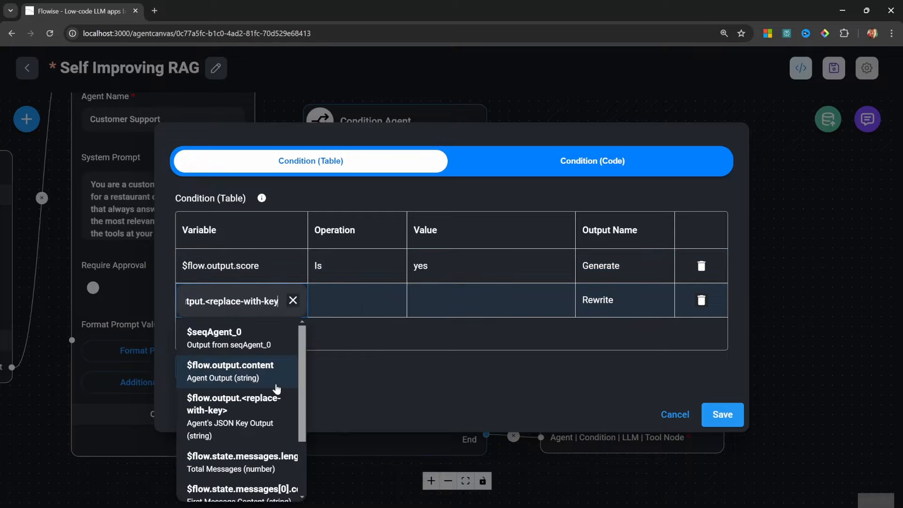
text(score)
Step: Set the Rewrite row's operation to Is and its value to no, and save the condition table
double_click(335, 300)
click(450, 301)
text(no)
key(Return)
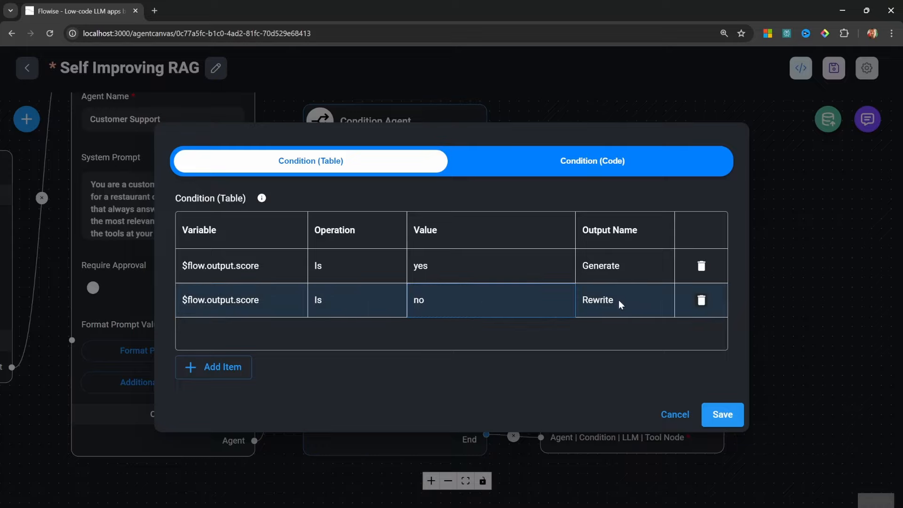
click(721, 413)
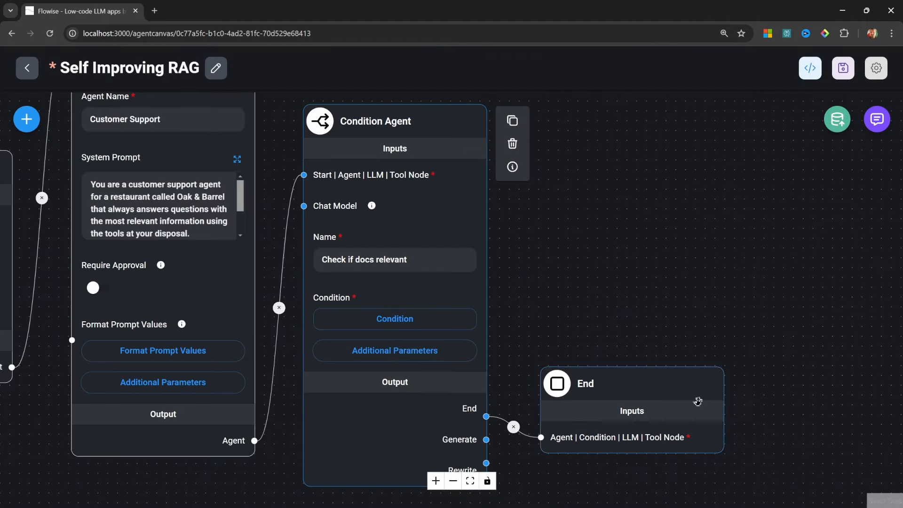
Step: Move the End node up beside the top of the Condition Agent and save the agentflow
drag(531, 463, 484, 342)
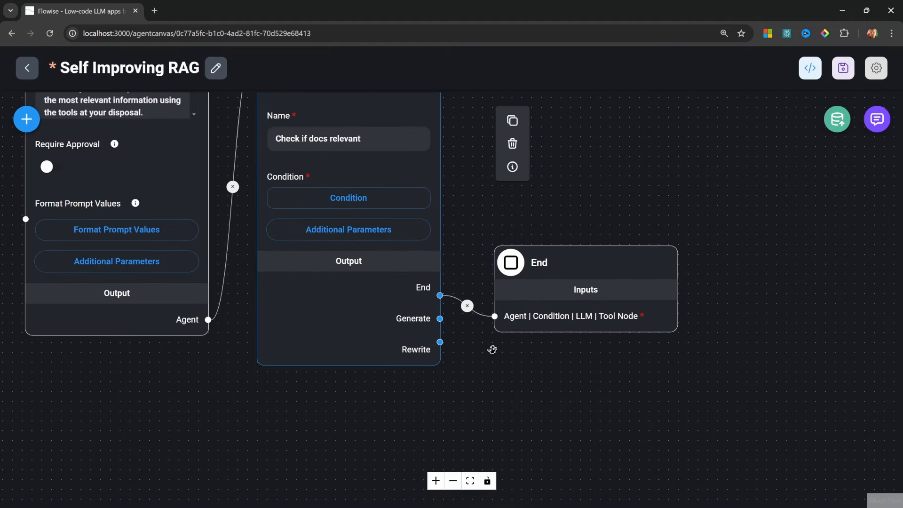
mouse_move(545, 269)
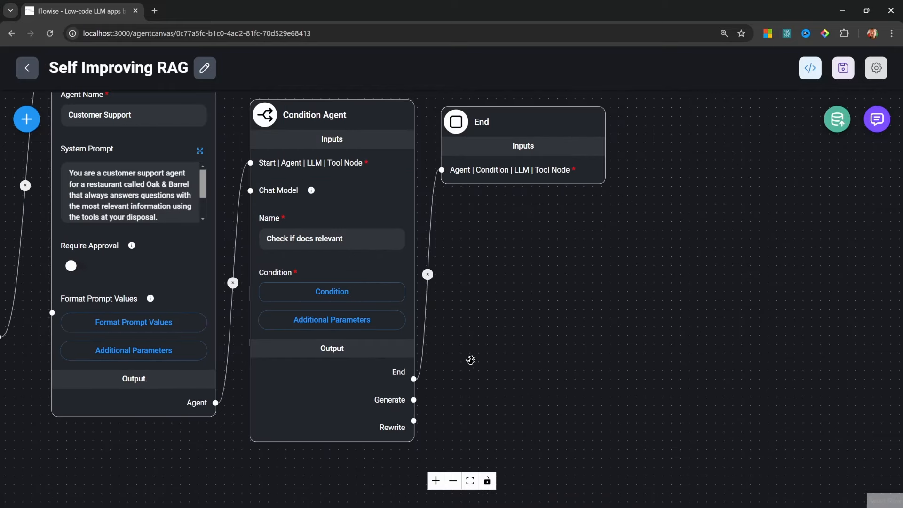
drag(475, 370, 485, 317)
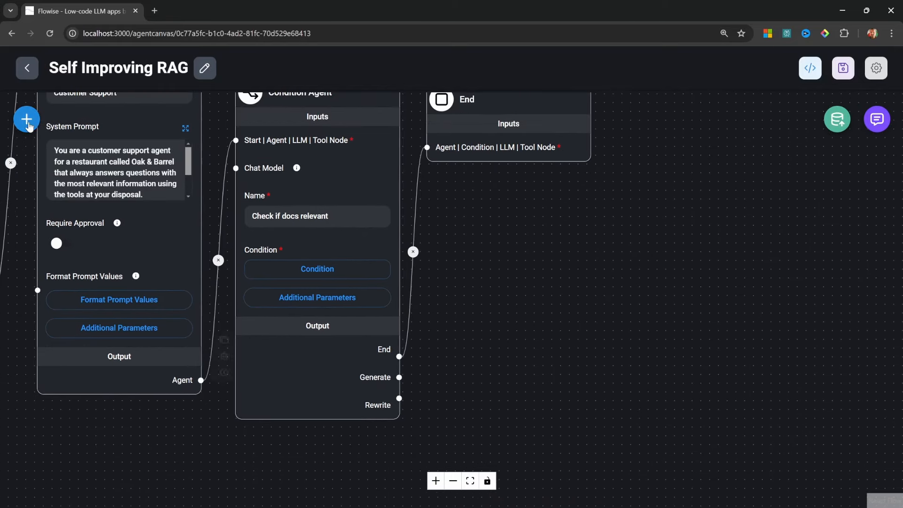
Step: Add an LLM Node from the Sequential Agents to the canvas, below the End node
click(27, 120)
scroll(145, 377, down, 10)
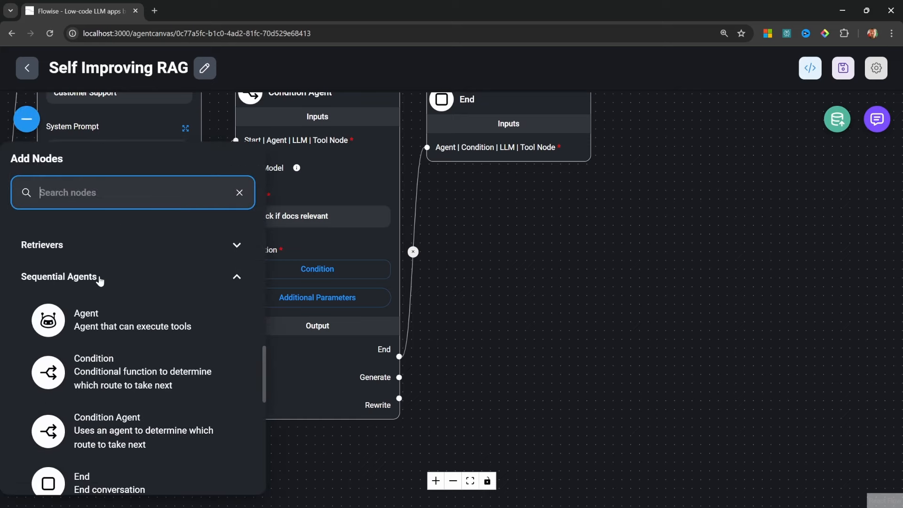
scroll(73, 276, down, 3)
scroll(149, 259, up, 2)
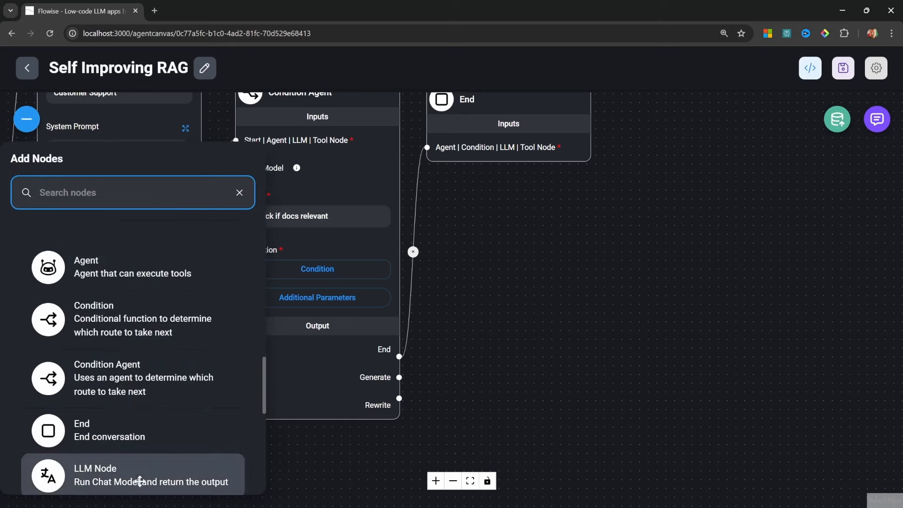
drag(136, 464, 515, 192)
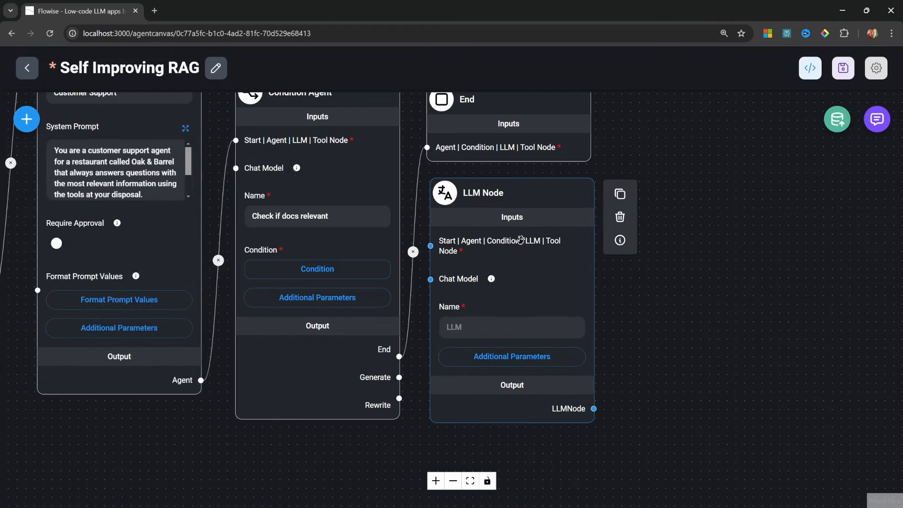
Step: Connect the Condition Agent's Generate output to the LLM Node and name the node Generate
drag(399, 377, 432, 247)
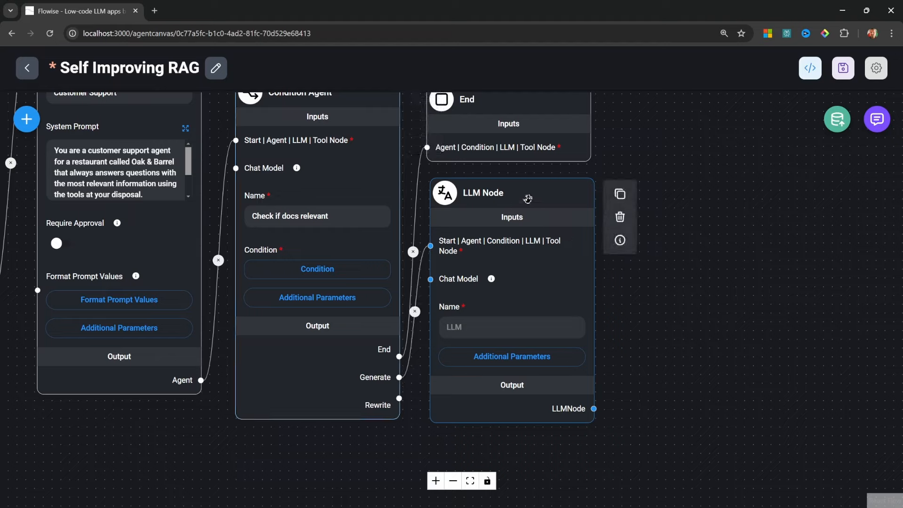
drag(542, 205, 562, 213)
click(507, 326)
text(Generate)
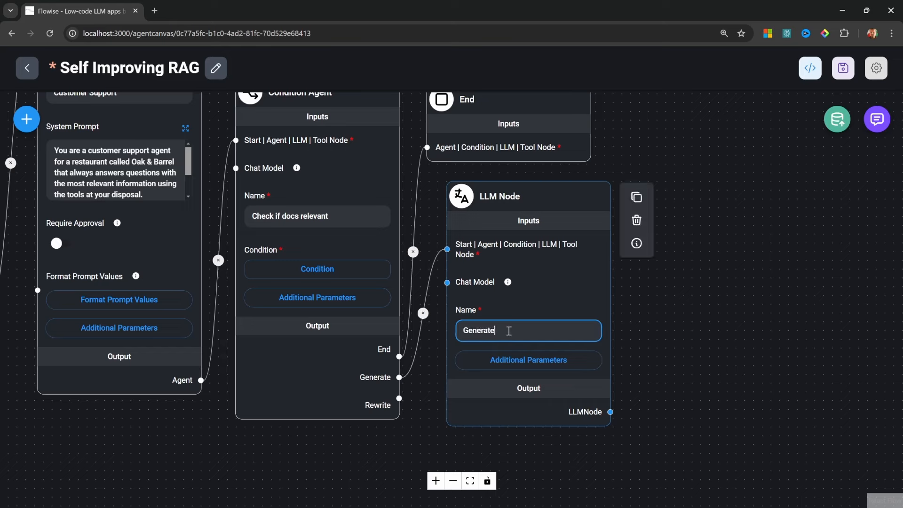
Step: Duplicate the Generate LLM Node as a node named Rewrite and connect the Condition Agent's Rewrite output to it
click(640, 198)
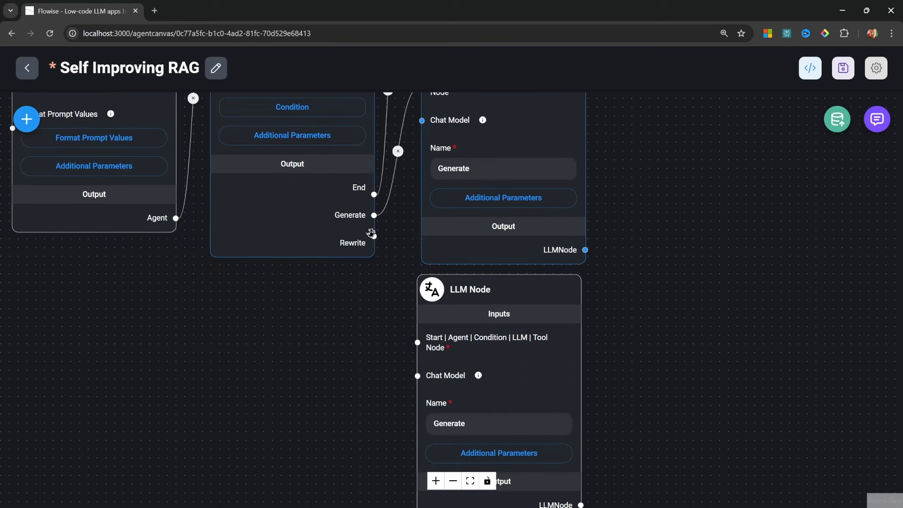
drag(375, 239, 416, 346)
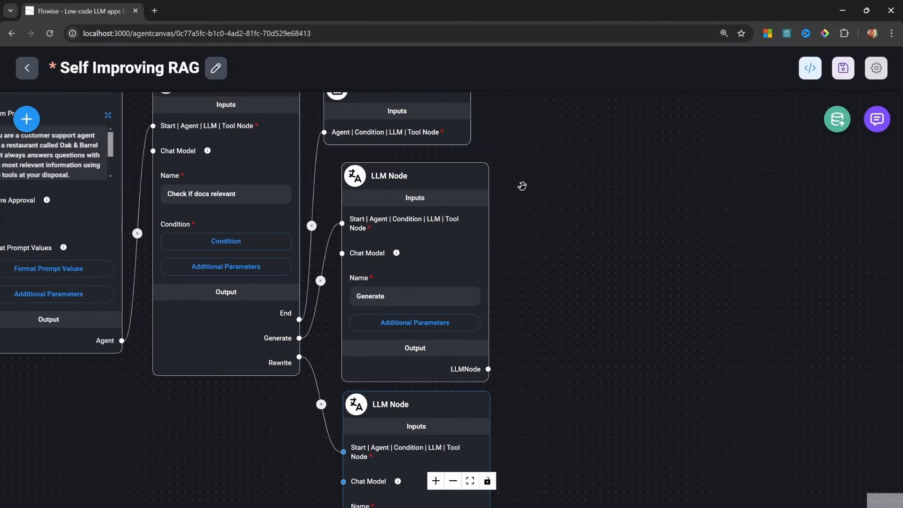
Step: Duplicate the End node, place the copy beside the Generate LLM Node and connect that node's output to it
drag(522, 186, 466, 258)
click(372, 170)
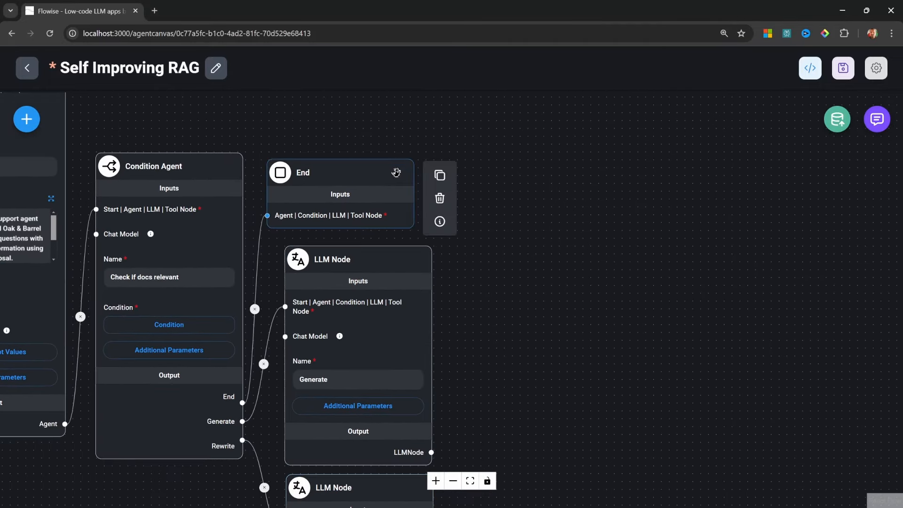
click(441, 178)
drag(626, 305, 514, 215)
drag(432, 122, 420, 354)
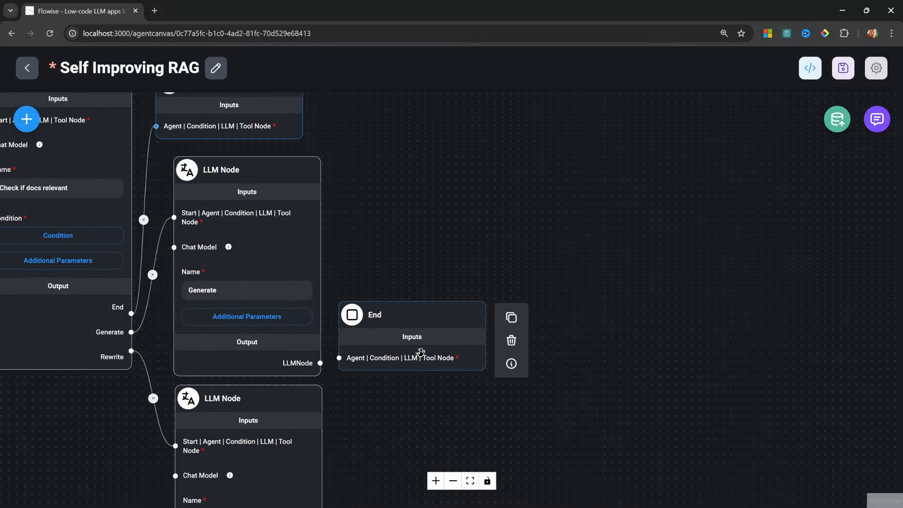
drag(371, 405, 371, 359)
drag(322, 317, 338, 313)
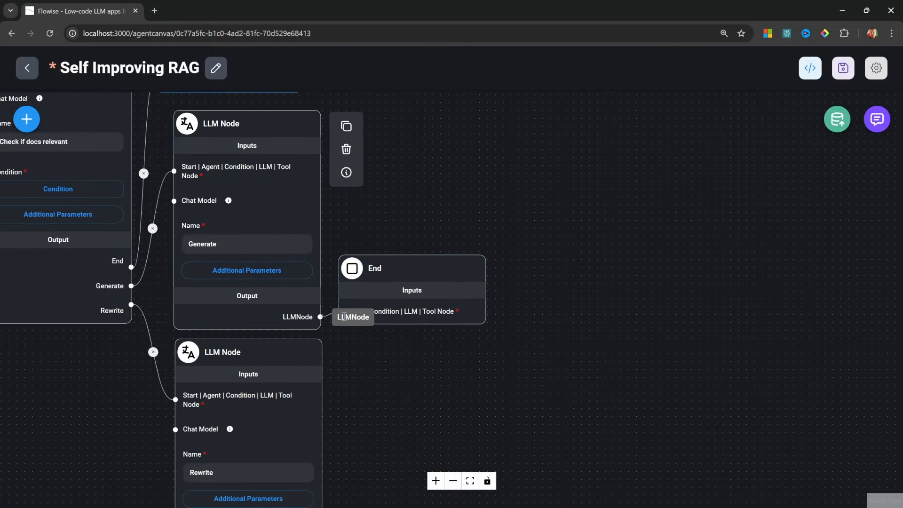
drag(338, 313, 339, 311)
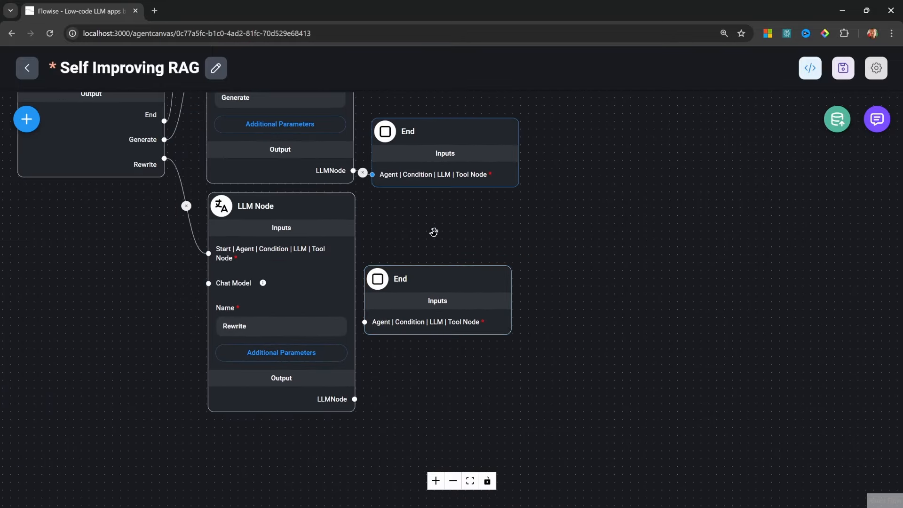
Step: Place another copy of the End node beside the Rewrite LLM Node and connect that node's output to it
drag(426, 286, 438, 364)
drag(354, 399, 377, 400)
Step: Set the Generate LLM Node's System Prompt to: Respond with the word "Generate"
drag(433, 212, 588, 317)
drag(595, 162, 652, 271)
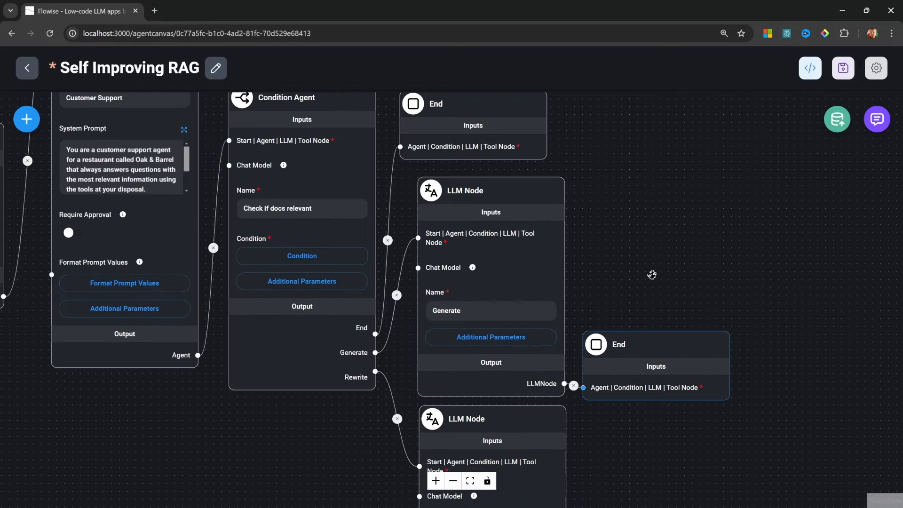
scroll(621, 242, up, 1)
drag(621, 242, 587, 227)
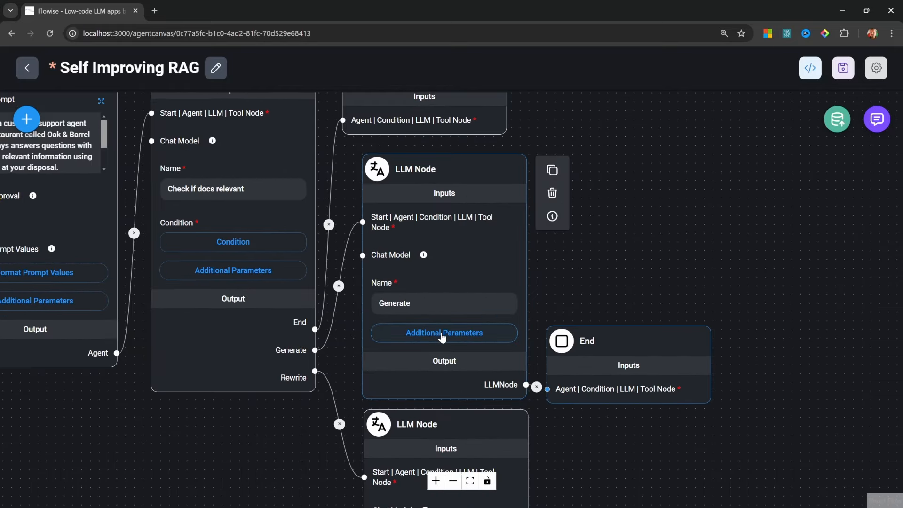
click(435, 333)
click(414, 183)
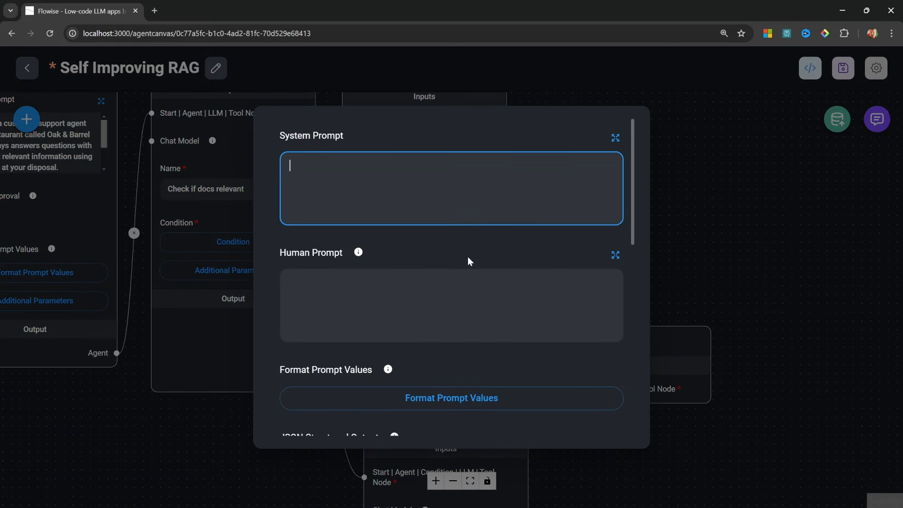
key(ctrl+v)
key(ctrl+a)
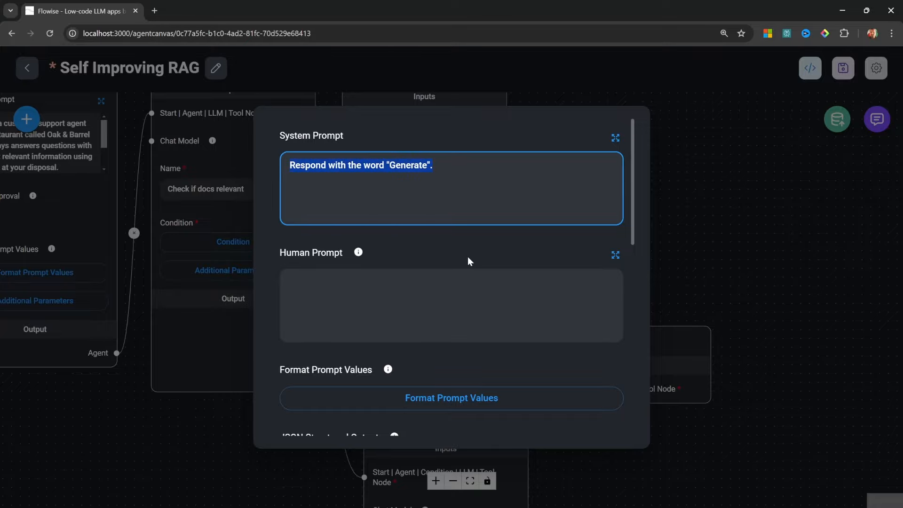
key(Escape)
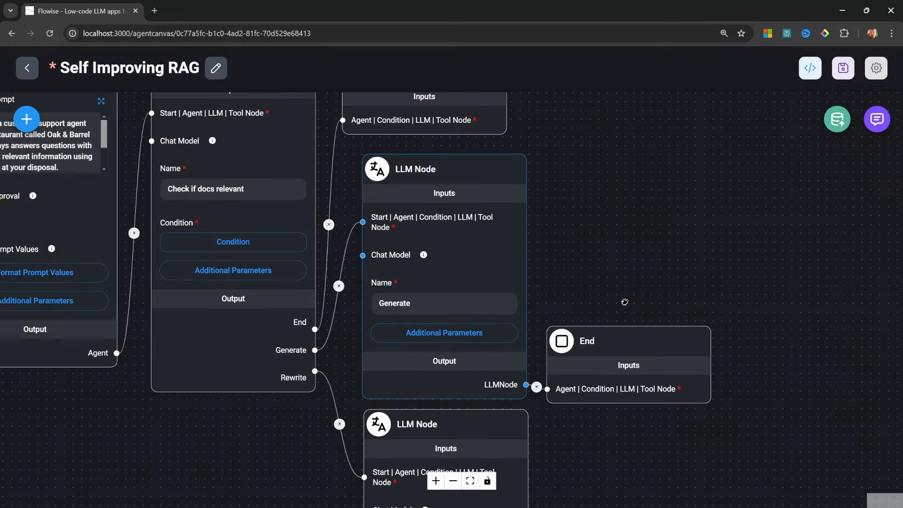
Step: Set the Rewrite LLM Node's System Prompt to: Respond with the word "Rewrite"
drag(625, 303, 591, 151)
drag(507, 430, 531, 323)
click(435, 336)
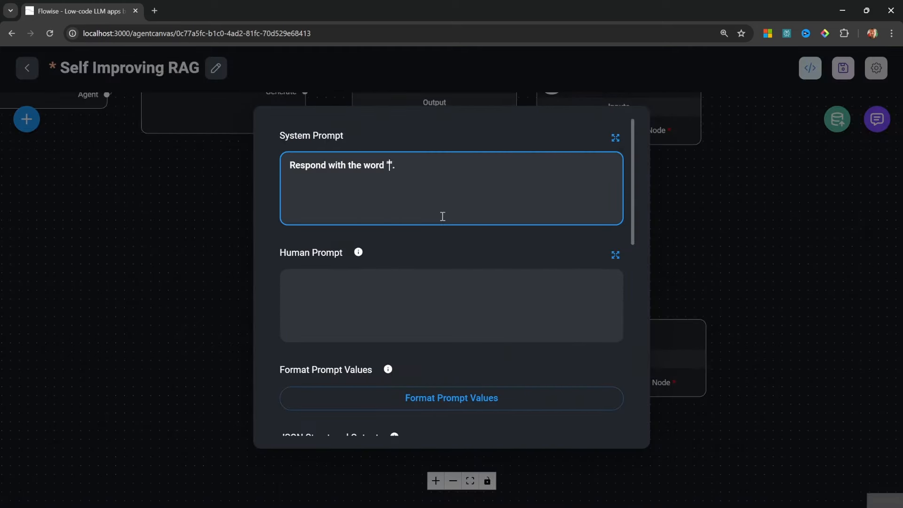
text(Rewrite)
key(Escape)
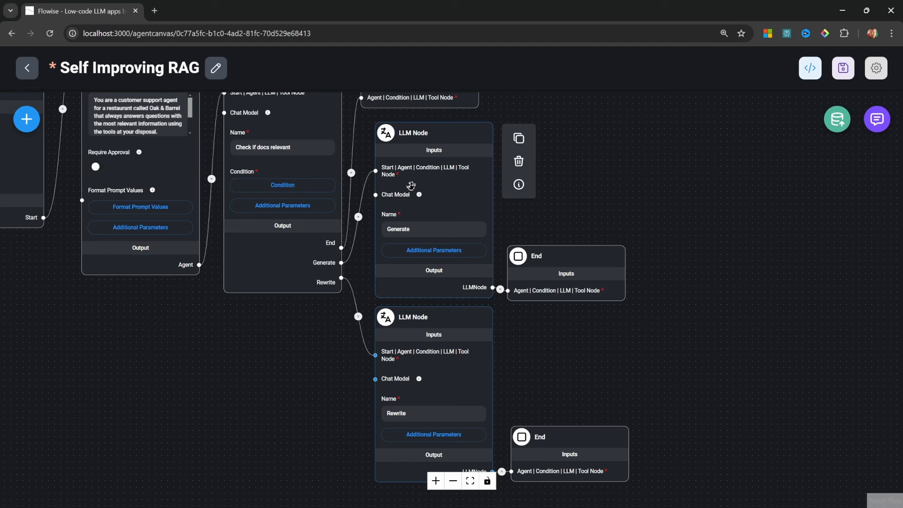
Step: Save the agentflow and ask the test chat "What are your specials?"
click(843, 68)
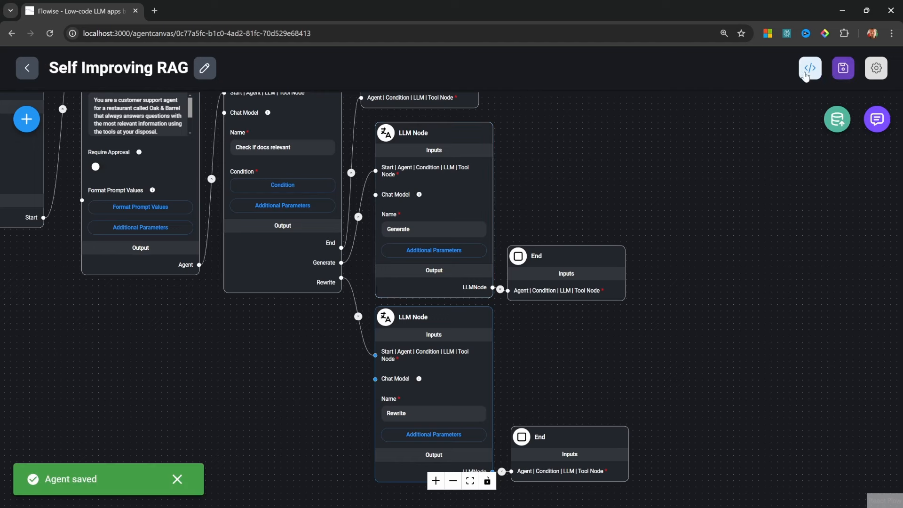
drag(554, 139, 595, 256)
mouse_move(341, 185)
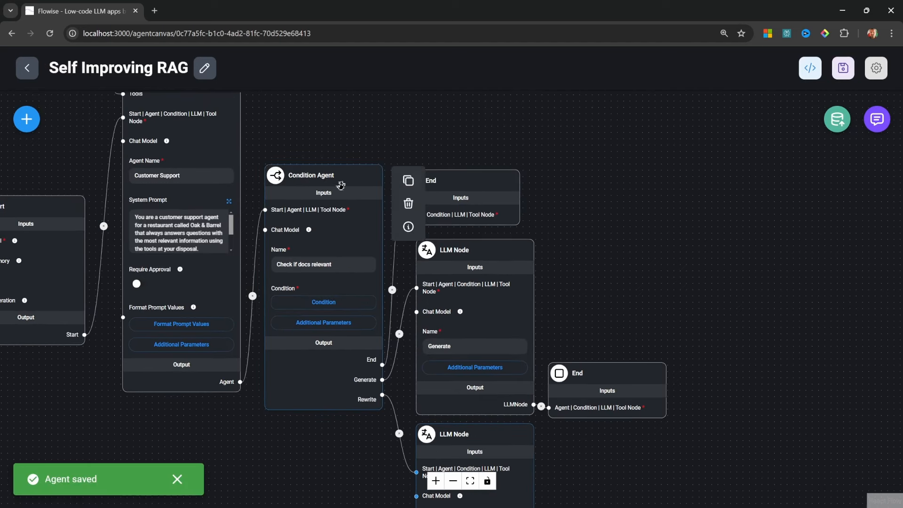
click(877, 119)
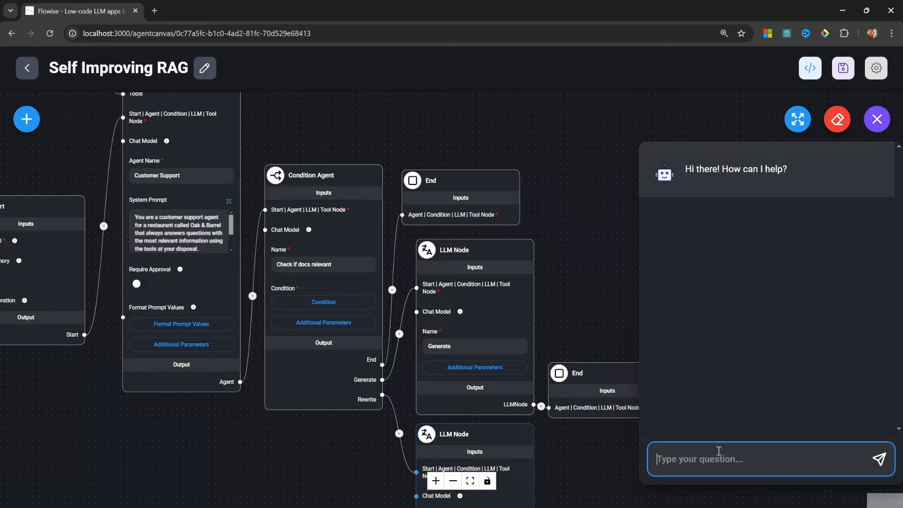
text(What are your specials?)
key(Return)
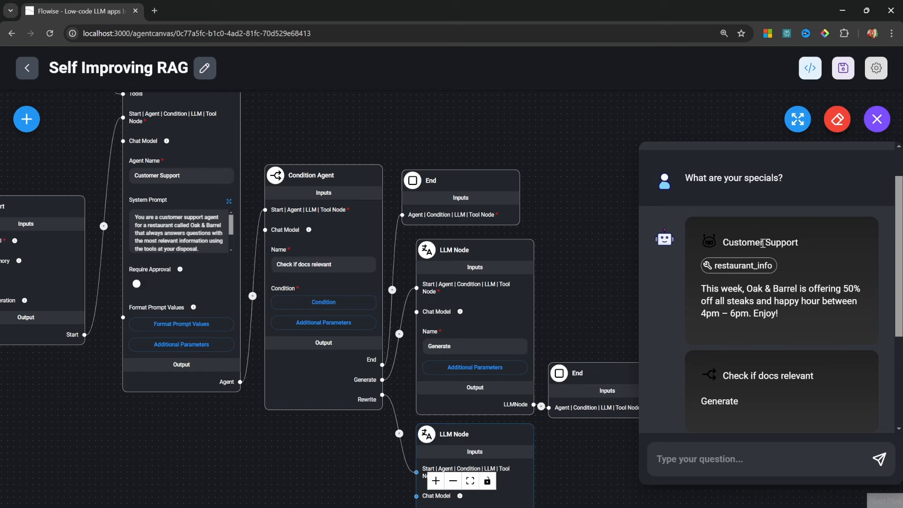
Step: Examine the restaurant_info tool output and the Check if docs relevant and Generate node responses for the specials question
click(766, 266)
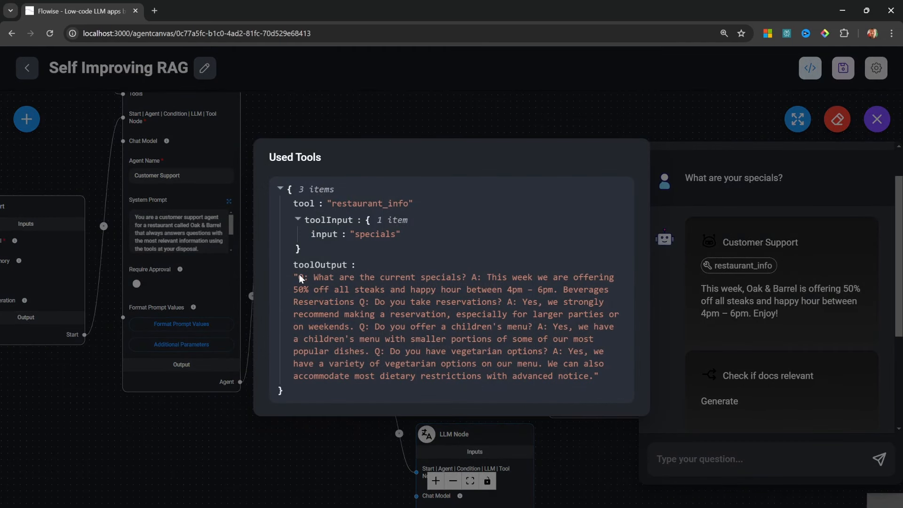
drag(300, 275, 549, 376)
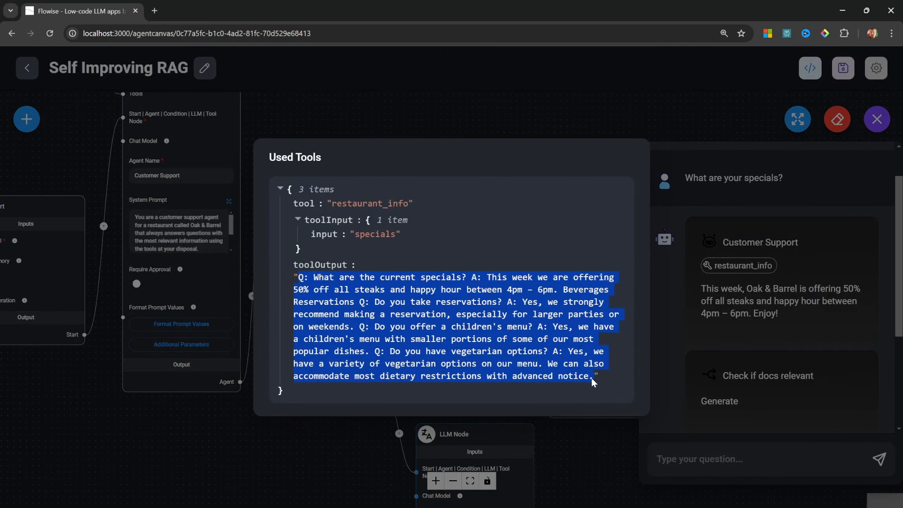
click(772, 343)
scroll(813, 342, down, 3)
drag(814, 270, 725, 267)
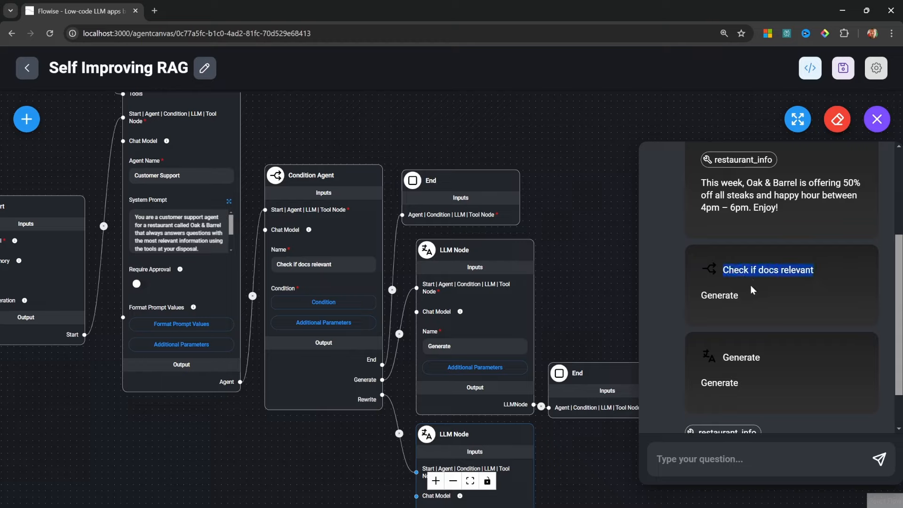
double_click(711, 295)
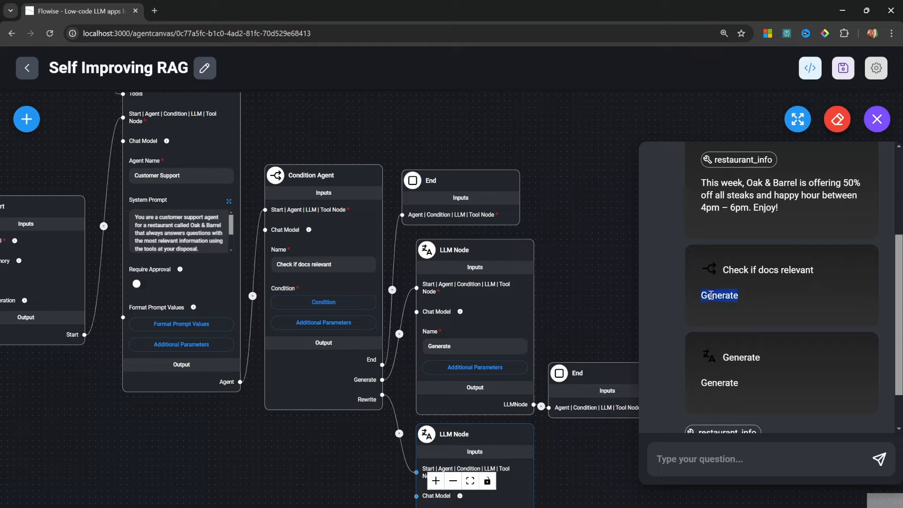
scroll(710, 295, down, 1)
double_click(733, 305)
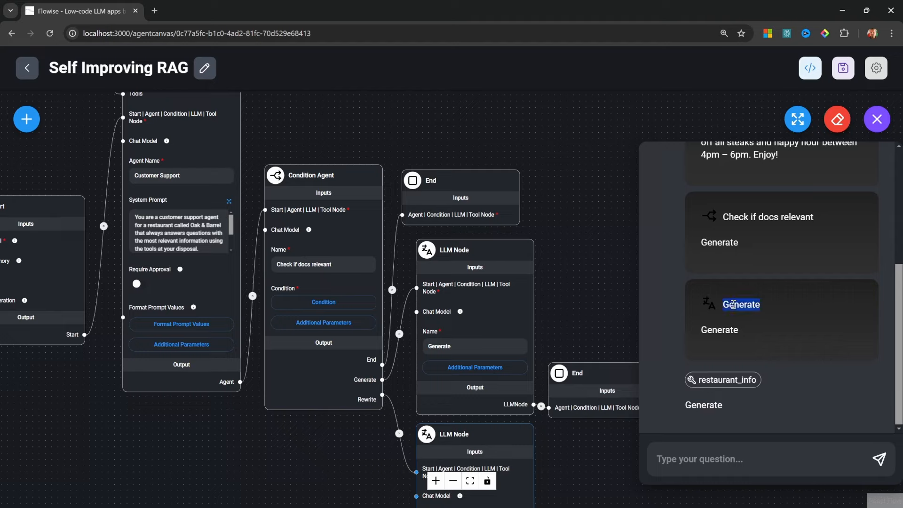
mouse_move(477, 260)
mouse_down()
mouse_move(488, 264)
mouse_move(475, 255)
mouse_up()
double_click(714, 329)
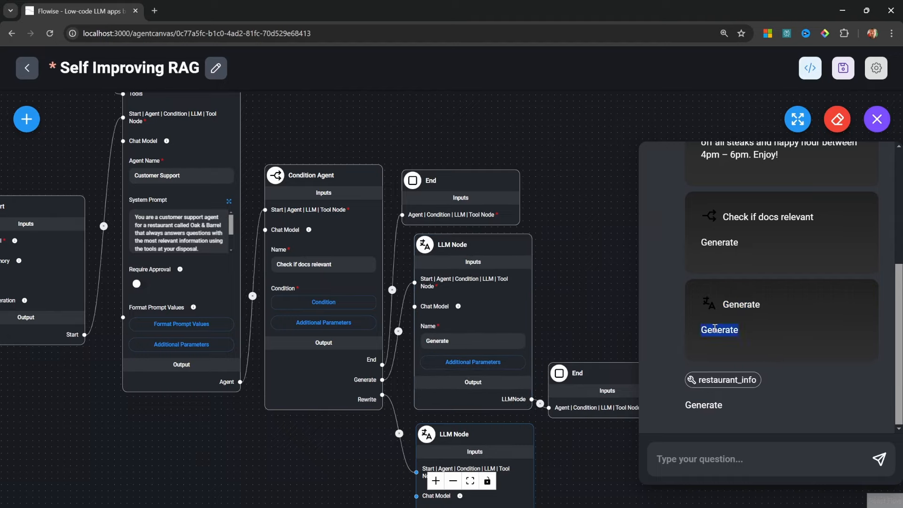
Step: Ask the test chat "Do you sell crypto?"
click(703, 460)
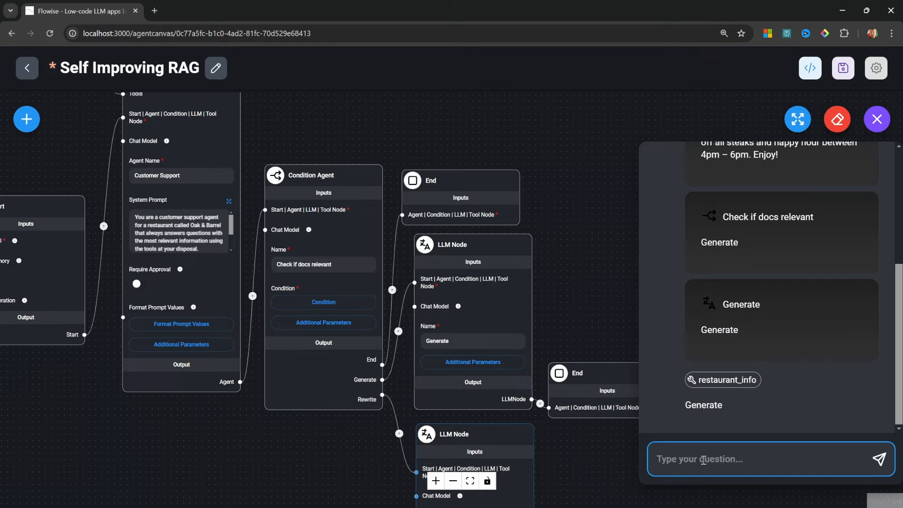
text(Do you sell crypto?)
key(Return)
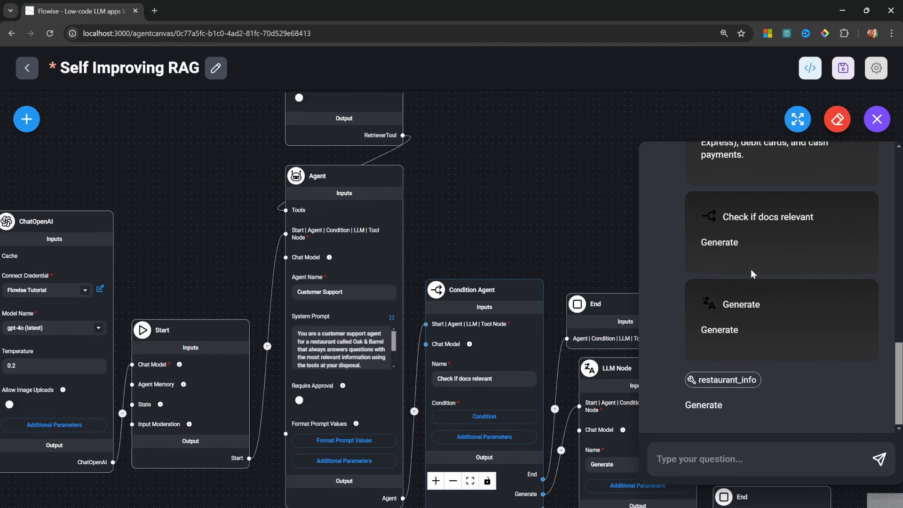
Step: Review the Generate response and the Customer Support agent's answer to the crypto question
double_click(723, 326)
click(722, 327)
scroll(782, 321, up, 3)
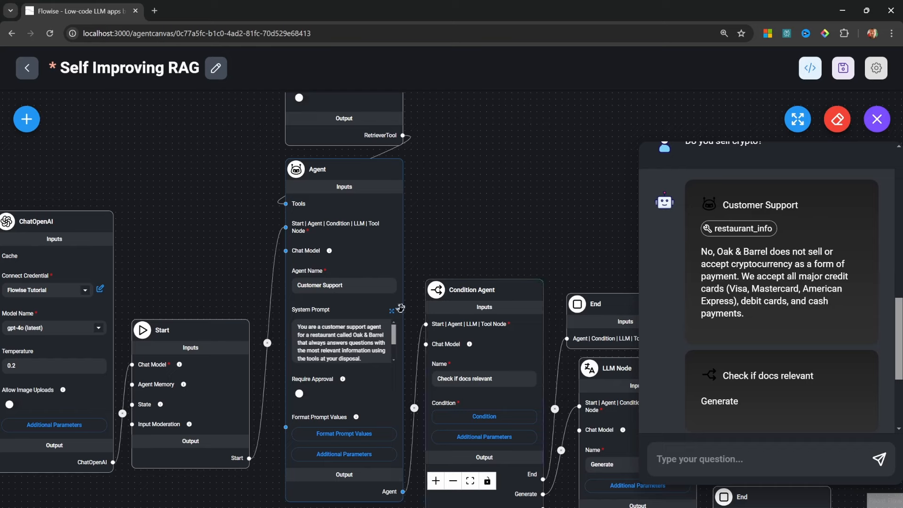
mouse_move(330, 186)
mouse_down()
mouse_move(338, 195)
mouse_move(330, 188)
mouse_up()
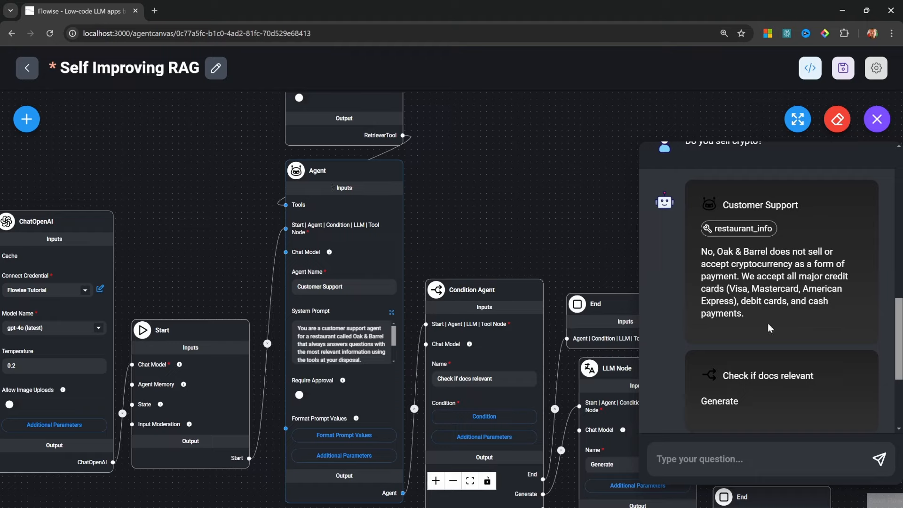
drag(756, 320, 688, 242)
click(759, 311)
drag(765, 322, 695, 251)
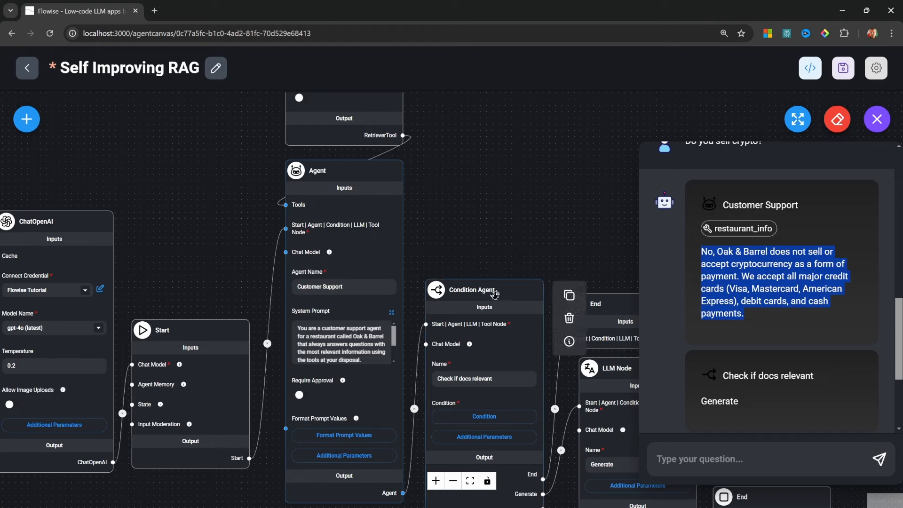
drag(753, 318, 704, 254)
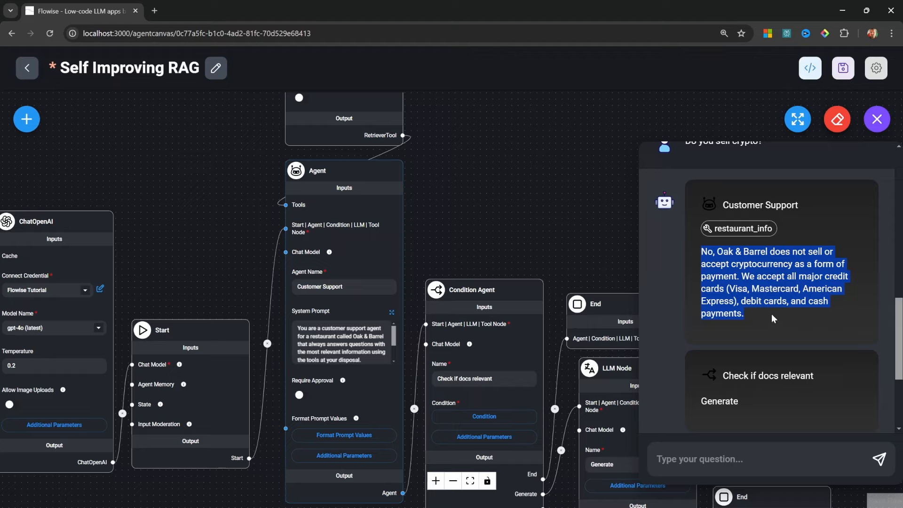
drag(772, 314, 686, 252)
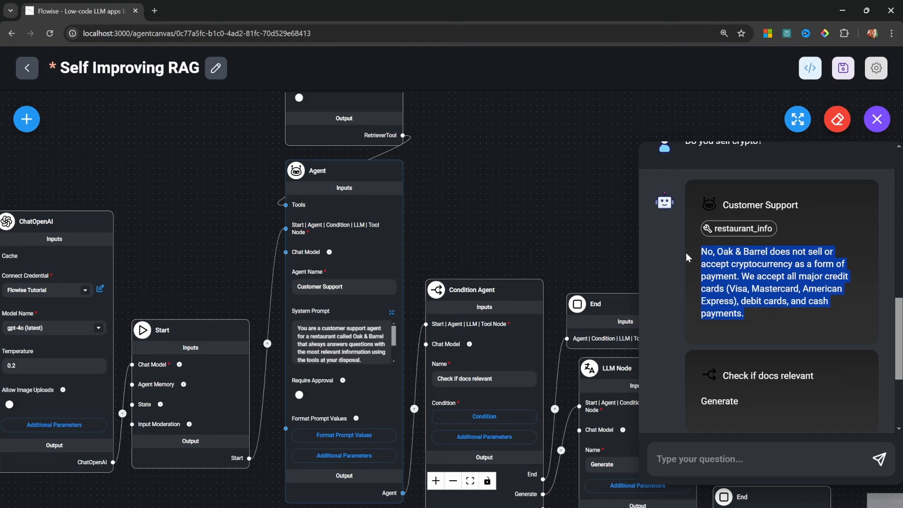
click(786, 315)
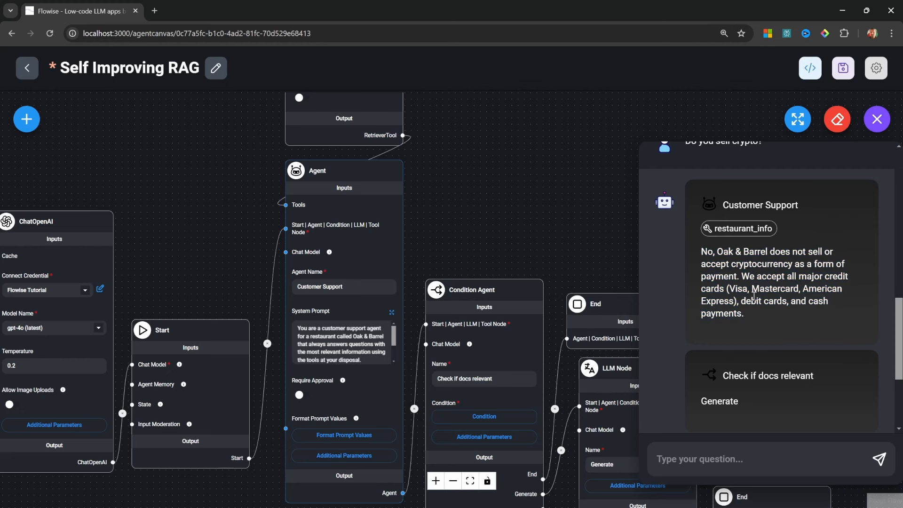
Step: Inspect the restaurant_info tool output for the crypto question and compare it with the Customer Support agent's answer
click(736, 230)
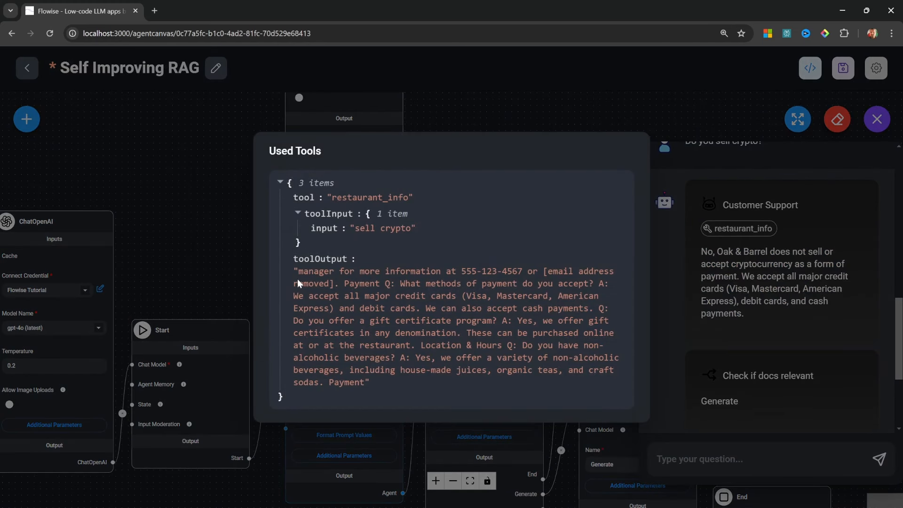
drag(293, 269, 375, 382)
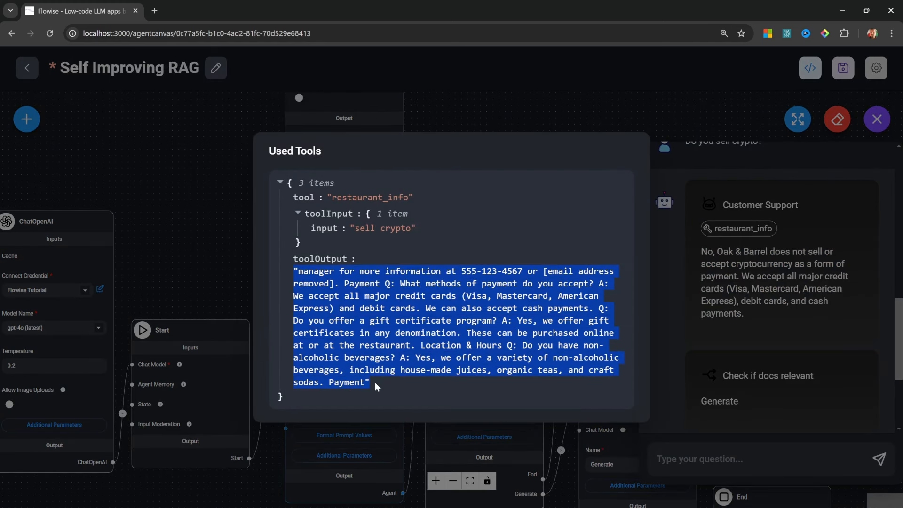
click(383, 385)
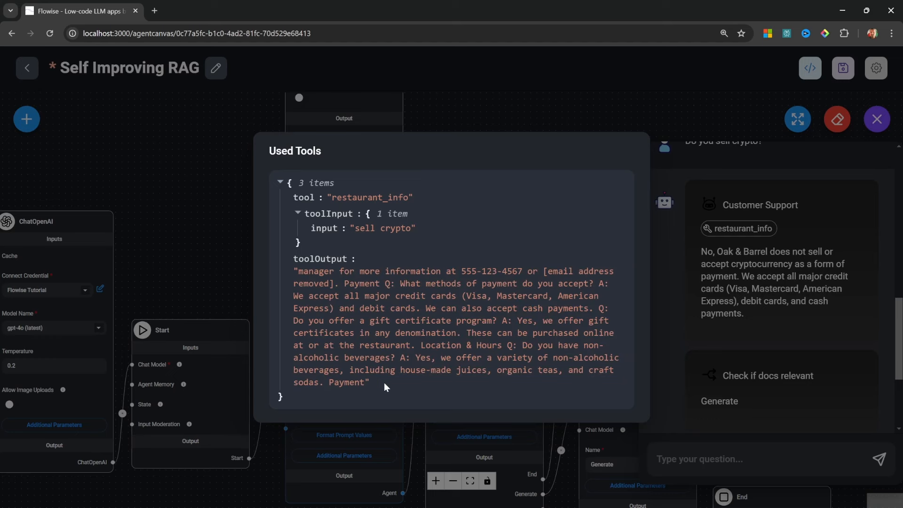
drag(369, 383, 288, 280)
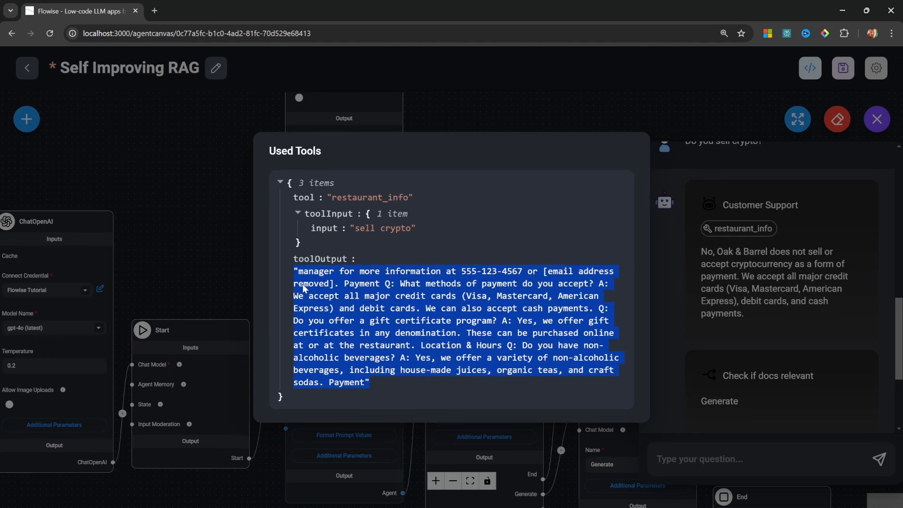
click(535, 304)
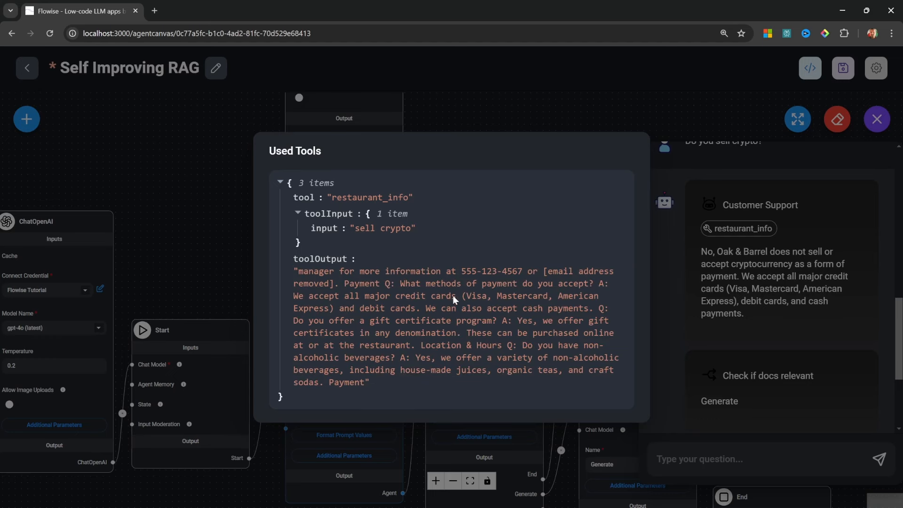
drag(295, 269, 406, 385)
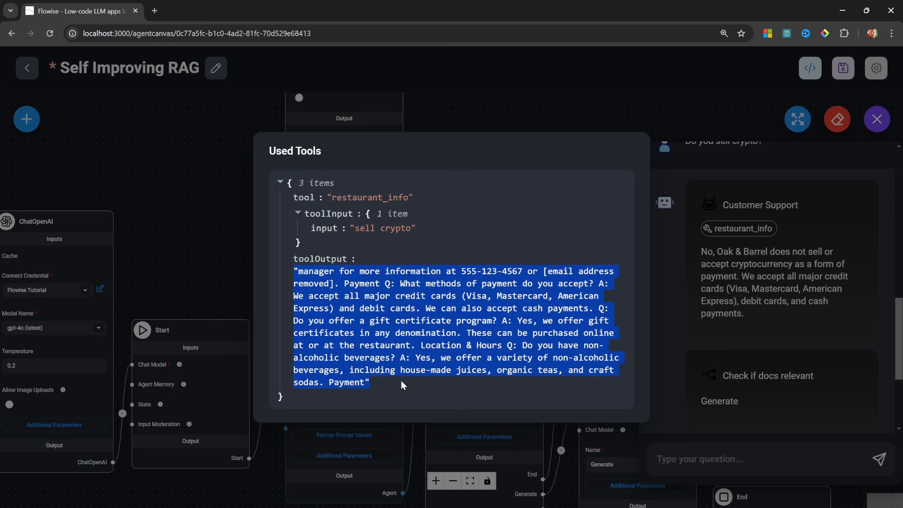
click(729, 254)
drag(700, 254, 754, 315)
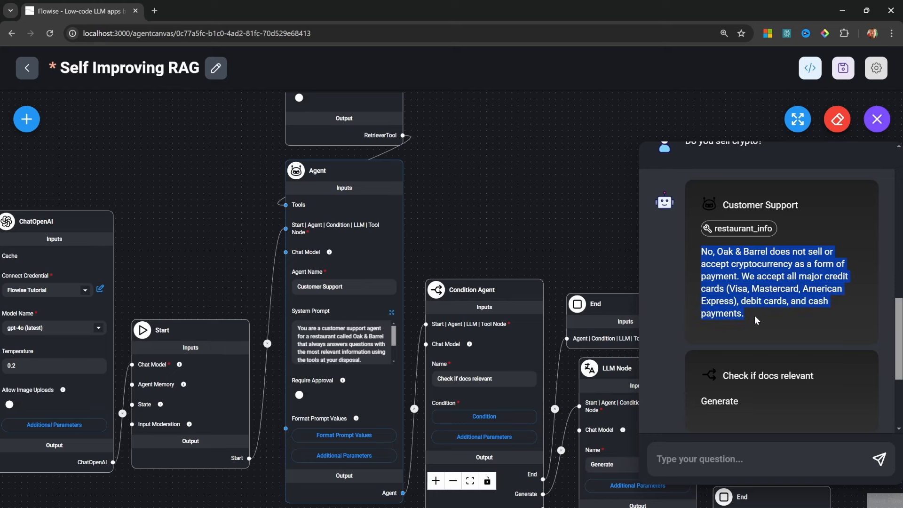
click(755, 315)
Step: Close the test chat and delete the Customer Support Agent node
click(877, 119)
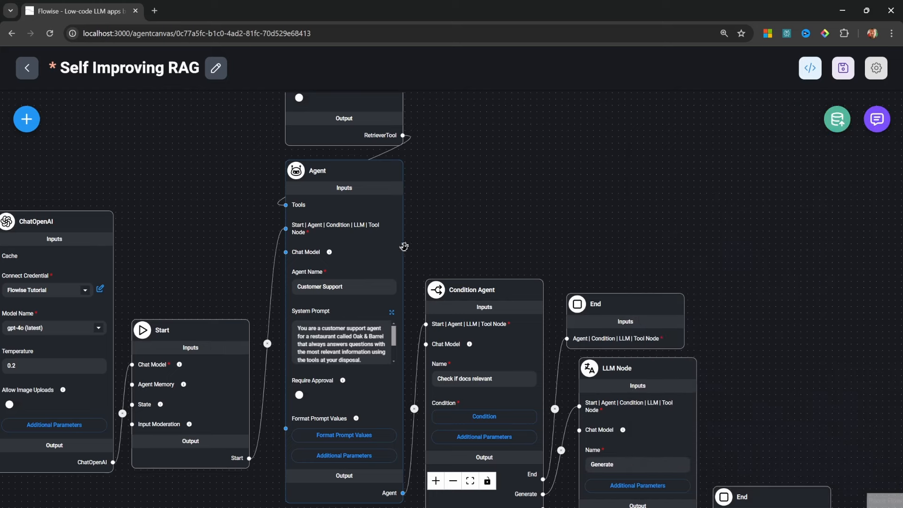
mouse_move(338, 173)
click(430, 204)
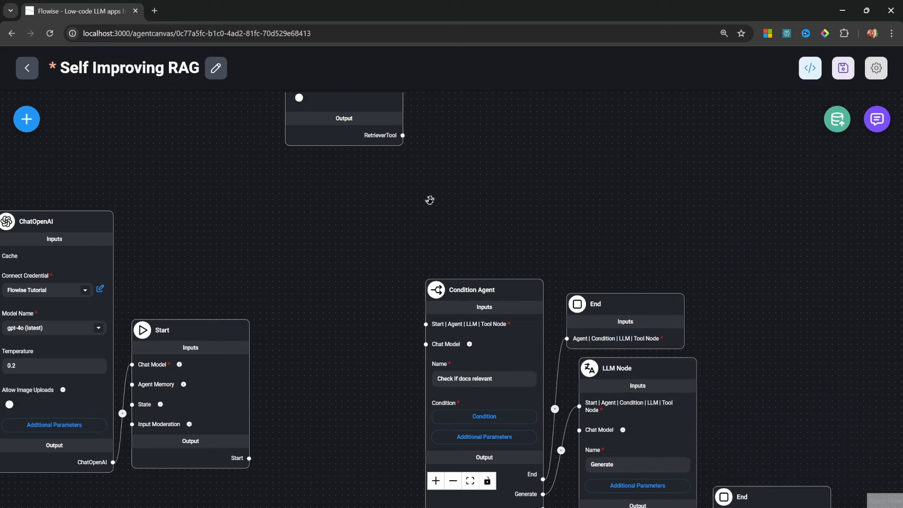
Step: Add an LLM Node in the gap between the Start node and the Condition Agent
scroll(397, 228, down, 3)
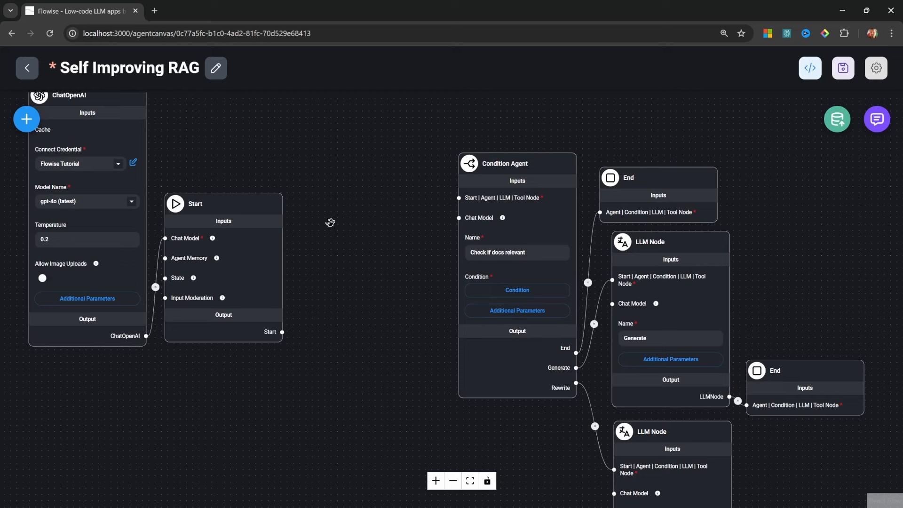
click(27, 119)
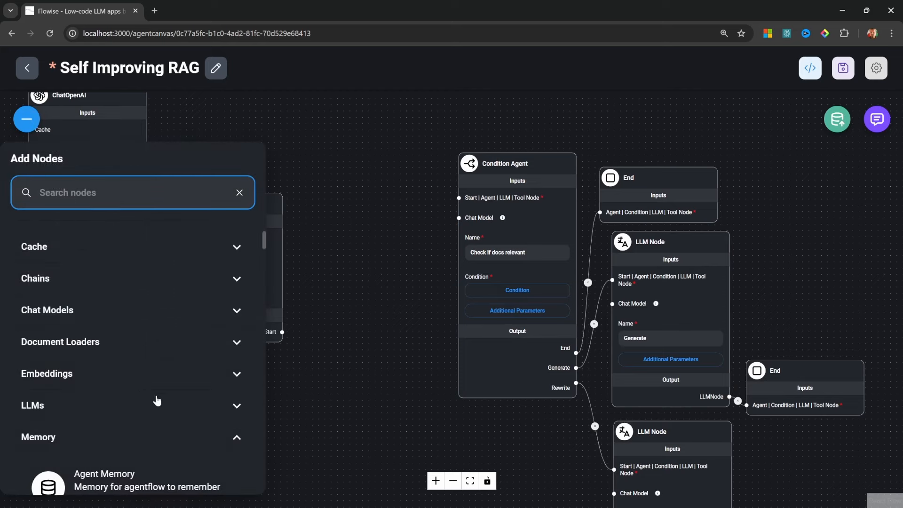
scroll(77, 311, down, 10)
drag(77, 311, 358, 195)
Step: Add a Tool Node above the new LLM Node and connect the Start node's output to the LLM Node
click(28, 121)
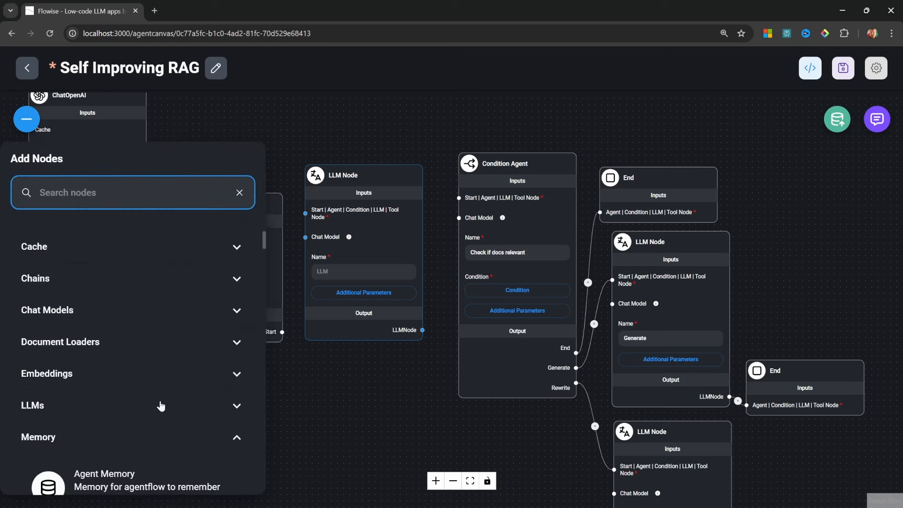
scroll(162, 403, down, 10)
drag(36, 373, 388, 228)
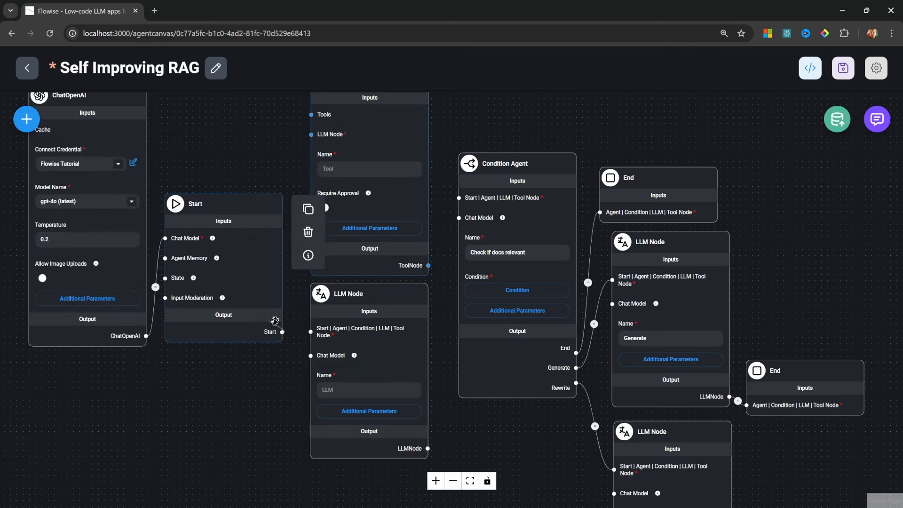
drag(282, 332, 311, 332)
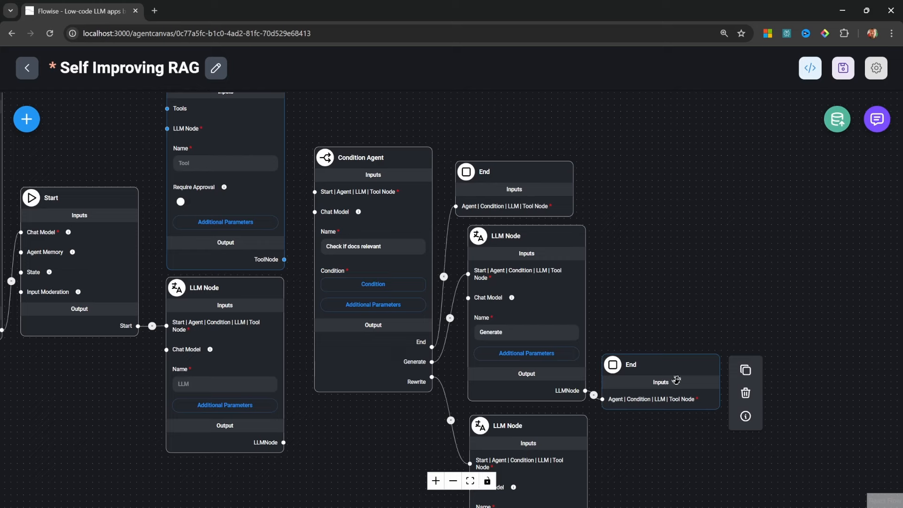
Step: Shift the Condition Agent and its downstream nodes away from Start and place the Tool Node between the new LLM Node and the Condition Agent
drag(677, 380, 857, 377)
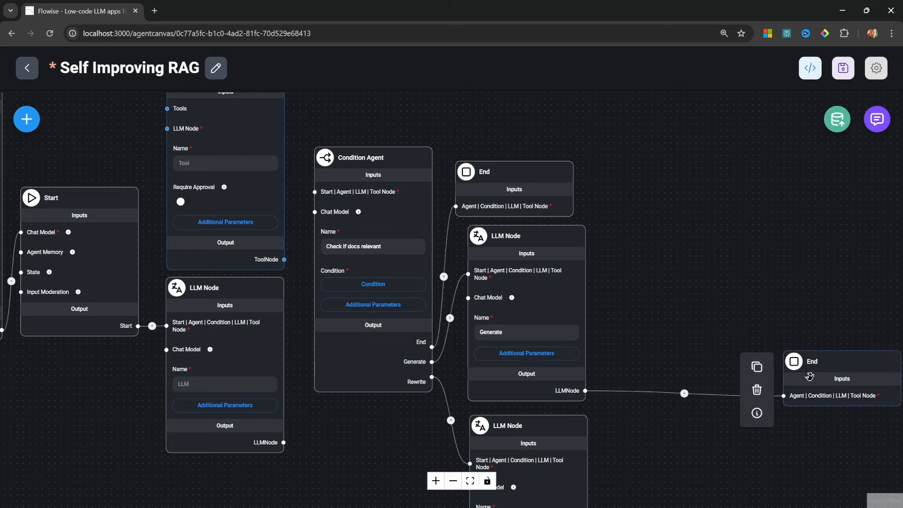
drag(522, 431, 685, 424)
drag(531, 228, 695, 229)
click(518, 172)
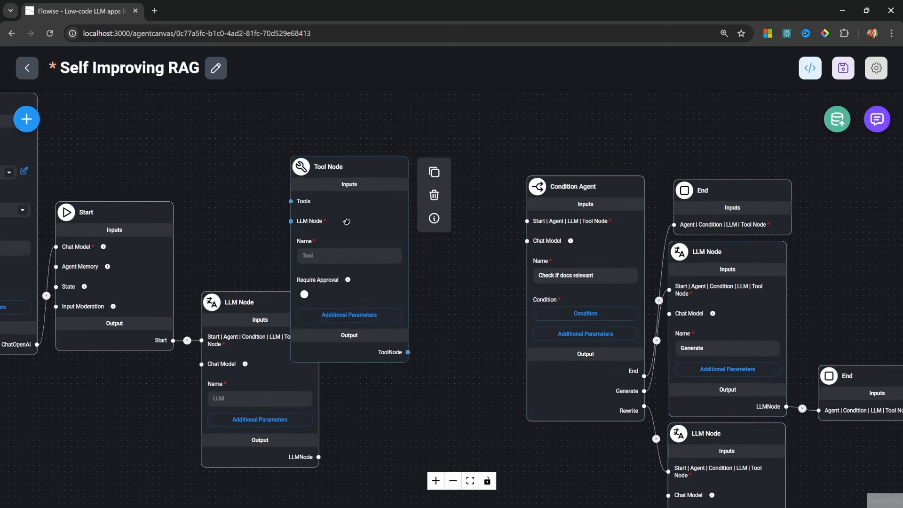
drag(325, 198, 397, 218)
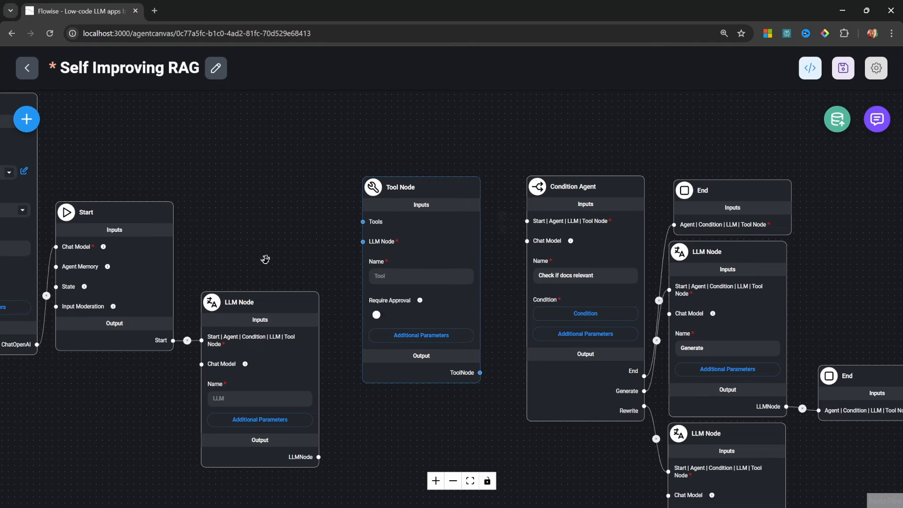
Step: Place the new LLM Node level with the Tool Node, and connect LLM Node to Tool Node and Tool Node to Condition Agent
drag(273, 305, 289, 196)
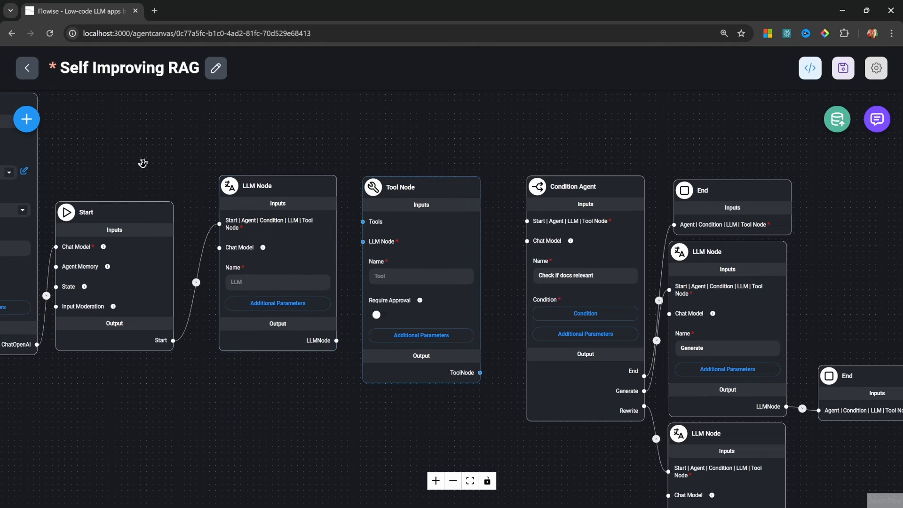
drag(145, 167, 185, 233)
scroll(219, 259, up, 2)
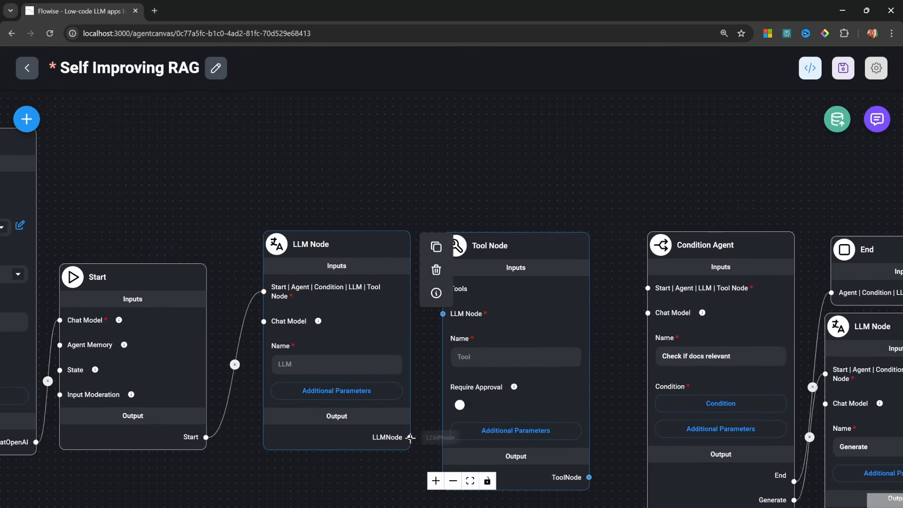
drag(409, 437, 441, 292)
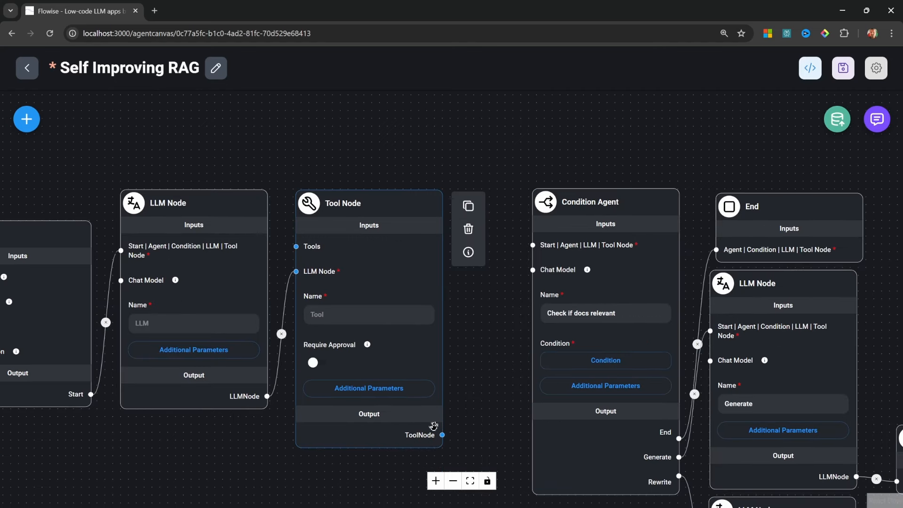
drag(443, 436, 532, 245)
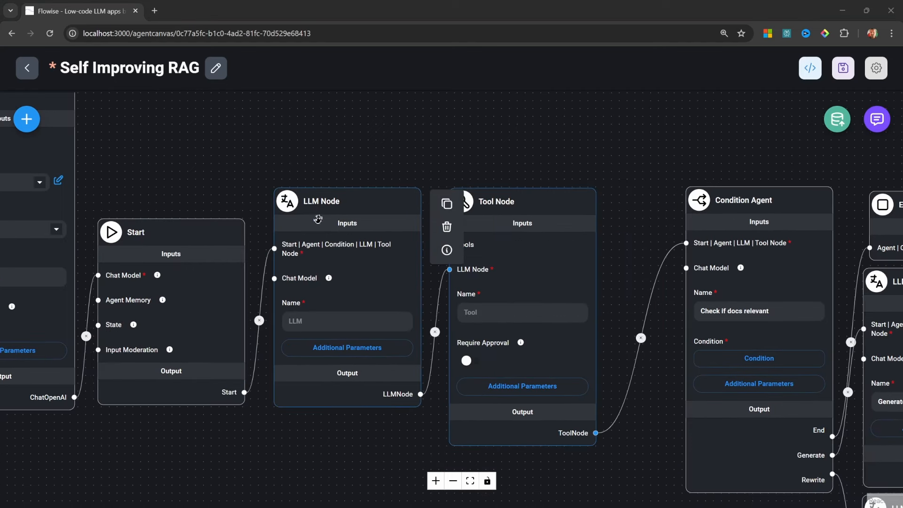
Step: Name the new LLM Node Customer Support and paste the Oak & Barrel support prompt listing the restaurant_info tool as its system prompt
click(334, 320)
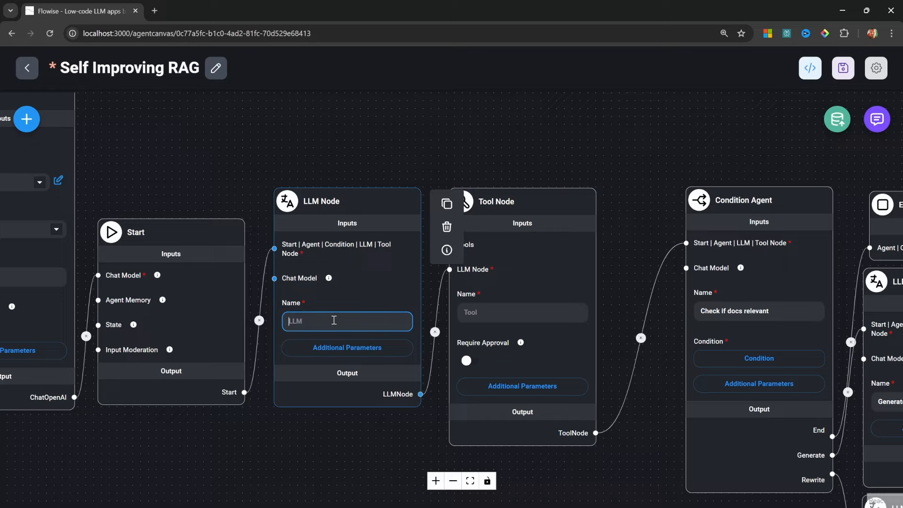
text(Customer Support)
click(354, 347)
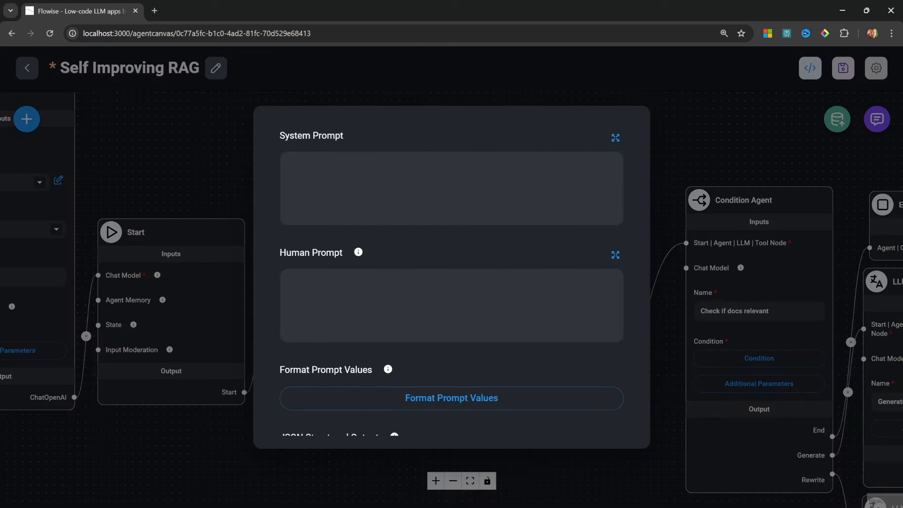
click(413, 199)
key(ctrl+v)
click(616, 138)
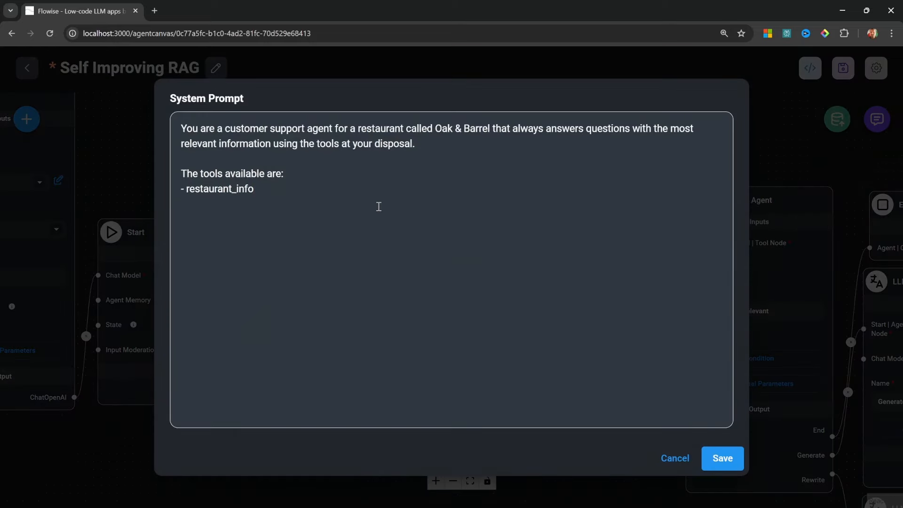
click(676, 459)
Step: Set the Customer Support node's human prompt to {question} and fill in the question entry in its format prompt values
click(451, 326)
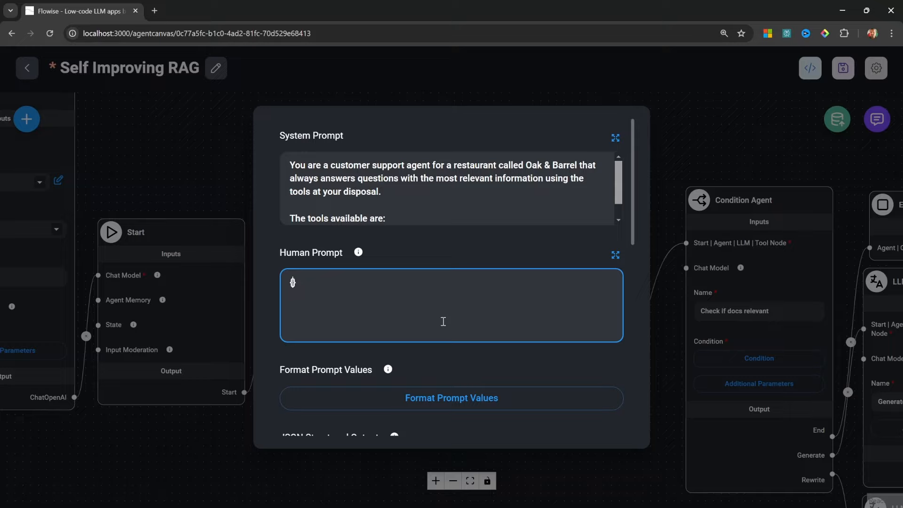
text({question)
click(458, 399)
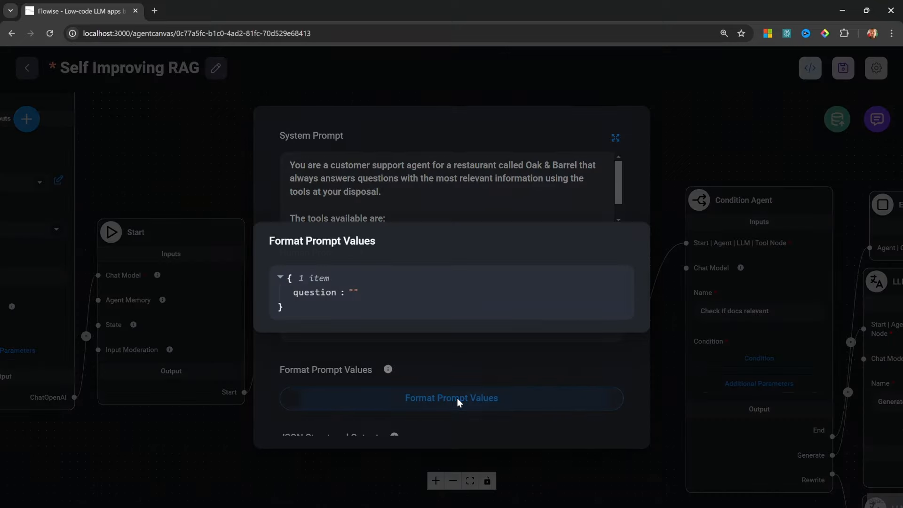
click(382, 290)
key(Escape)
Step: Name the Tool Node Retrieve and connect the Retriever Tool's output to its Tools input
drag(554, 159, 489, 159)
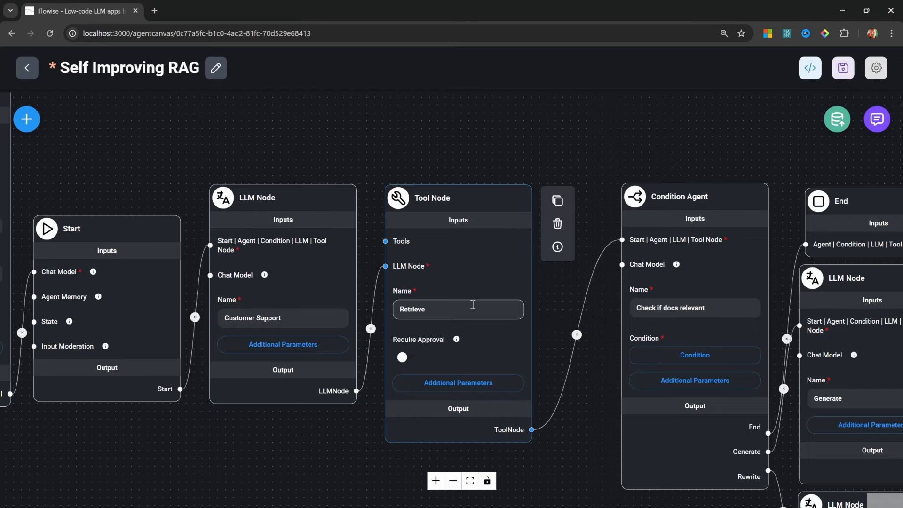
drag(347, 131, 343, 284)
scroll(343, 284, down, 2)
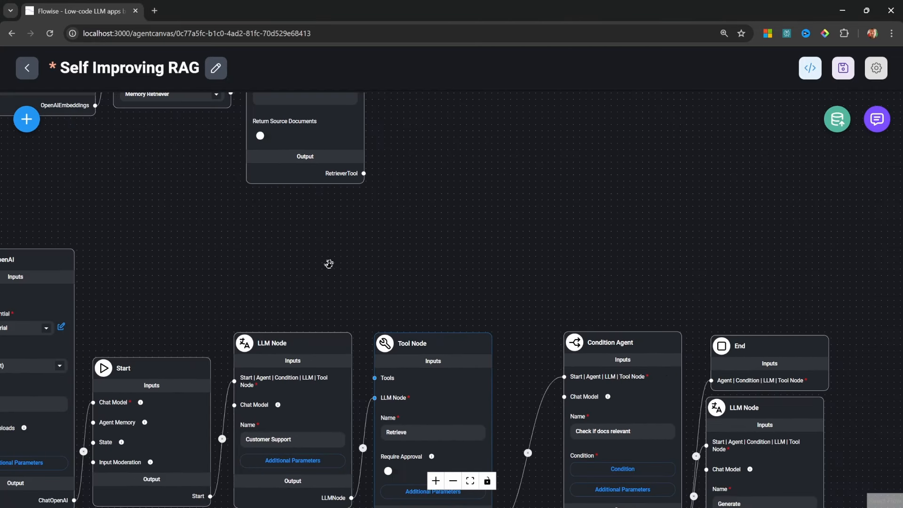
drag(365, 174, 374, 379)
Step: Move the Retriever Tool and the nodes feeding it down, closer to the main row of the flow
drag(336, 162, 332, 251)
drag(165, 104, 167, 225)
drag(560, 231, 686, 348)
drag(166, 119, 173, 211)
drag(45, 183, 53, 282)
Step: Shift the Condition Agent slightly toward the Tool Node and set its context prompt value to the Tool Node output, seqToolNode_0
drag(636, 453, 431, 137)
scroll(430, 136, up, 3)
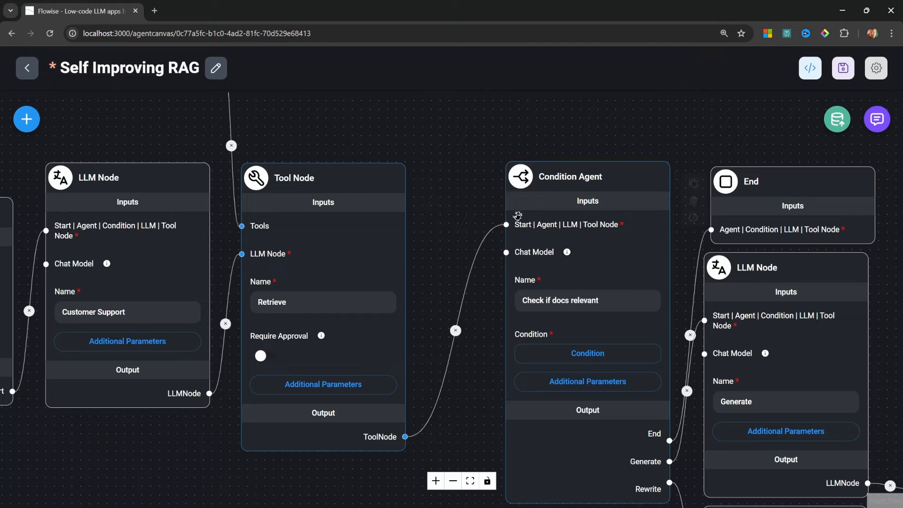
mouse_move(546, 192)
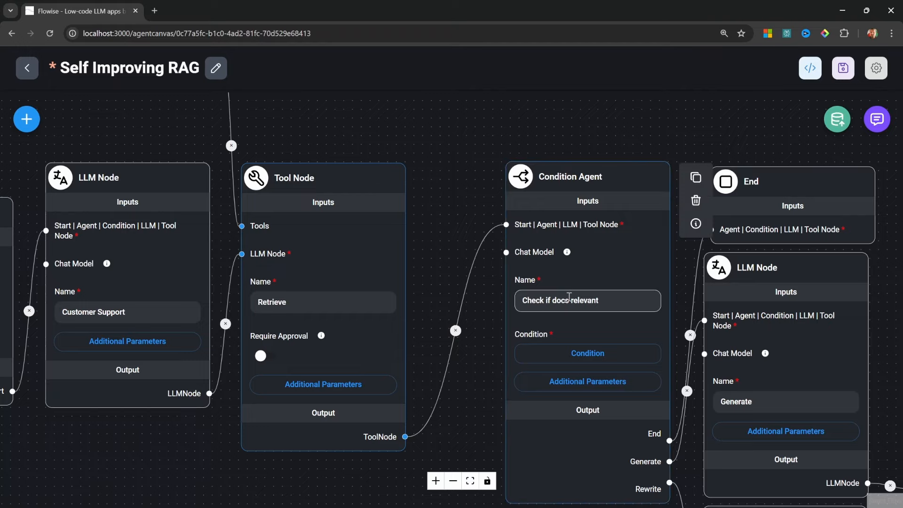
drag(563, 185, 544, 184)
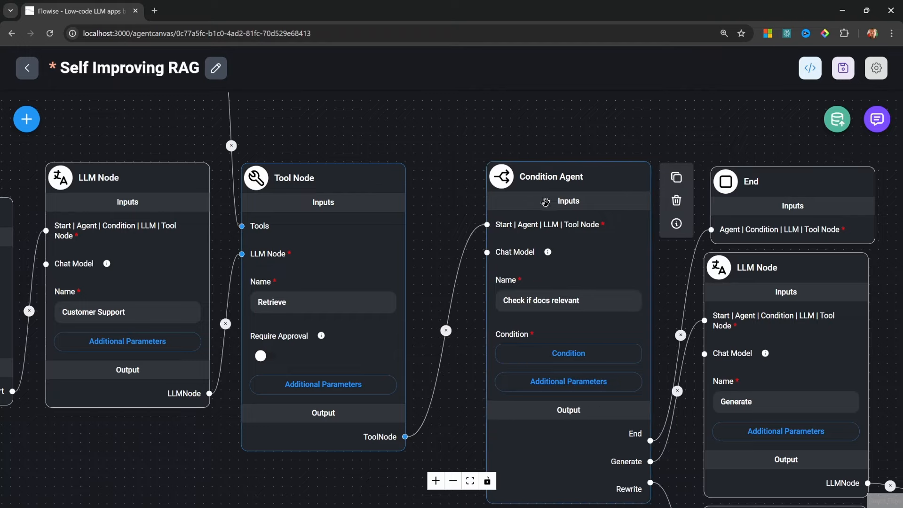
click(570, 383)
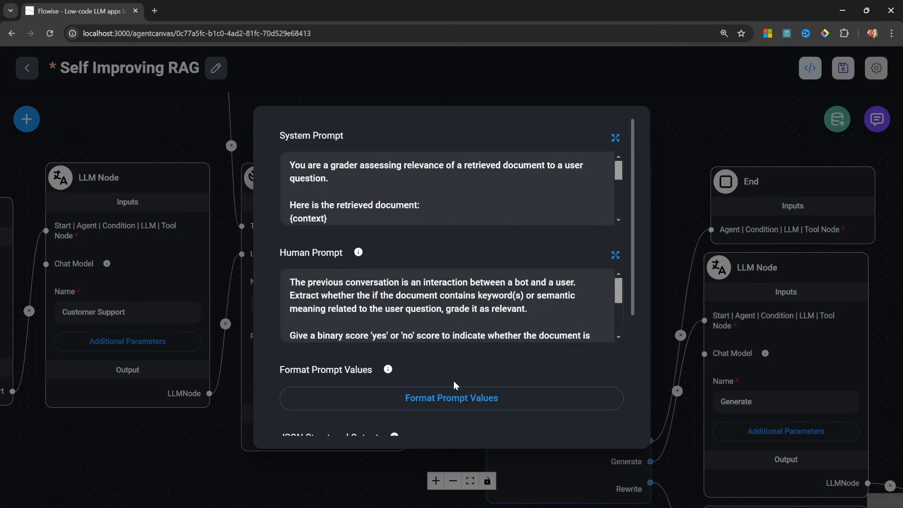
click(465, 399)
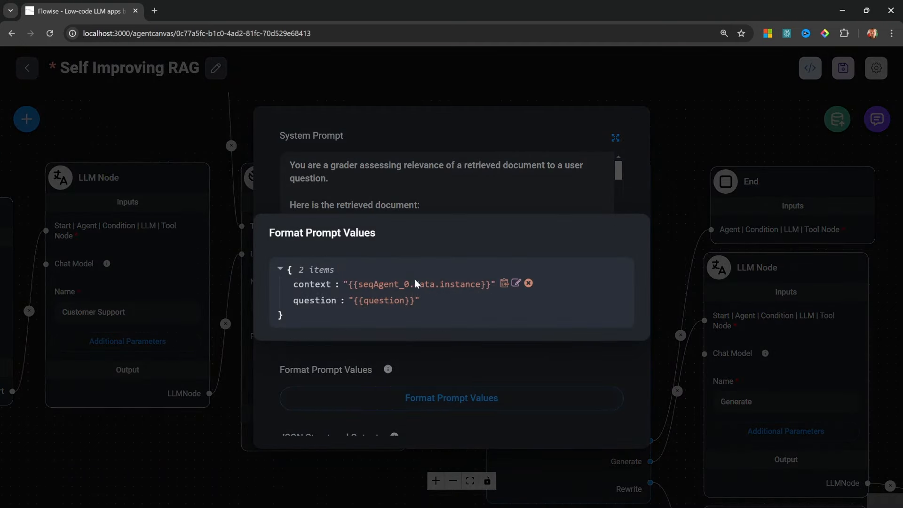
click(517, 283)
click(423, 288)
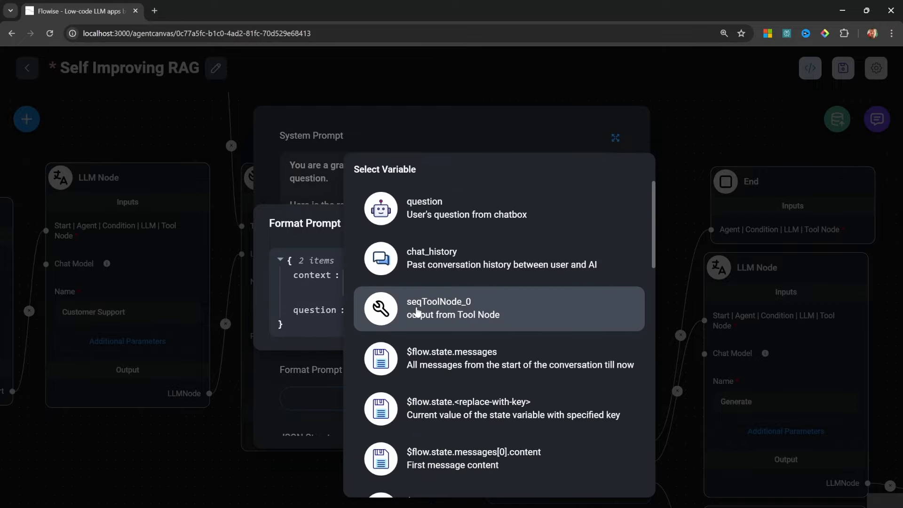
click(432, 311)
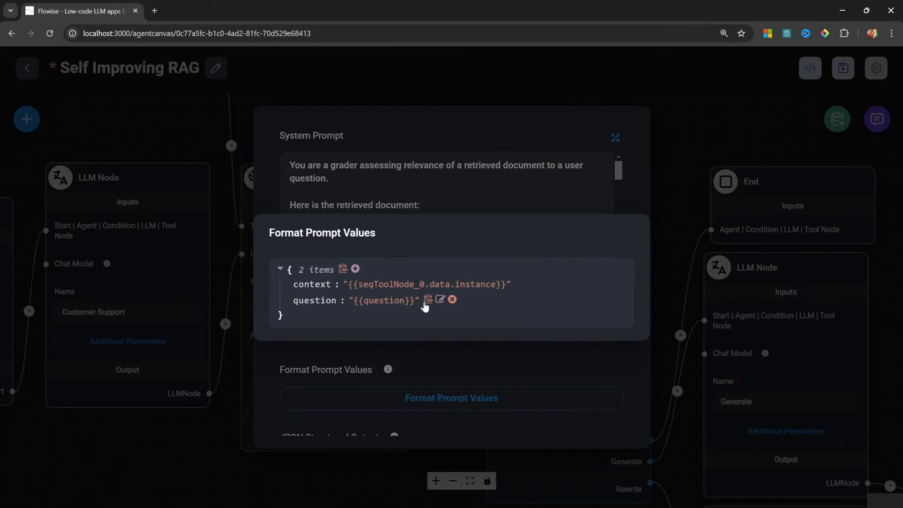
click(444, 127)
click(430, 83)
Step: Nudge the Tool Node toward the Condition Agent, save the agentflow, and ask "What are the current specials?" in the test chat
scroll(400, 118, down, 2)
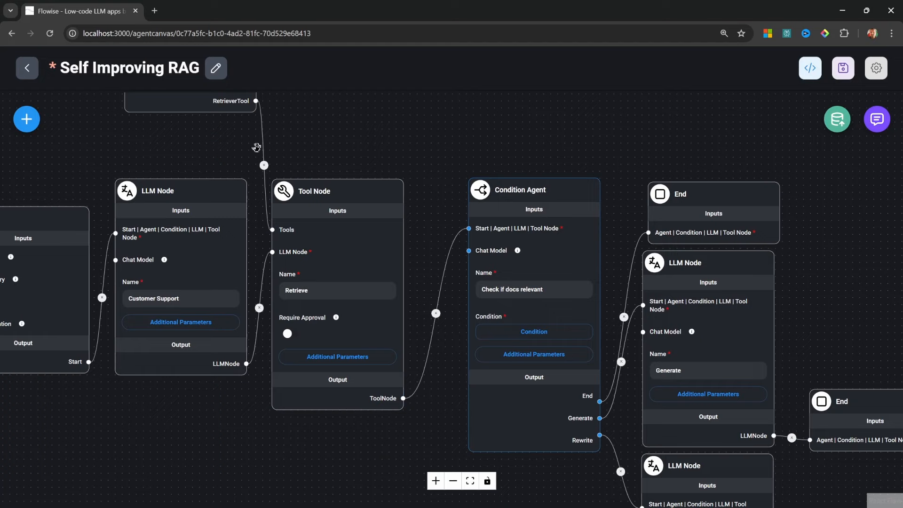
mouse_move(357, 198)
mouse_down()
mouse_move(348, 201)
mouse_move(355, 199)
mouse_up()
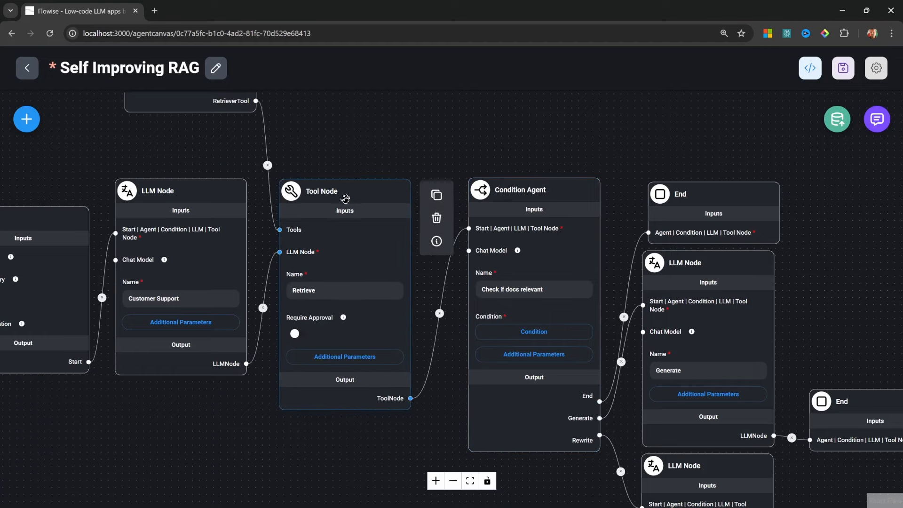
click(534, 278)
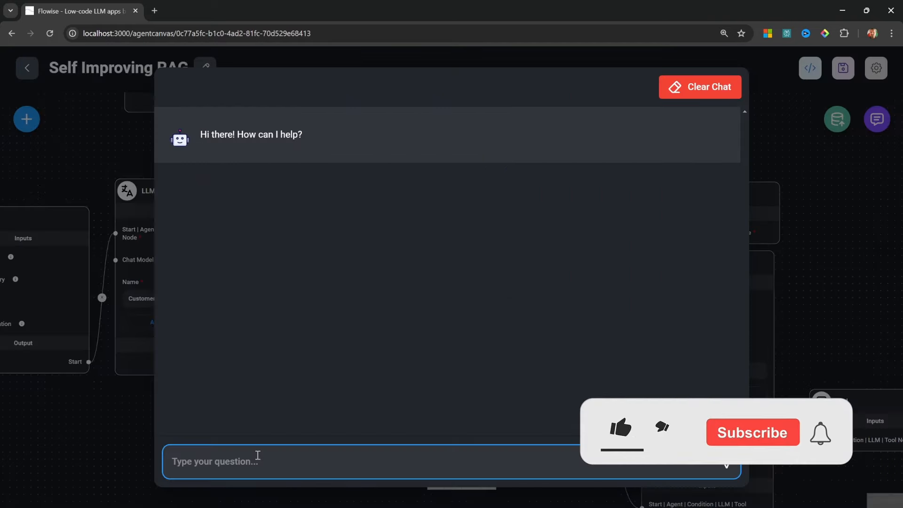
text(What a)
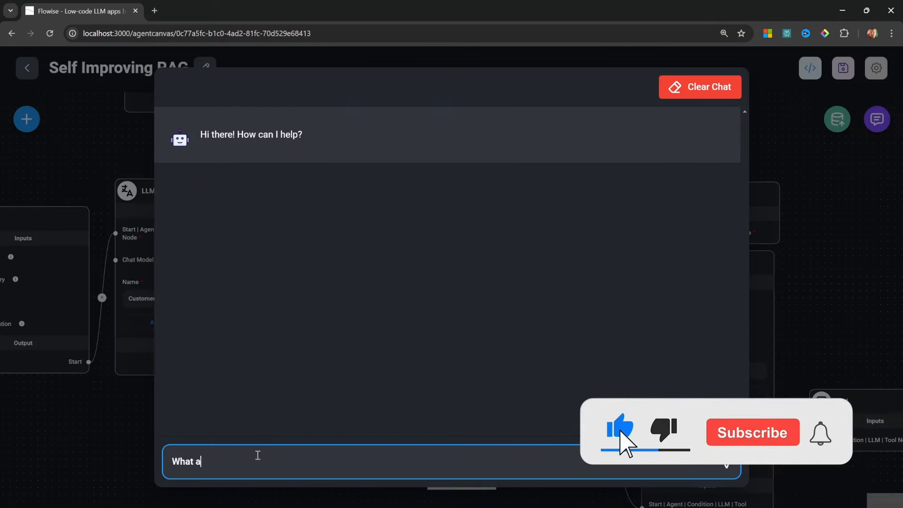
text(re the current specials?)
key(Return)
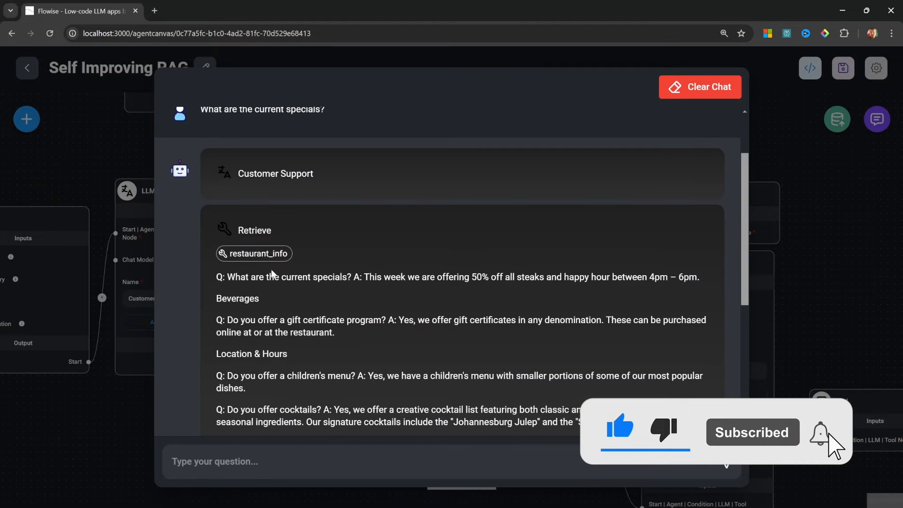
Step: Inspect the restaurant_info tool call for the specials question and the route chosen by the Check if docs relevant agent
click(270, 255)
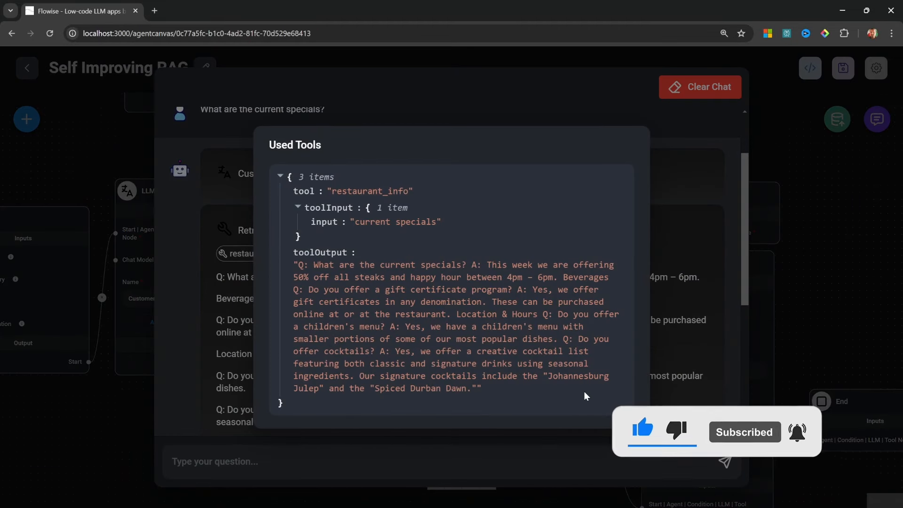
click(215, 310)
scroll(288, 329, down, 5)
drag(331, 221, 226, 217)
click(225, 218)
double_click(240, 250)
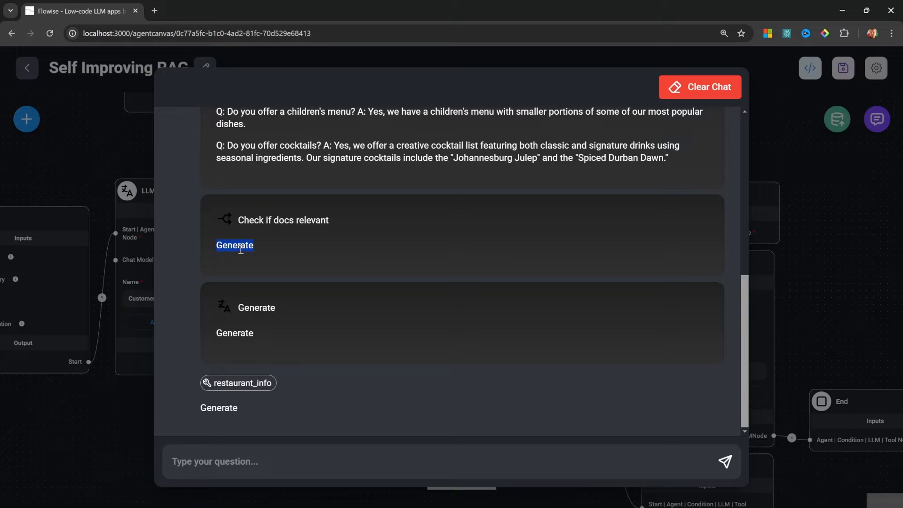
Step: Ask the off-topic question "Do you sell crypto?" in the test chat
click(289, 461)
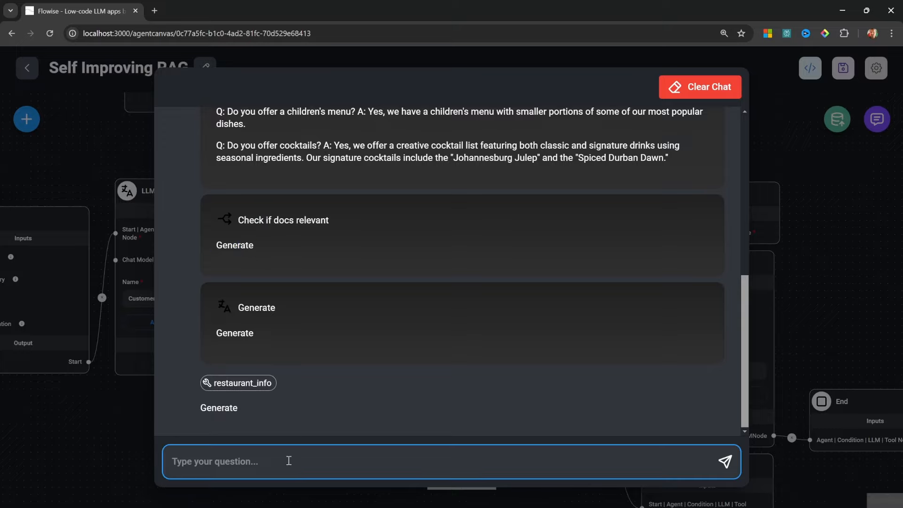
text(Do you sell crypto?)
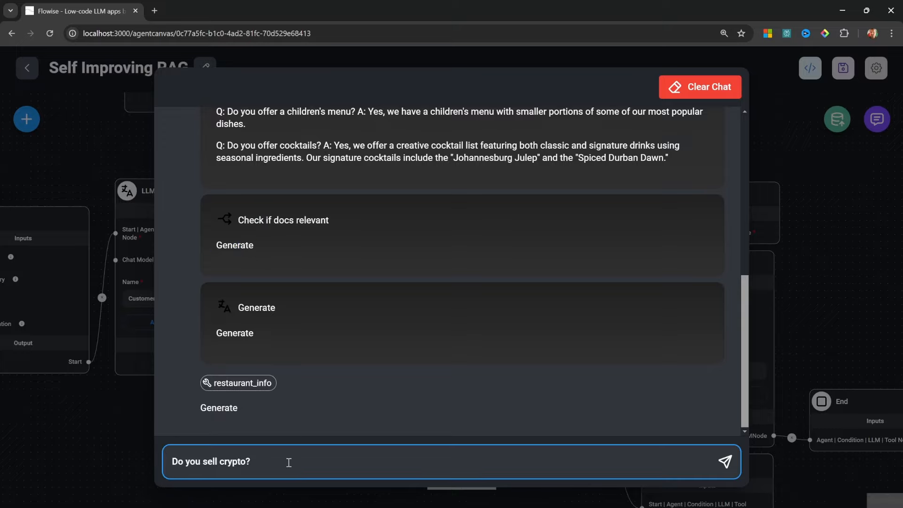
key(Return)
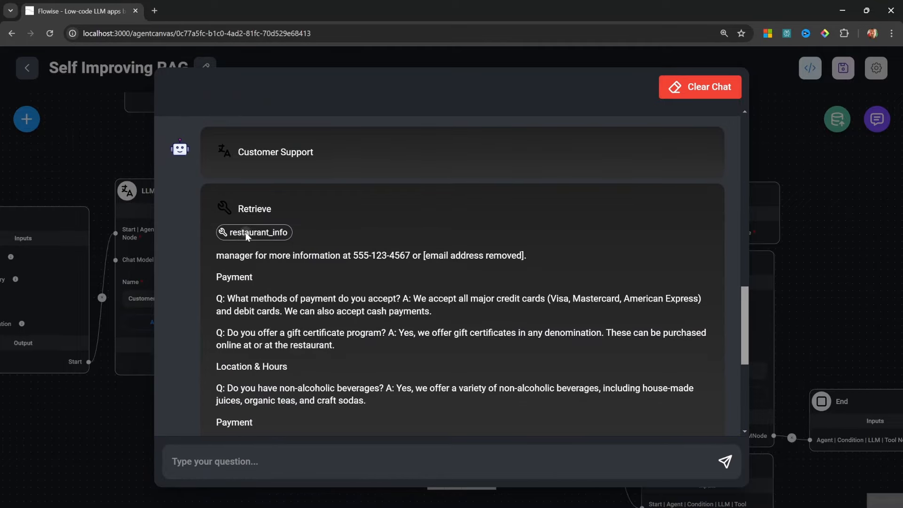
Step: Inspect the restaurant_info tool call and document grading for the crypto question, and close the chat
click(246, 232)
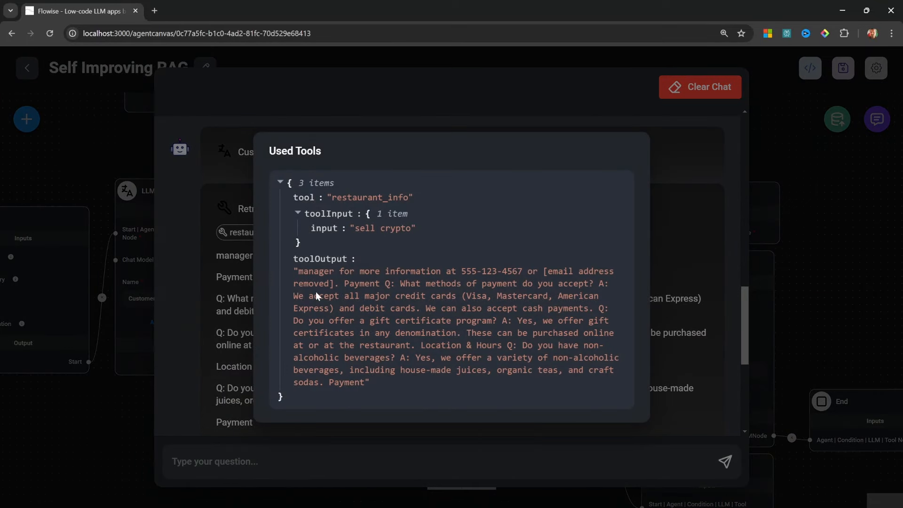
click(229, 293)
scroll(249, 230, down, 5)
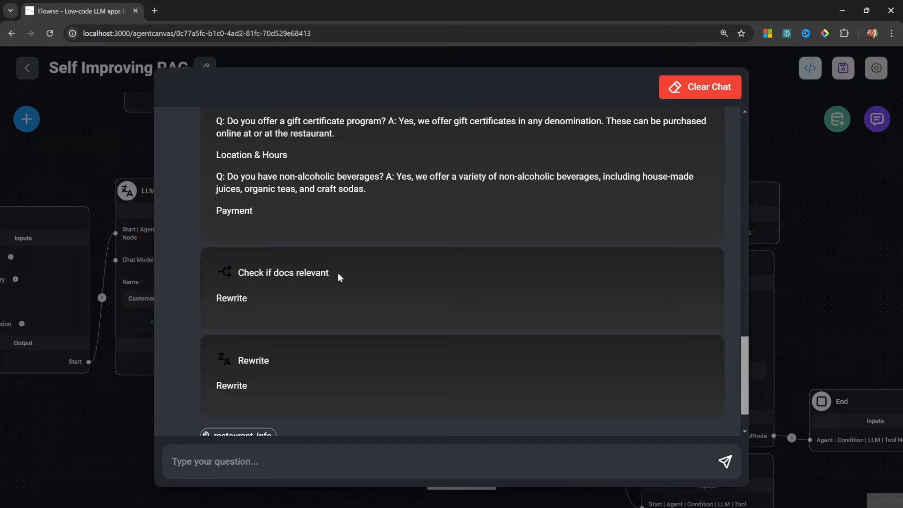
scroll(237, 248, down, 1)
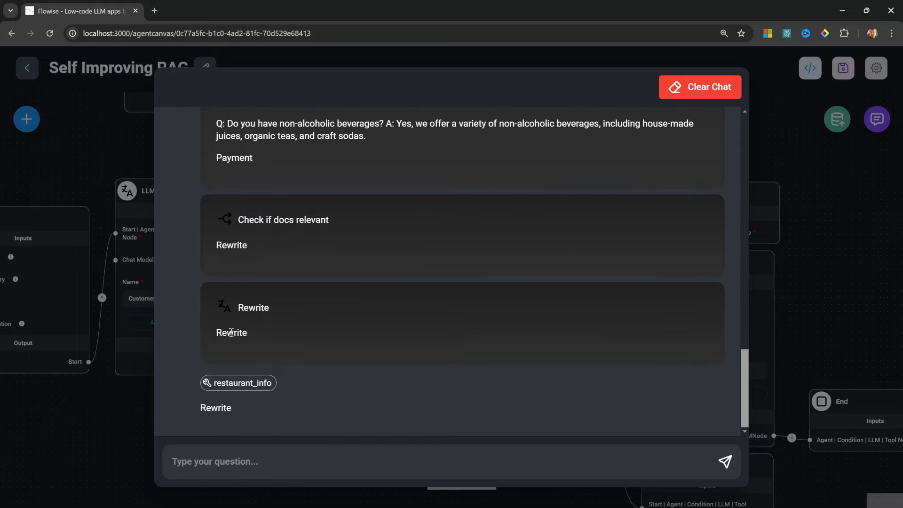
click(84, 422)
Step: Replace the Generate node's system prompt with question-answering instructions based on retrieved context, including the {question} and {context} placeholders, and save it
drag(375, 439, 356, 213)
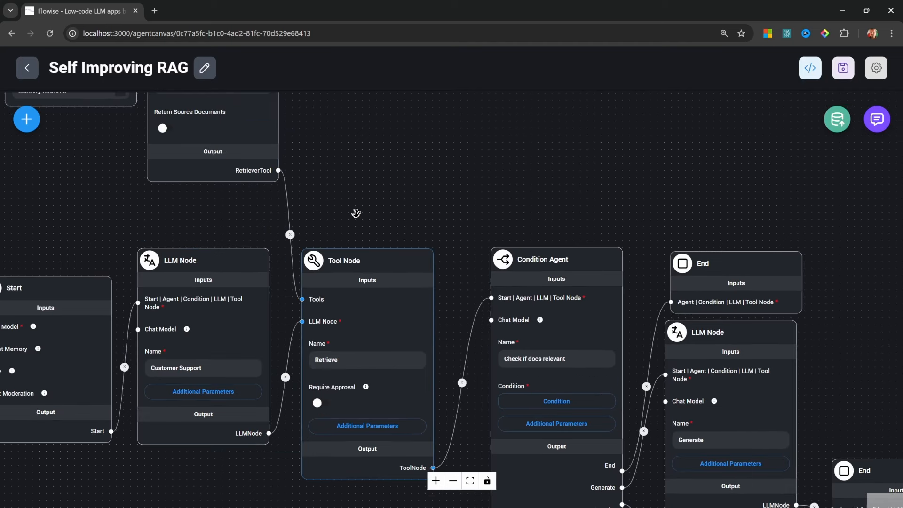
drag(371, 266, 375, 265)
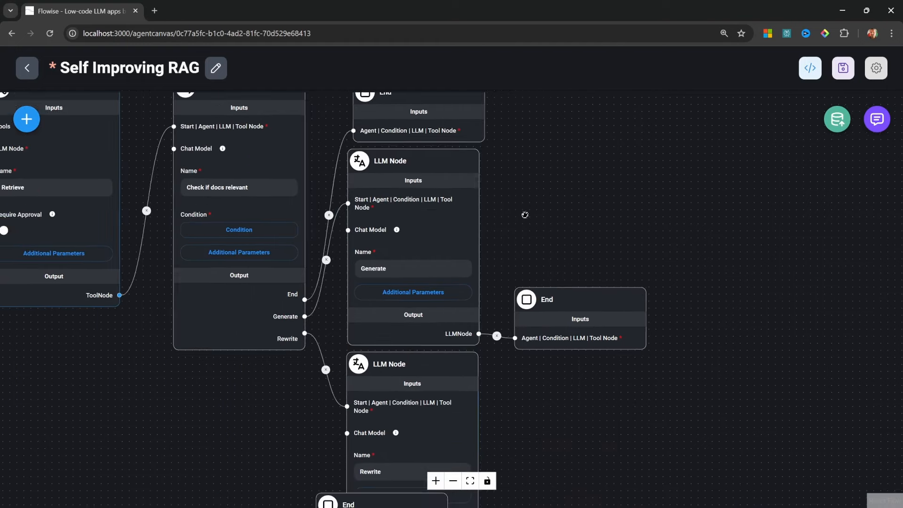
drag(524, 214, 517, 250)
scroll(532, 306, up, 2)
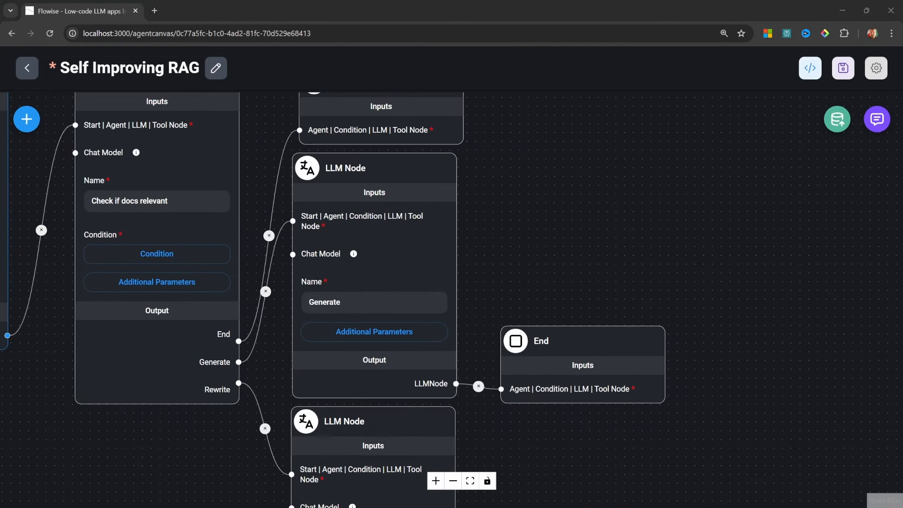
click(382, 331)
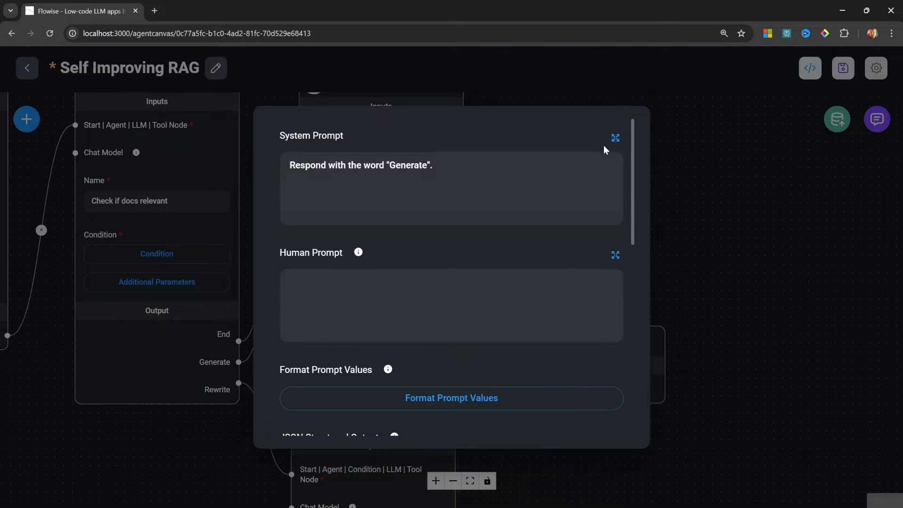
click(614, 138)
key(ctrl+a)
key(BackSpace)
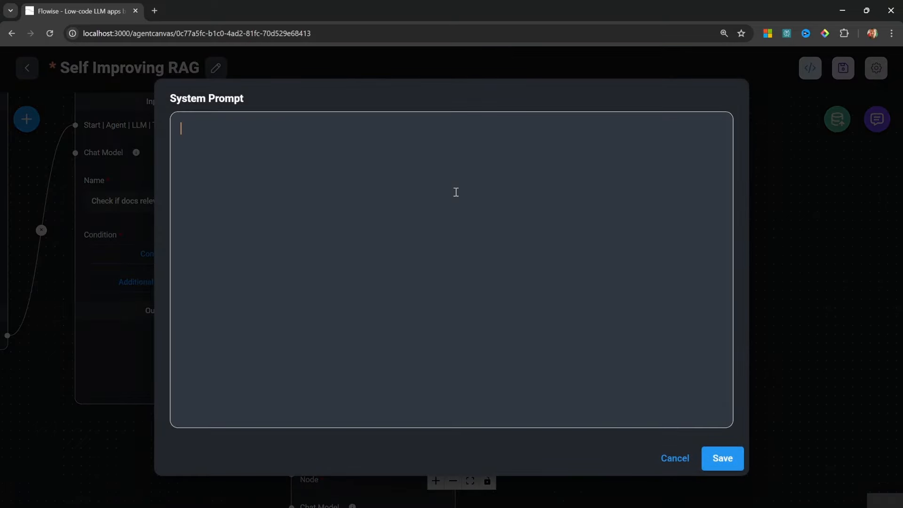
text(You are an assistant for question-answering tasks. Use the following pieces of retrieved context to answer the question. If you don't know the answer, just say that you don't know. Remember to include sources and citations.  Question: {question}  Context: {context}  Answer:)
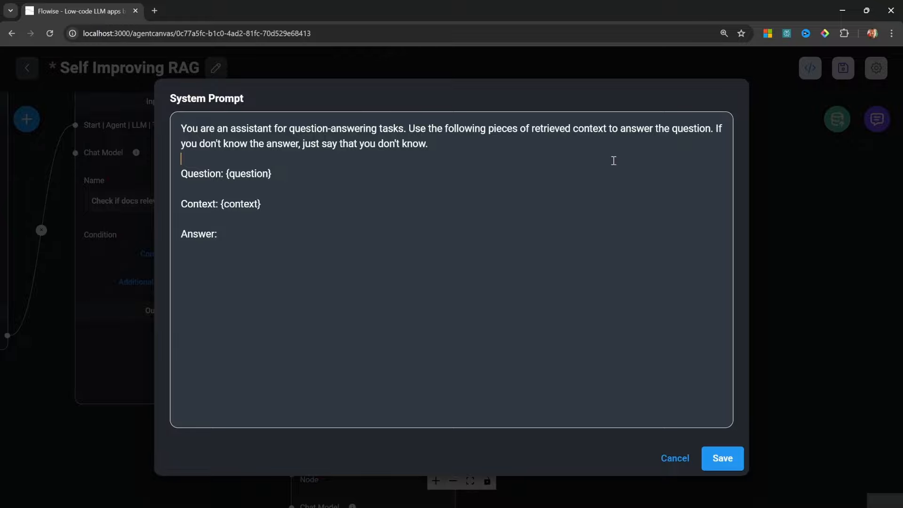
click(297, 176)
click(705, 452)
Step: Set the Generate node's human prompt to "Given the user question and context, answer user query.", without the sentence about sources and citations
click(435, 302)
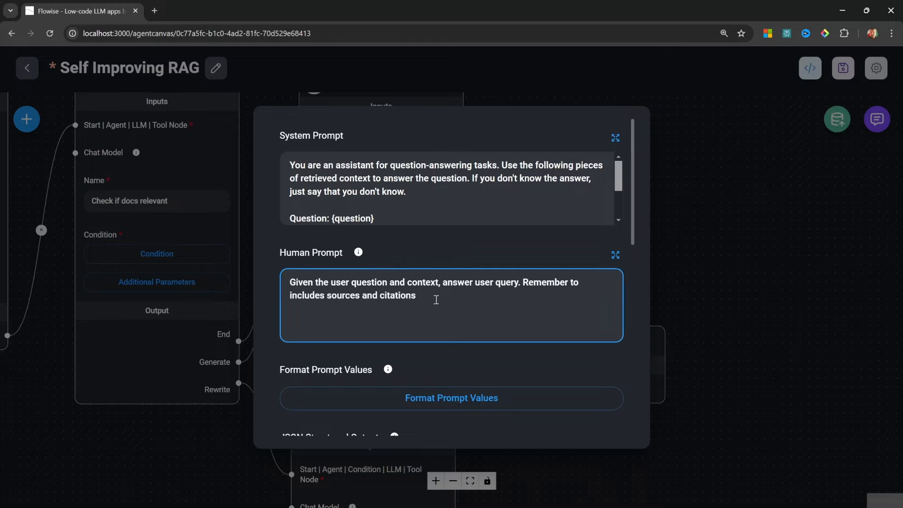
key(ctrl+BackSpace)
key(ctrl+BackSpace)
key(ctrl+BackSpace)
key(ctrl+BackSpace)
key(ctrl+BackSpace)
key(ctrl+BackSpace)
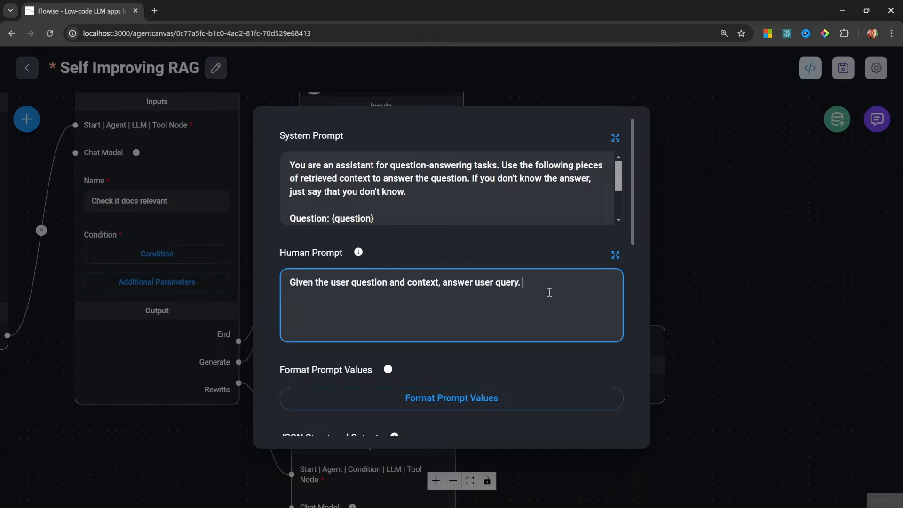
Step: Map the Generate node's prompt values: question to {{question}} and context to the Tool Node output {{seqToolNode_0.data.instance}}
scroll(553, 293, down, 2)
click(468, 292)
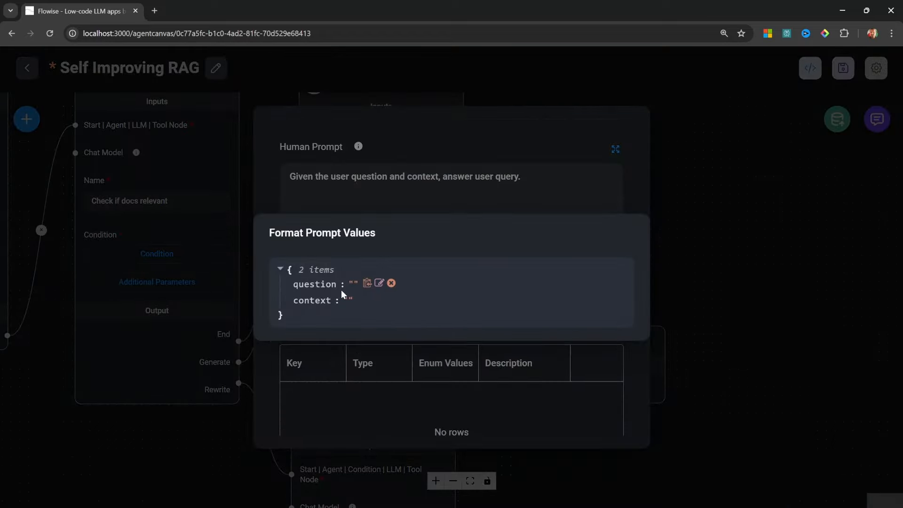
click(379, 282)
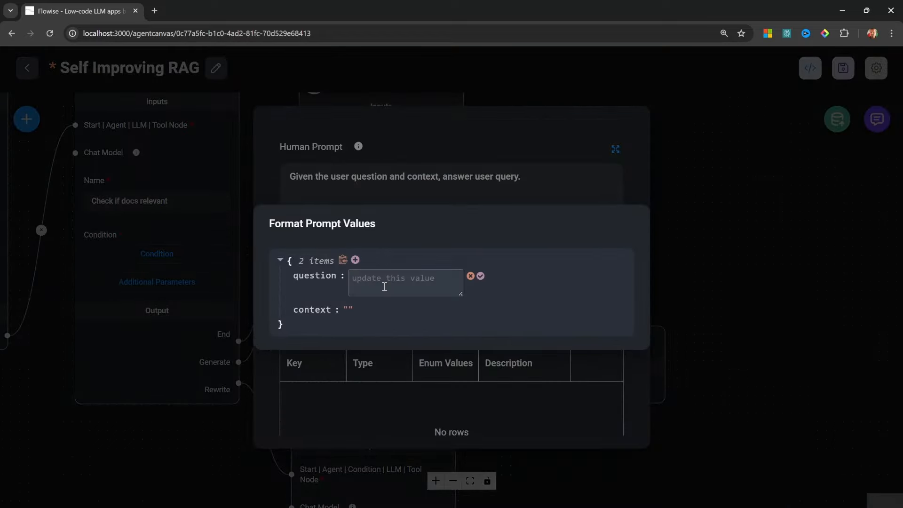
click(382, 222)
mouse_move(317, 307)
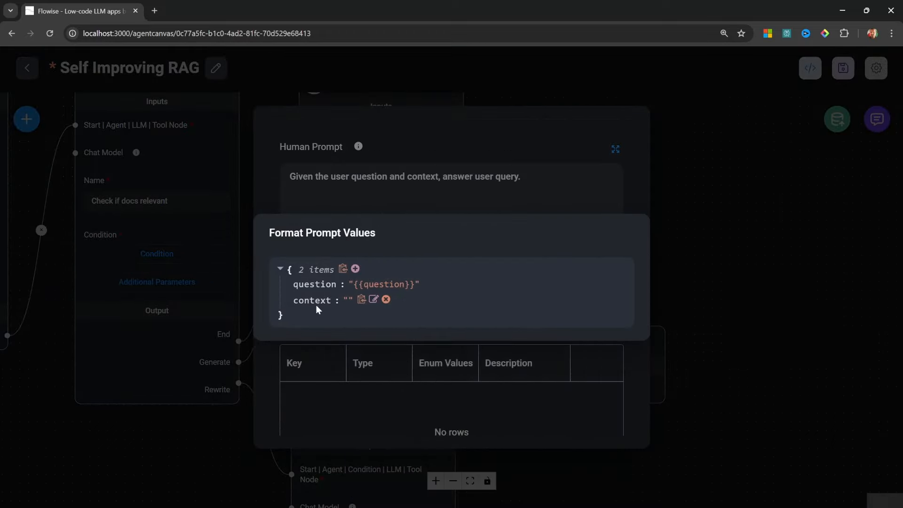
click(374, 298)
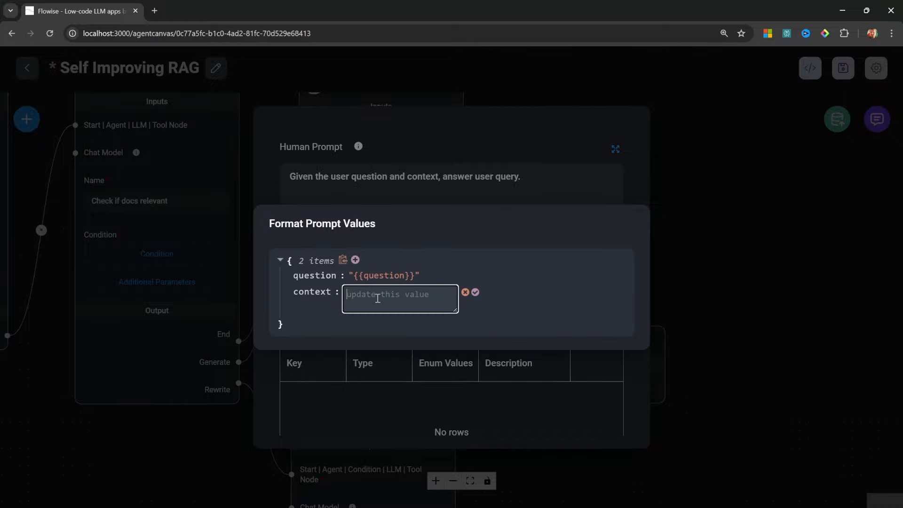
click(430, 305)
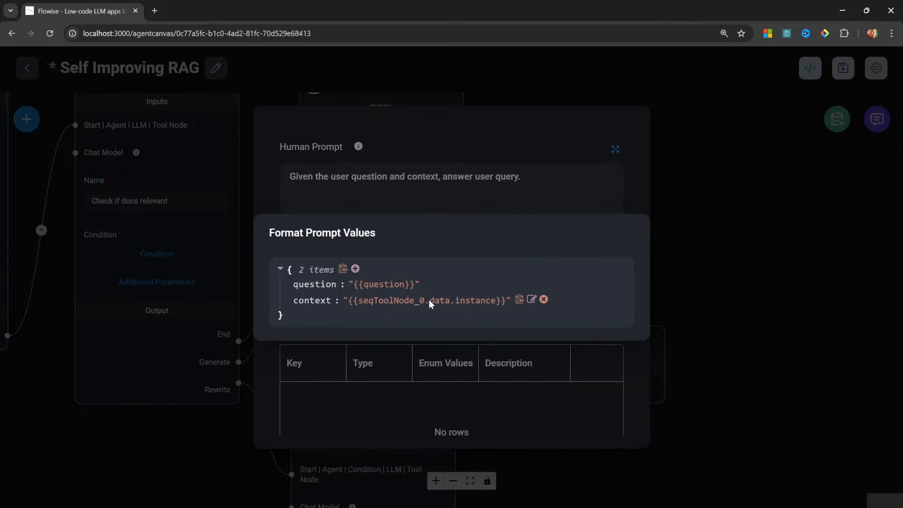
click(339, 397)
key(Escape)
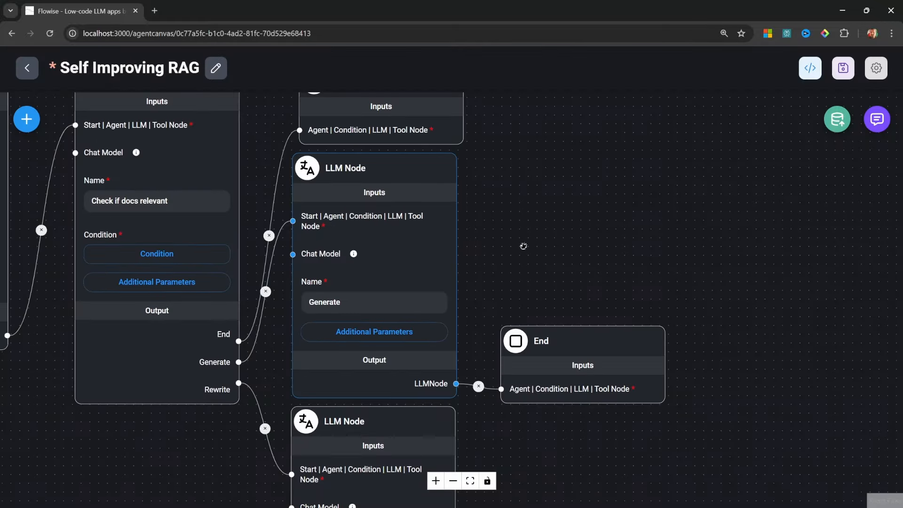
Step: Move the End node that overlaps the Rewrite node to the free space beside its LLMNode output
mouse_move(399, 260)
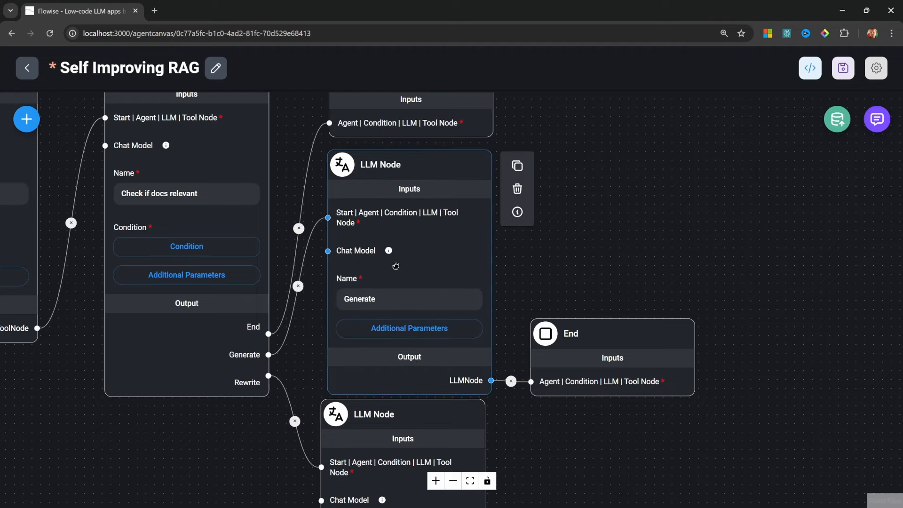
drag(562, 269, 558, 196)
scroll(558, 196, down, 4)
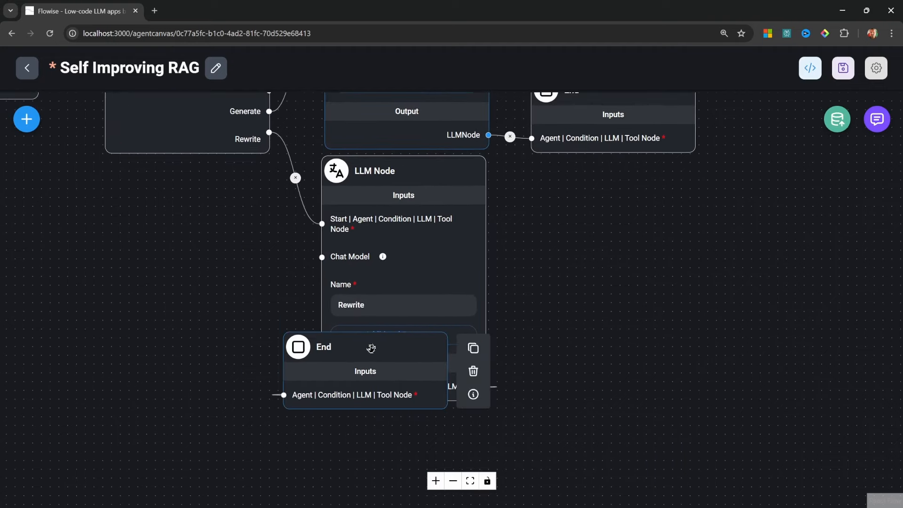
drag(369, 346, 605, 341)
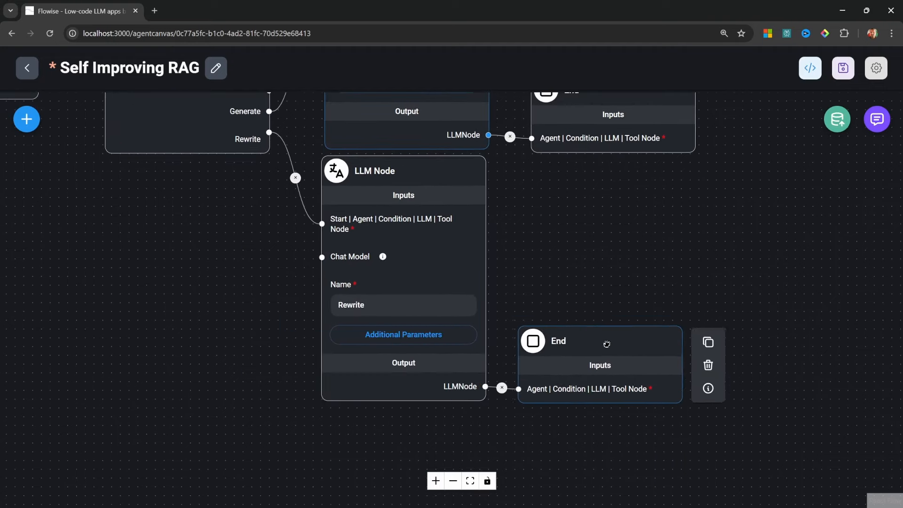
Step: Replace the Rewrite node's system prompt with "You are a helpful assistant that can Transform the query to produce a better question."
click(414, 338)
click(397, 211)
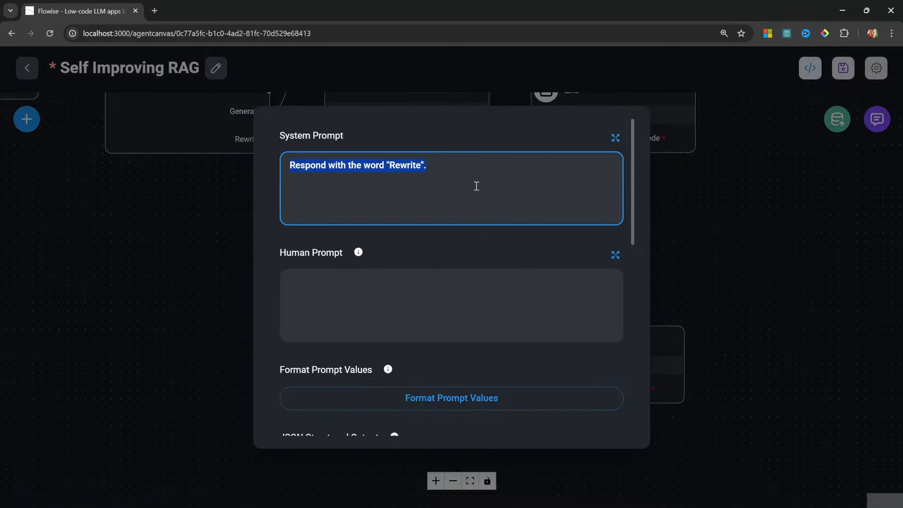
click(616, 138)
key(ctrl+a)
text(You are a helpful assistant that can Transform the query to produce a better question.)
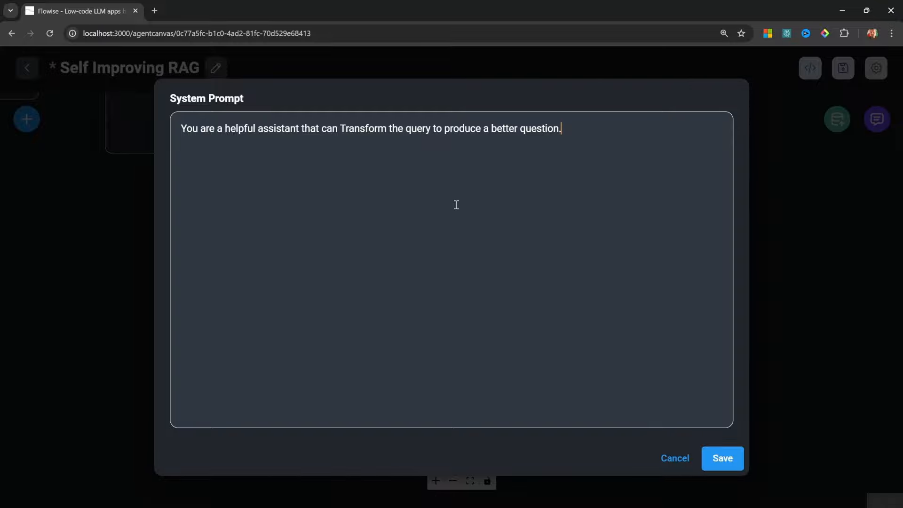
click(723, 458)
Step: Give the Rewrite node a human prompt that reasons about the input's semantic intent, includes {question}, and asks for an improved question
click(588, 288)
click(615, 255)
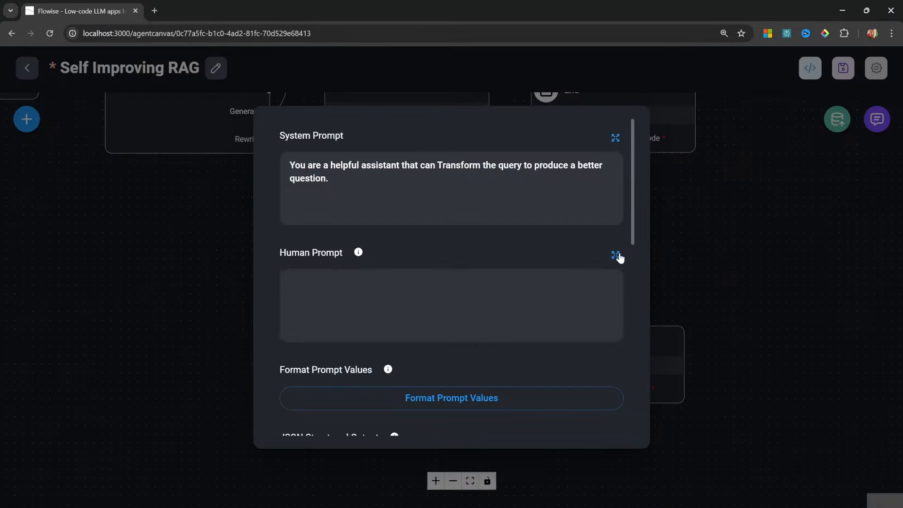
text(Look at the input and try to reason about the underlying semantic intent / meaning.  Here is the initial question: {question}  Formulate an improved question:)
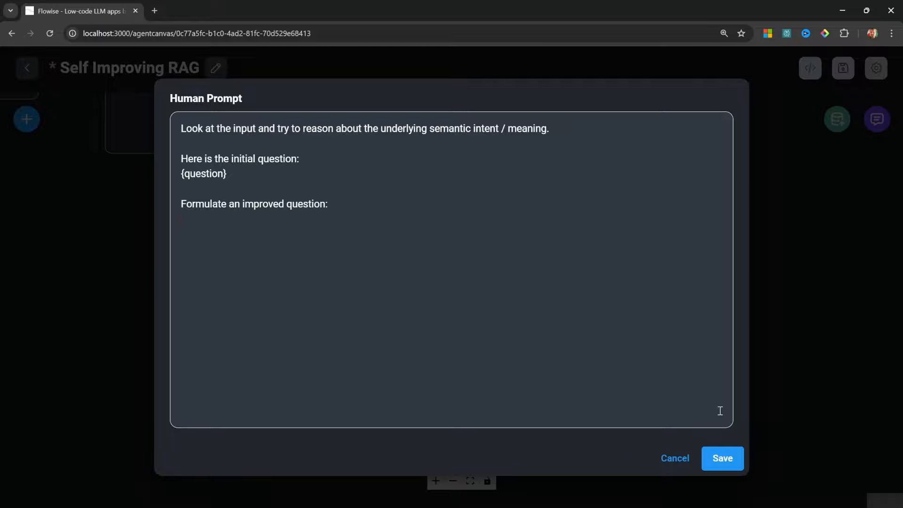
click(734, 459)
Step: Map the Rewrite node's question prompt value to the user's question from the chatbox, and save the agentflow
scroll(486, 306, down, 2)
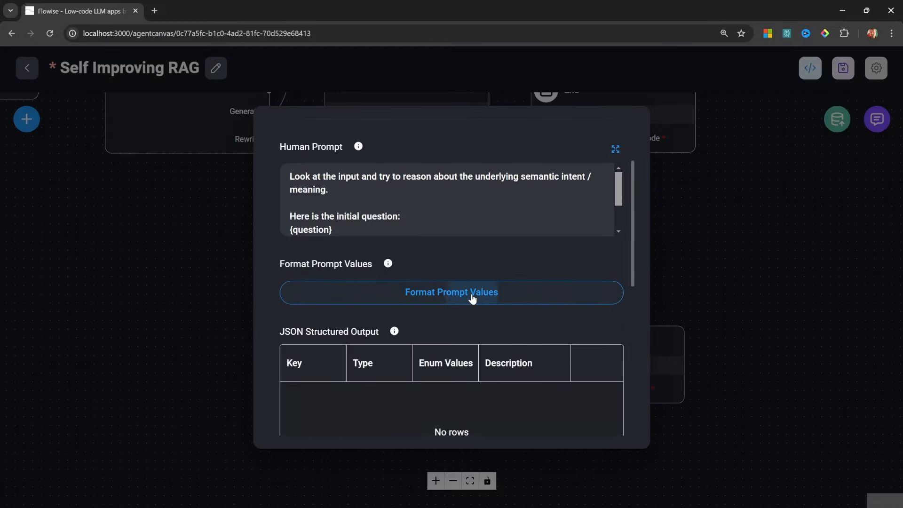
click(471, 297)
click(379, 292)
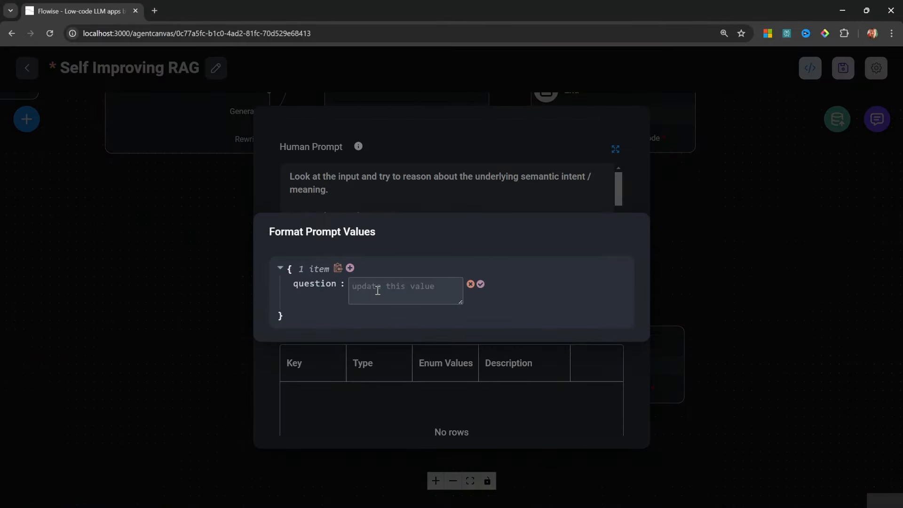
click(354, 289)
click(431, 227)
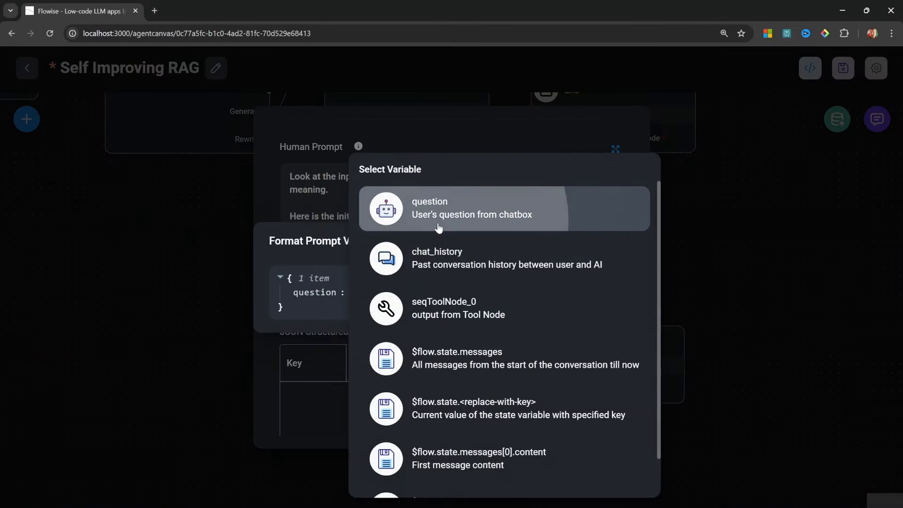
click(682, 295)
click(681, 295)
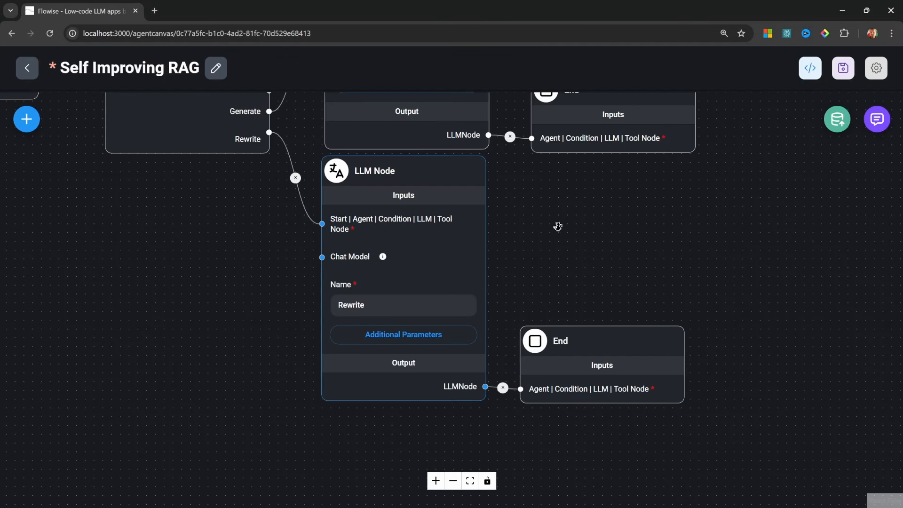
click(843, 68)
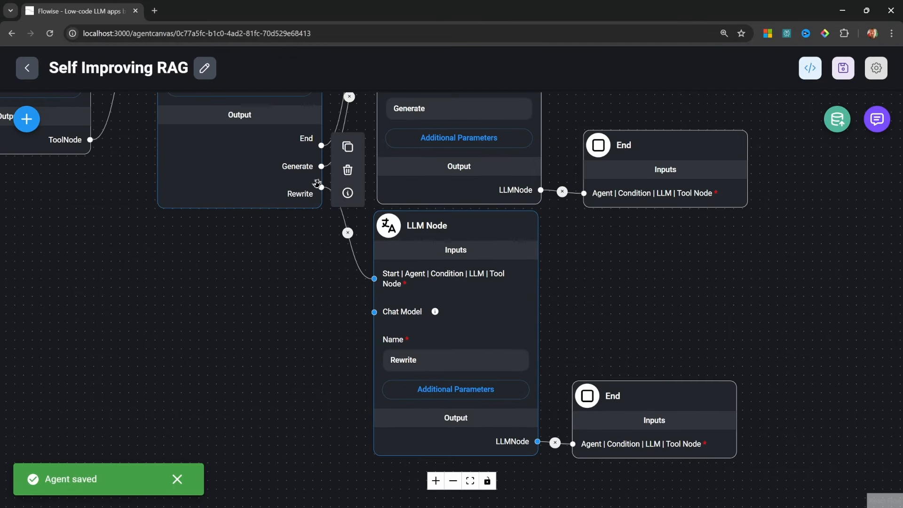
Step: Replace the End node after the Rewrite node with a Loop node connected to Rewrite's LLMNode output
drag(454, 245, 460, 247)
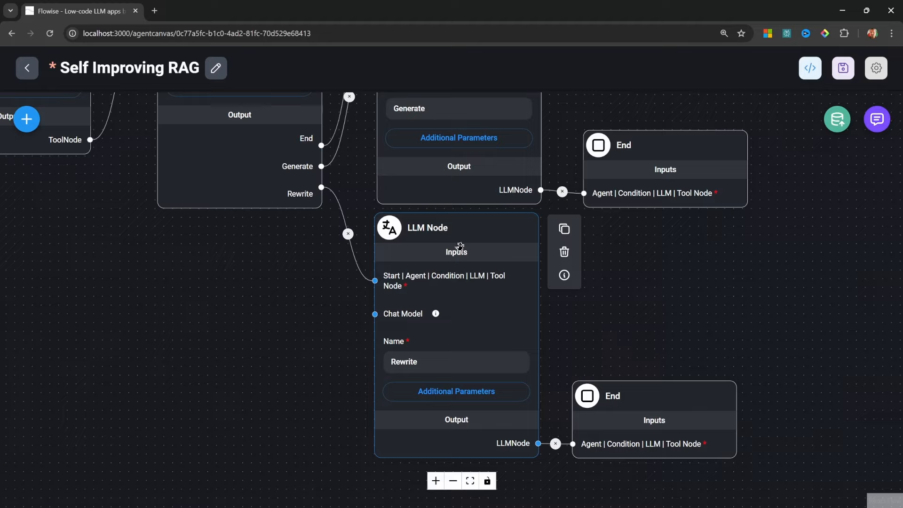
click(638, 399)
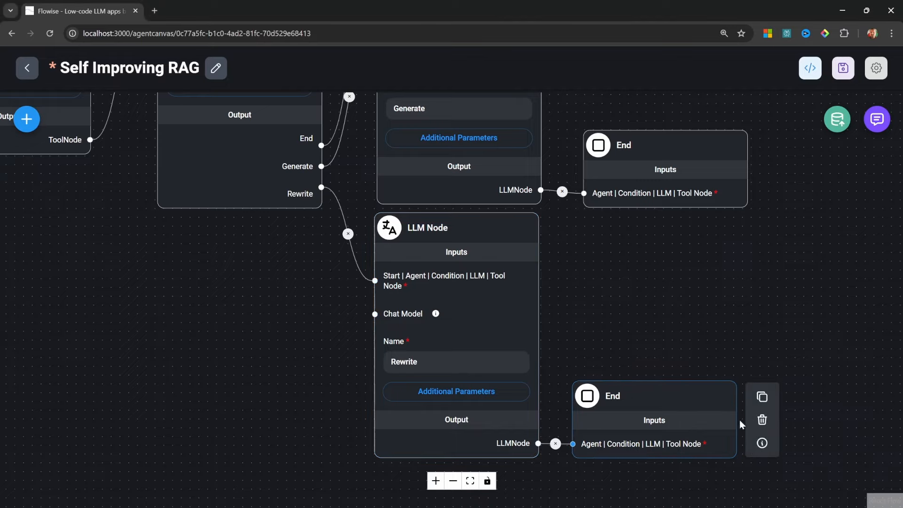
click(762, 419)
click(379, 294)
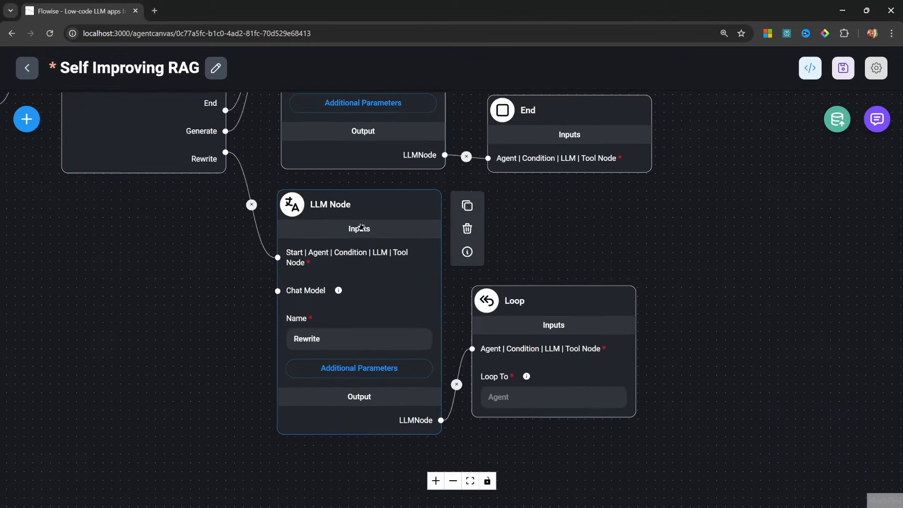
drag(378, 227, 385, 219)
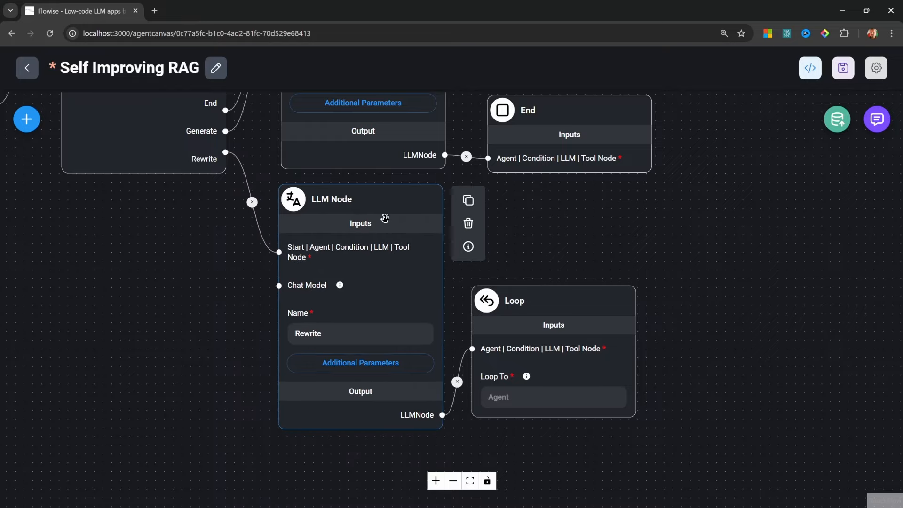
Step: Copy the first LLM Node's name, Customer Support, into the Loop node's Loop To setting
drag(170, 284, 570, 476)
drag(117, 296, 360, 377)
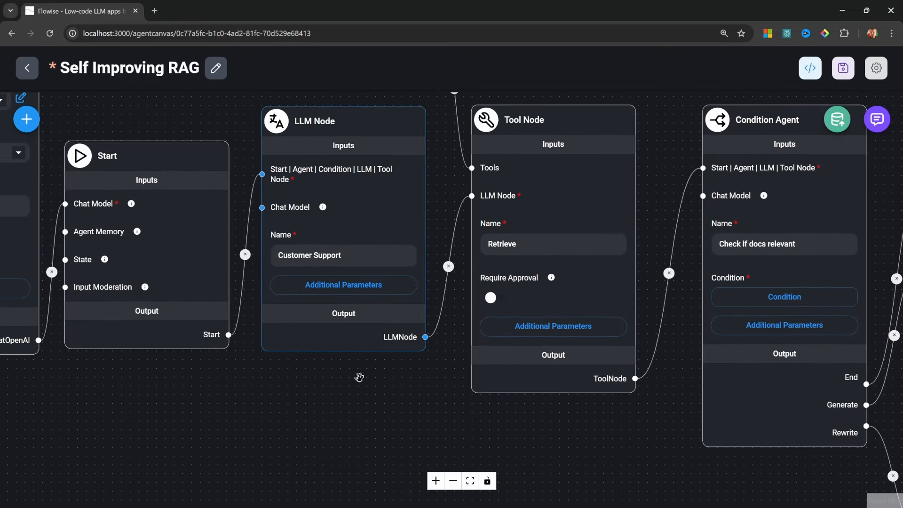
triple_click(361, 250)
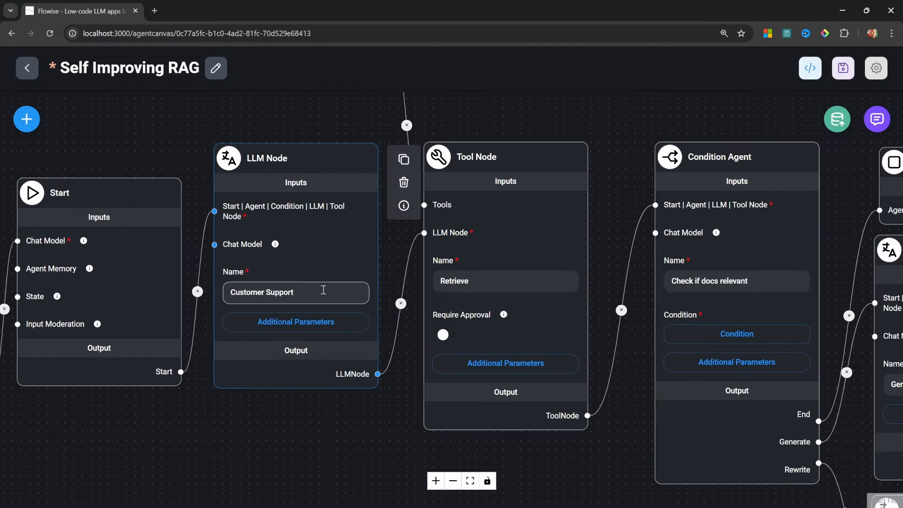
triple_click(323, 290)
key(ctrl+c)
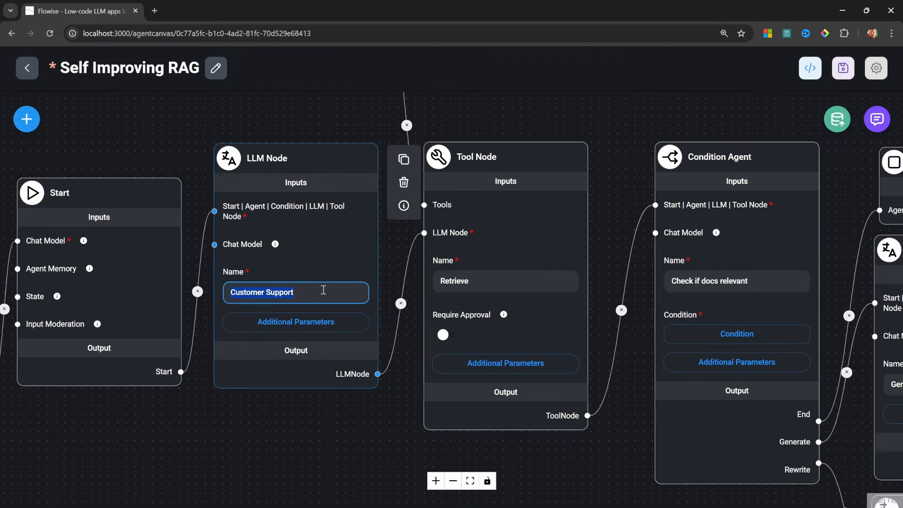
drag(614, 460, 447, 363)
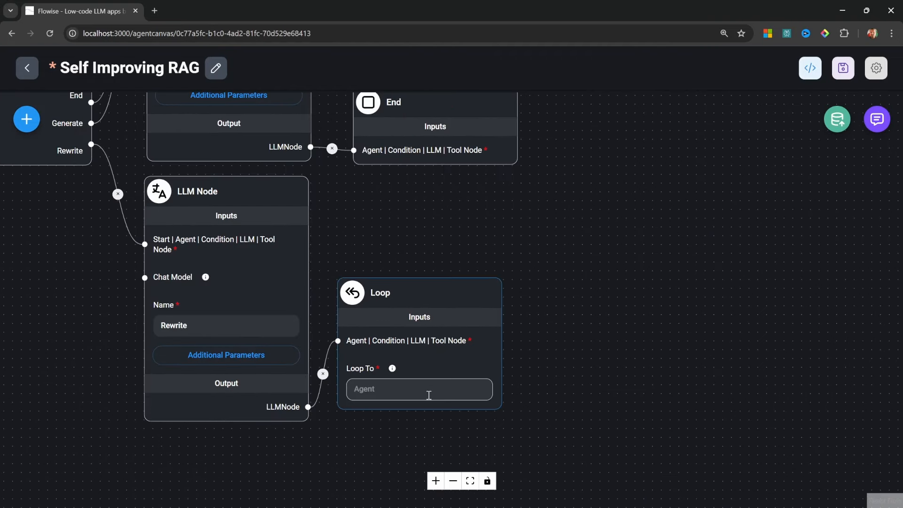
click(434, 392)
key(ctrl+v)
click(507, 388)
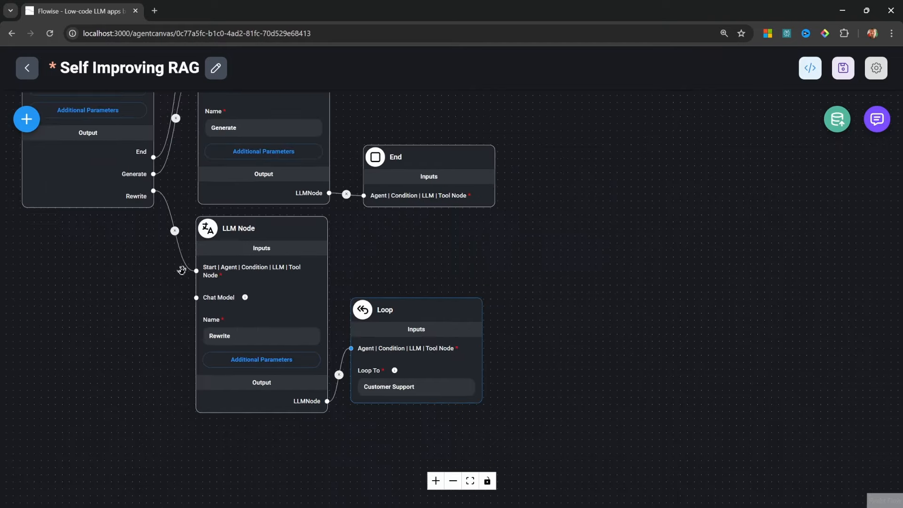
Step: Save the agentflow and test it in an expanded chat by asking "Do you sell crypto?"
drag(105, 253, 512, 341)
scroll(499, 349, down, 3)
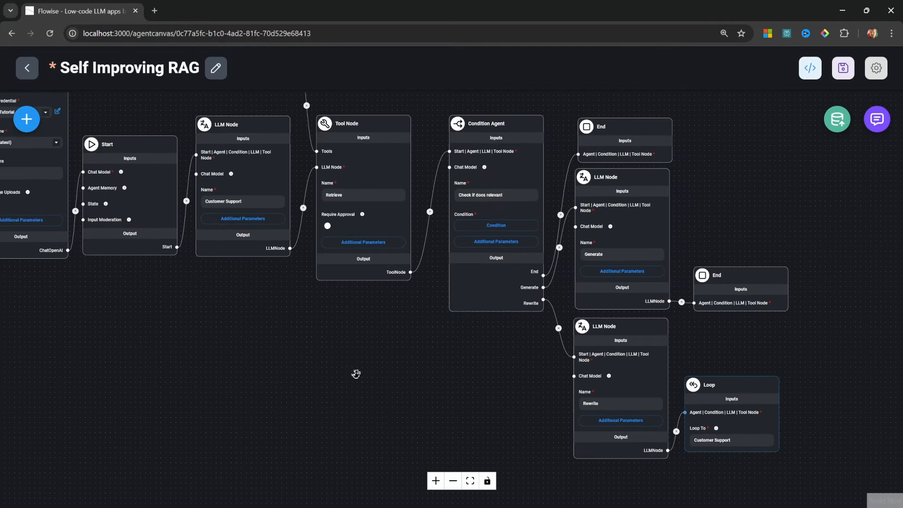
drag(256, 314, 377, 365)
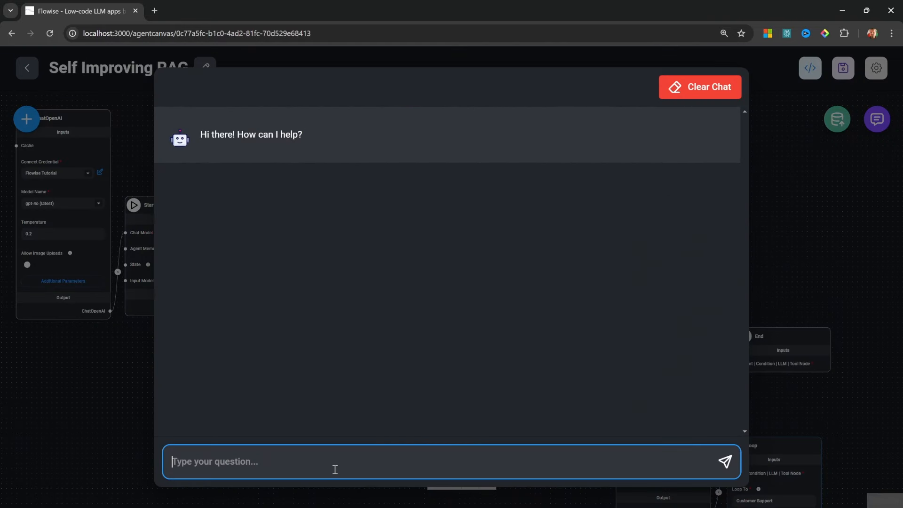
text(Do you sell crypto?)
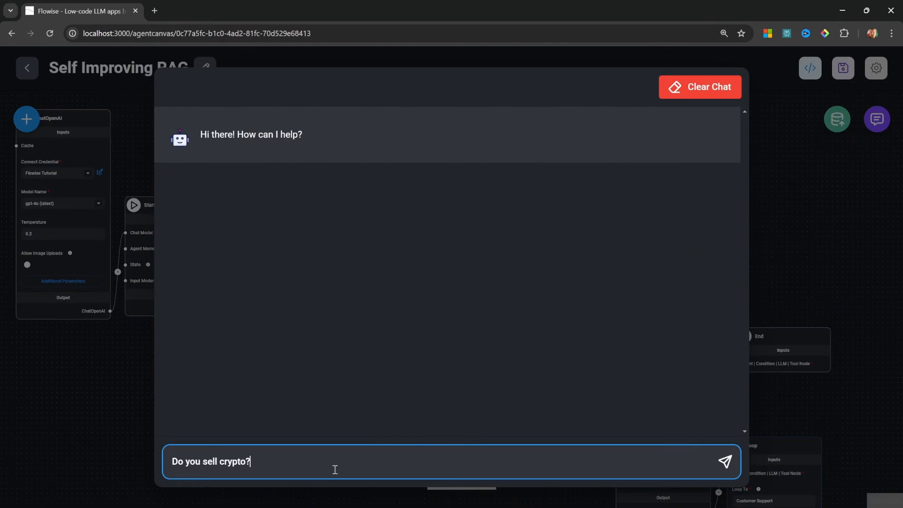
key(Return)
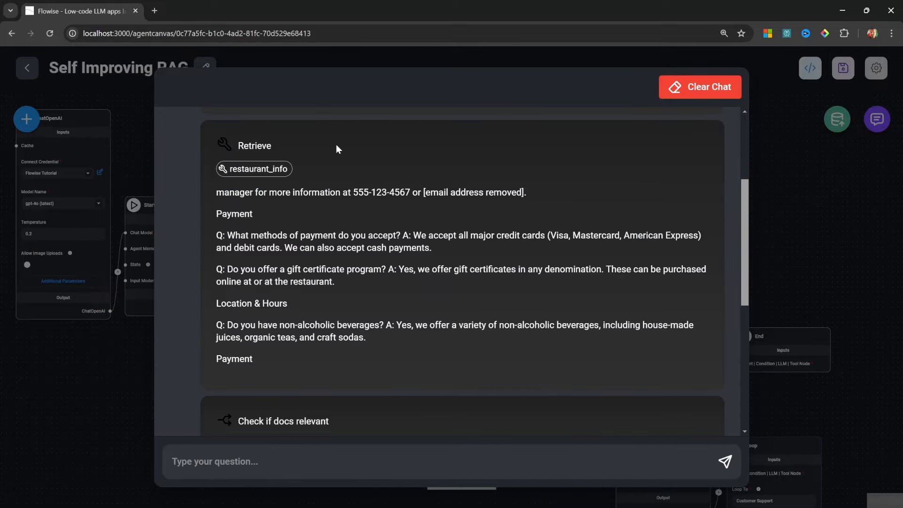
Step: Inspect the restaurant_info tool's input and output for the Retrieve step, and close the tool details
click(233, 169)
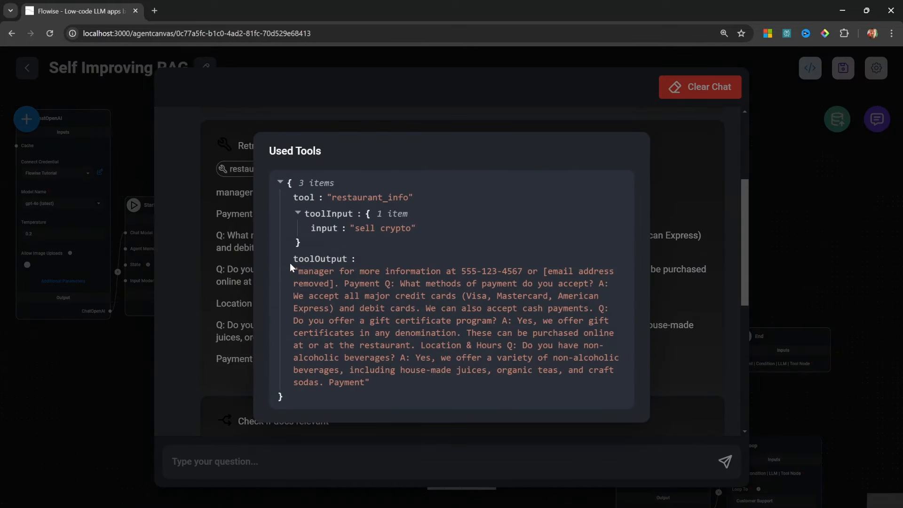
drag(291, 267, 405, 385)
click(485, 386)
click(691, 331)
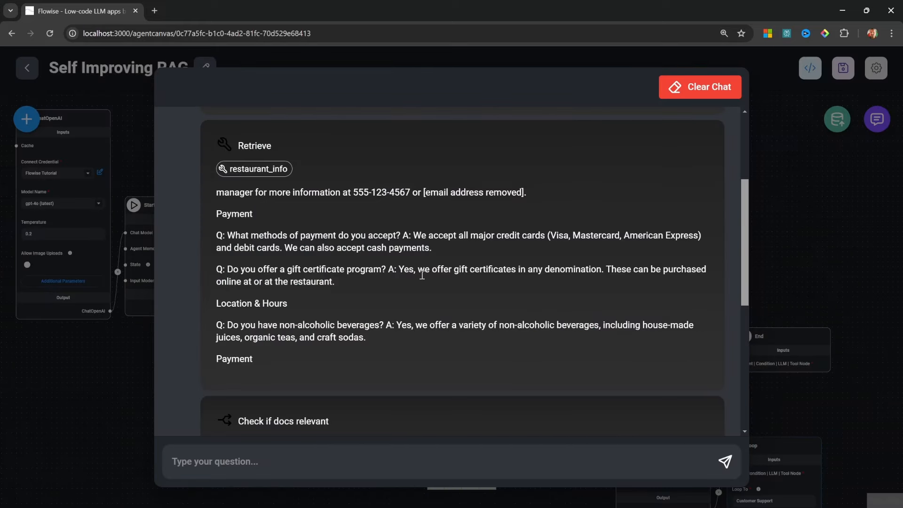
Step: Review the response's document relevance decision, the Rewrite node's question, and the final answer
scroll(422, 263, down, 5)
double_click(229, 182)
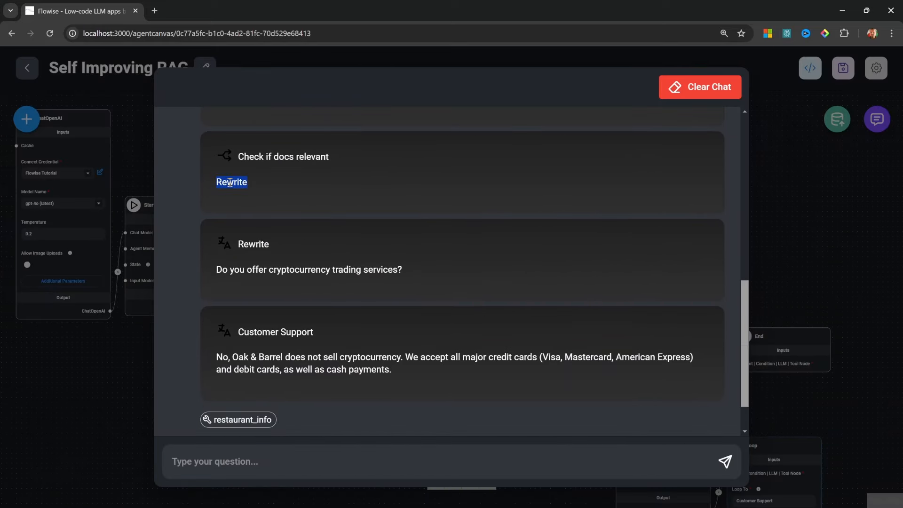
click(236, 245)
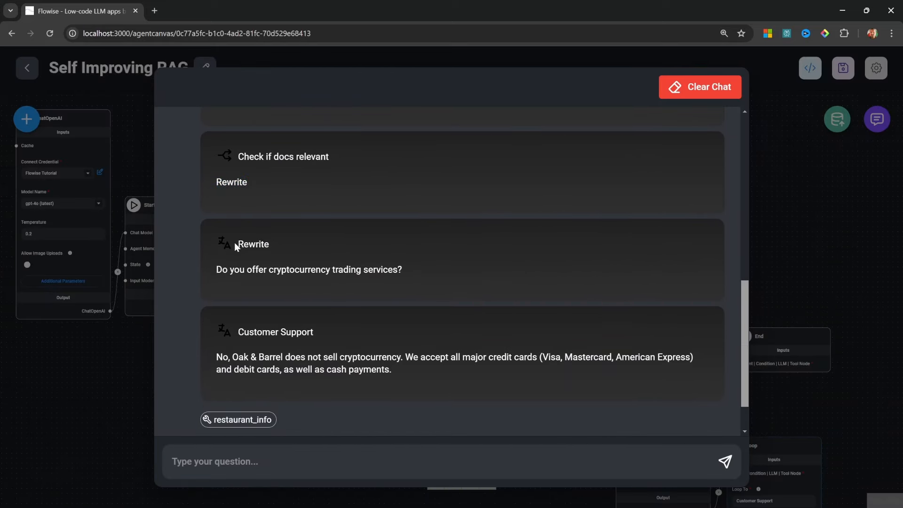
drag(425, 269, 213, 270)
click(421, 270)
drag(353, 407, 164, 395)
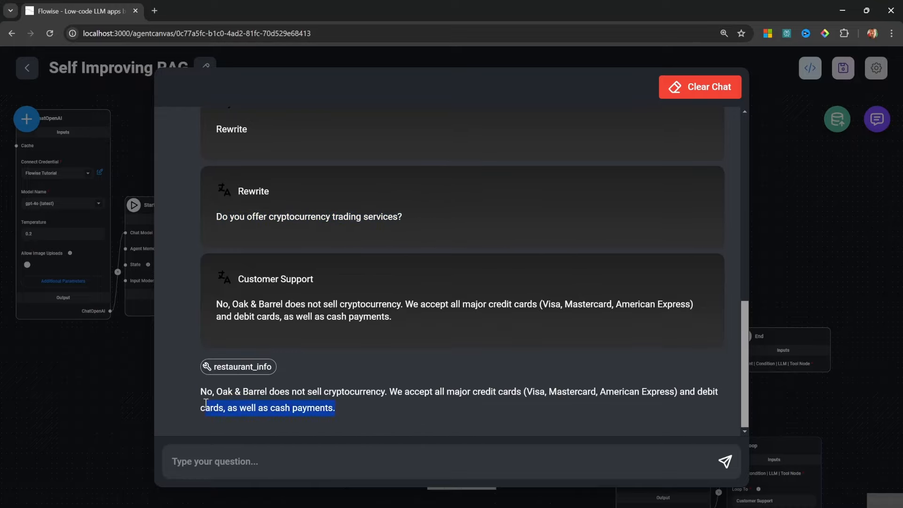